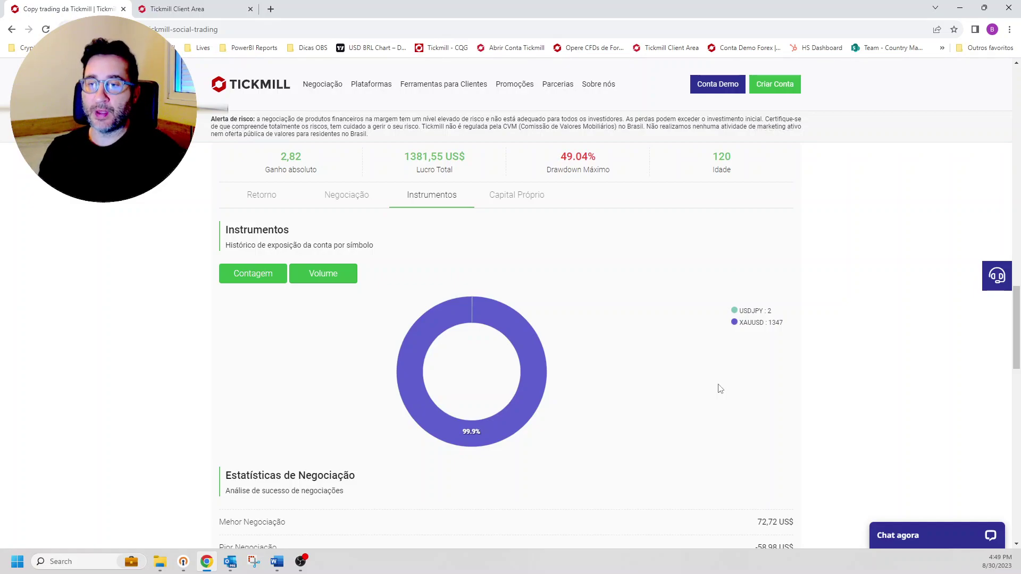
# Step: Start an investment with Basikal Tua, retrying after the first loading tab stalled
pyautogui.scroll(10, 668, 418)
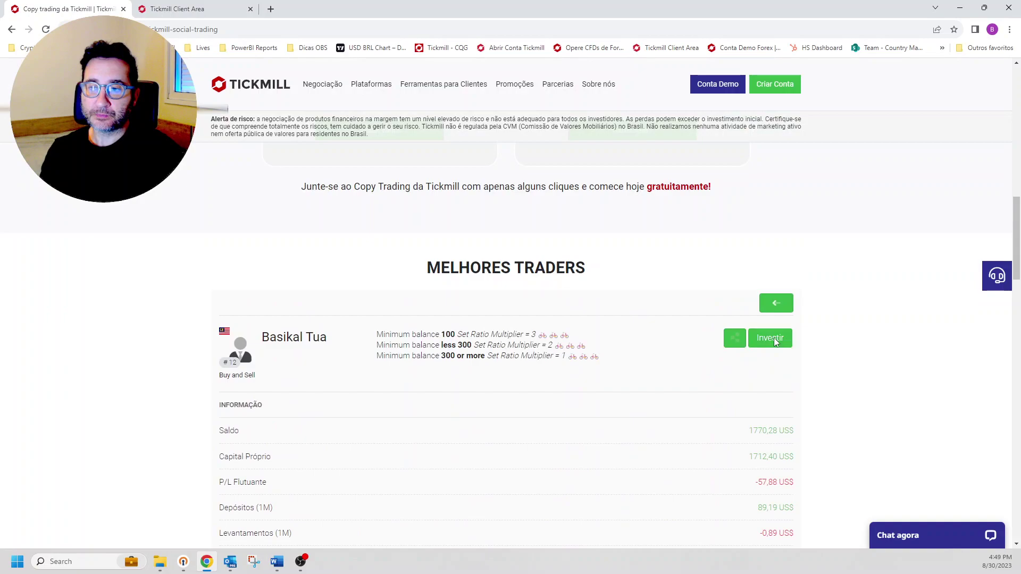
pyautogui.click(775, 339)
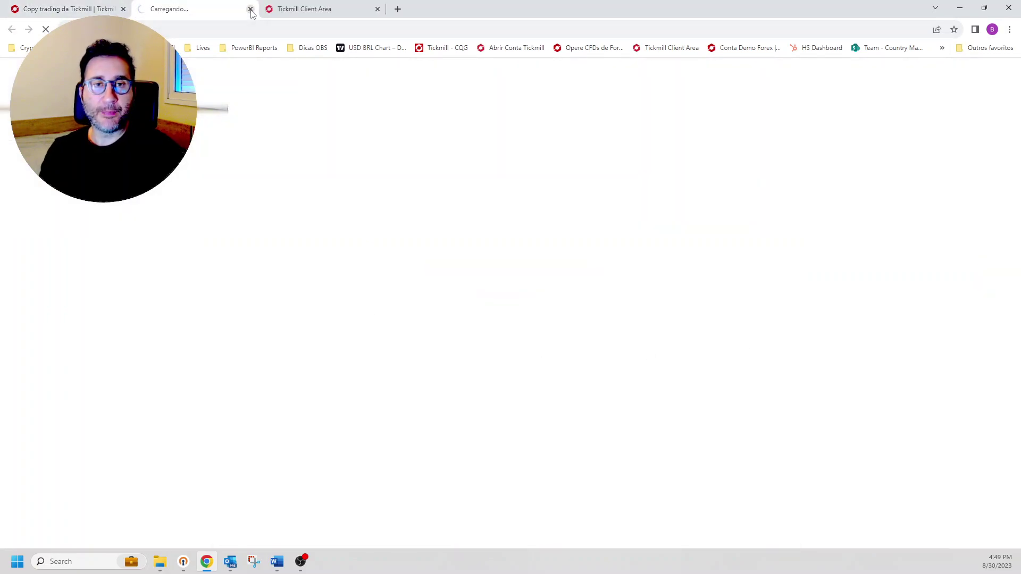
pyautogui.click(250, 9)
pyautogui.scroll(-7, 746, 456)
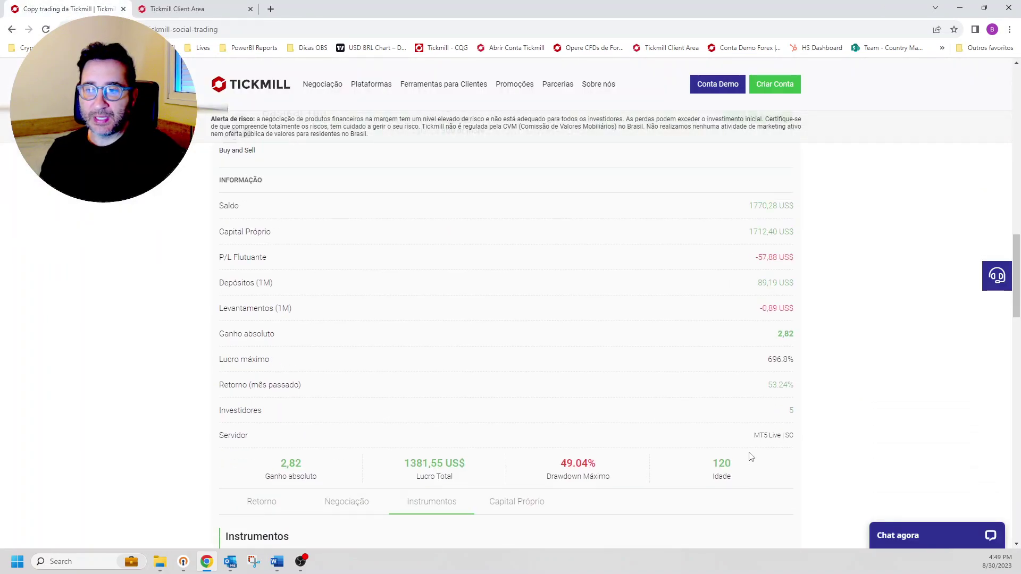
pyautogui.scroll(4, 750, 443)
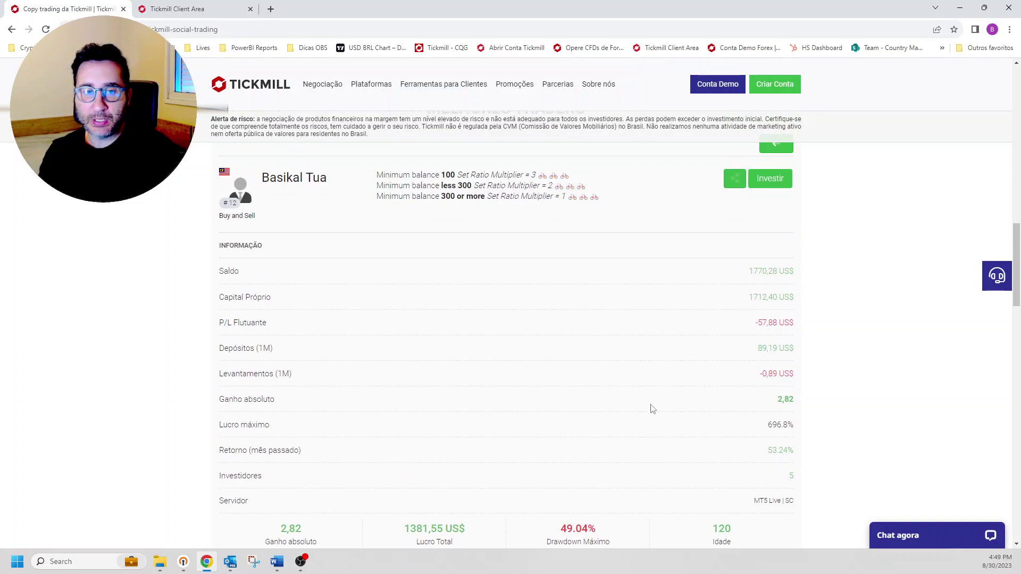
pyautogui.scroll(3, 649, 408)
pyautogui.click(770, 342)
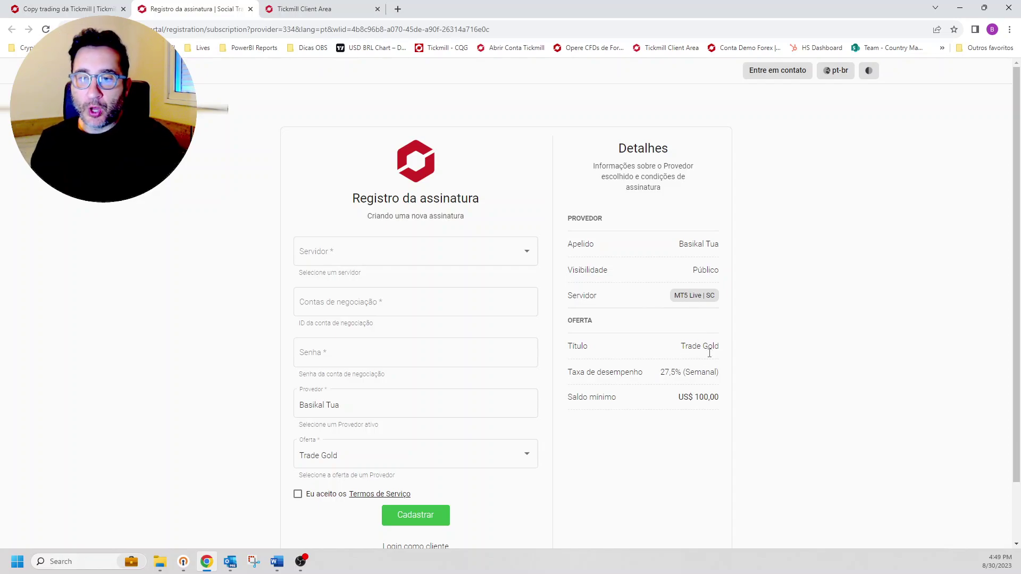
# Step: Highlight the Trade Gold offer's 27,5% weekly fee and US$ 100,00 minimum balance
pyautogui.moveTo(661, 372); pyautogui.dragTo(683, 373)
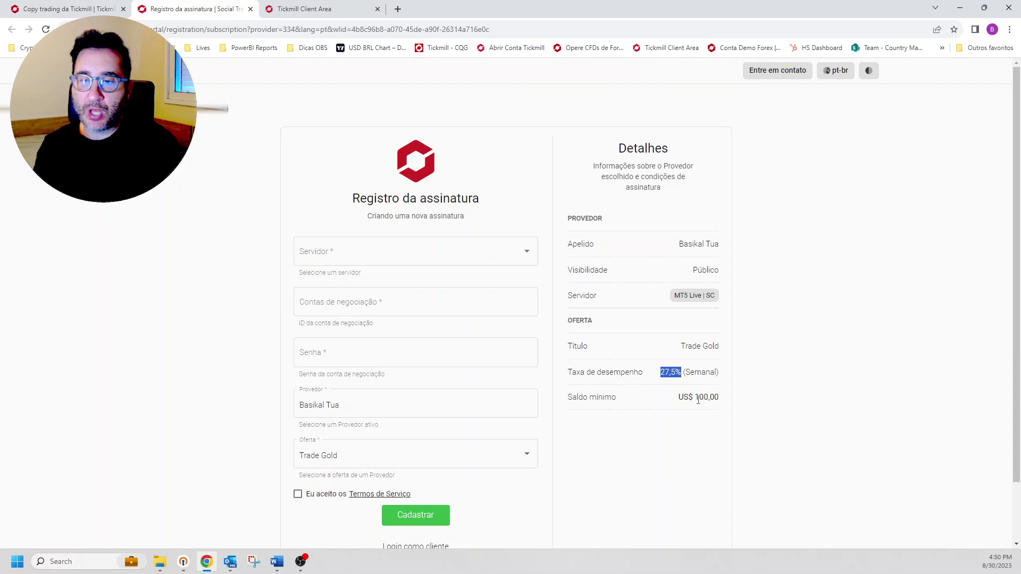
pyautogui.moveTo(695, 398); pyautogui.dragTo(719, 400)
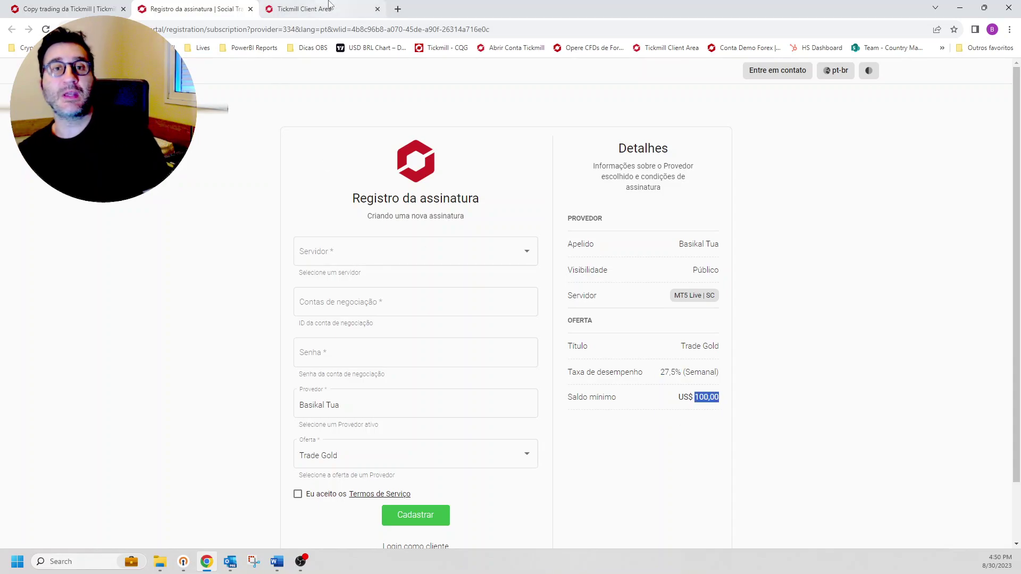
pyautogui.moveTo(319, 5)
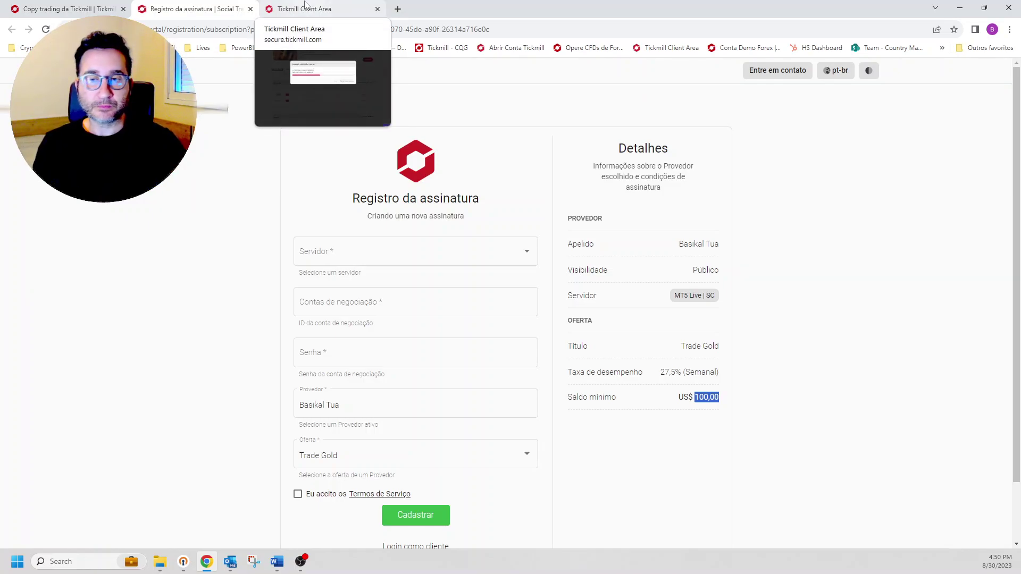
pyautogui.click(398, 9)
pyautogui.click(505, 9)
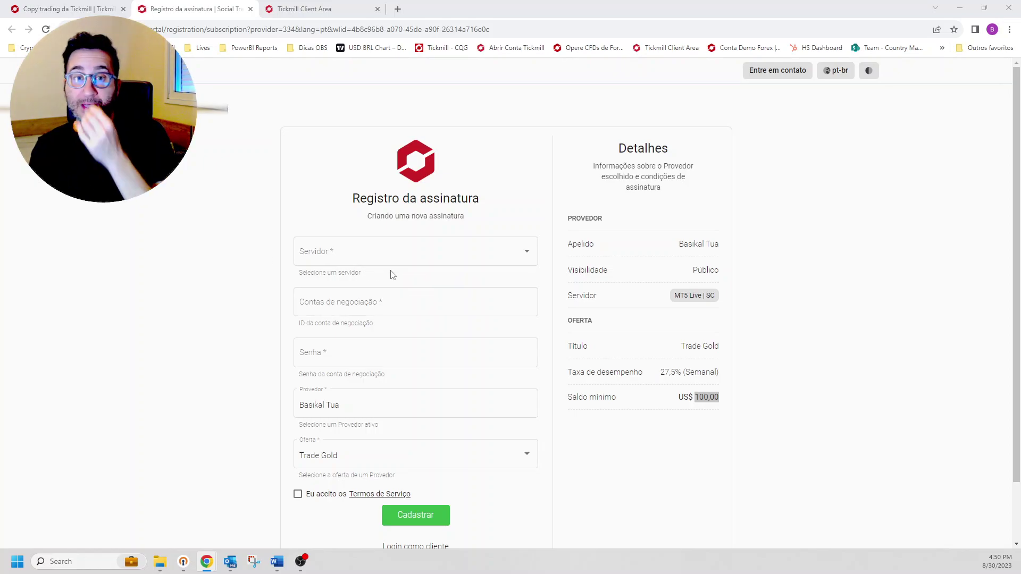
# Step: Stay logged in and note the first live MT5 account's number and $0.00 balance
pyautogui.click(303, 9)
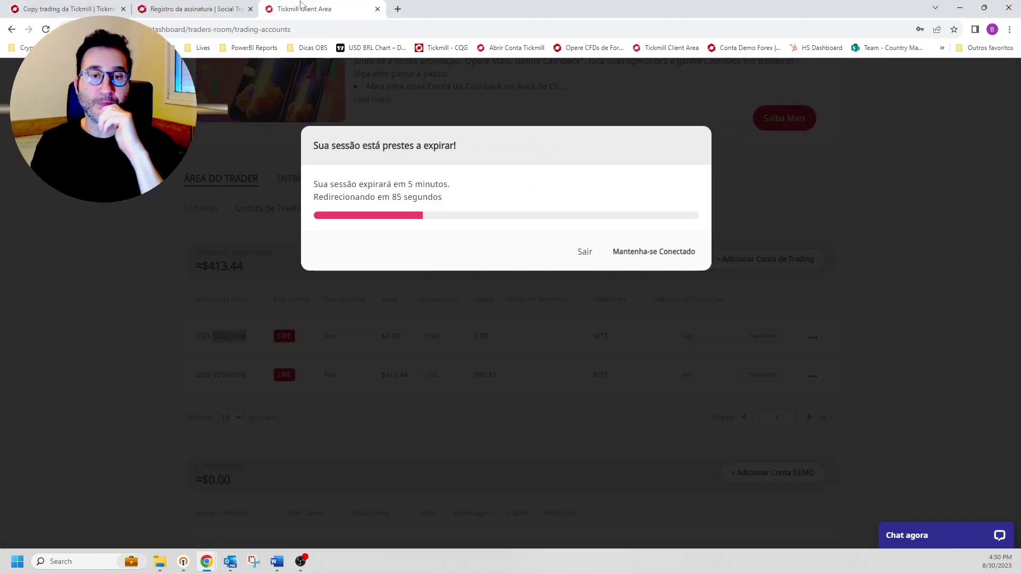
pyautogui.click(659, 255)
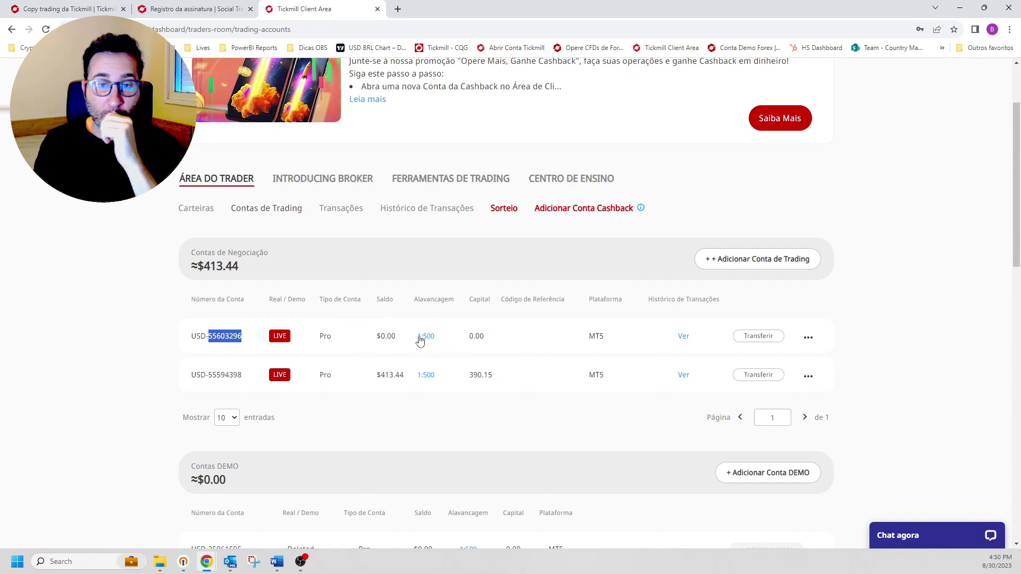
pyautogui.moveTo(374, 337); pyautogui.dragTo(397, 337)
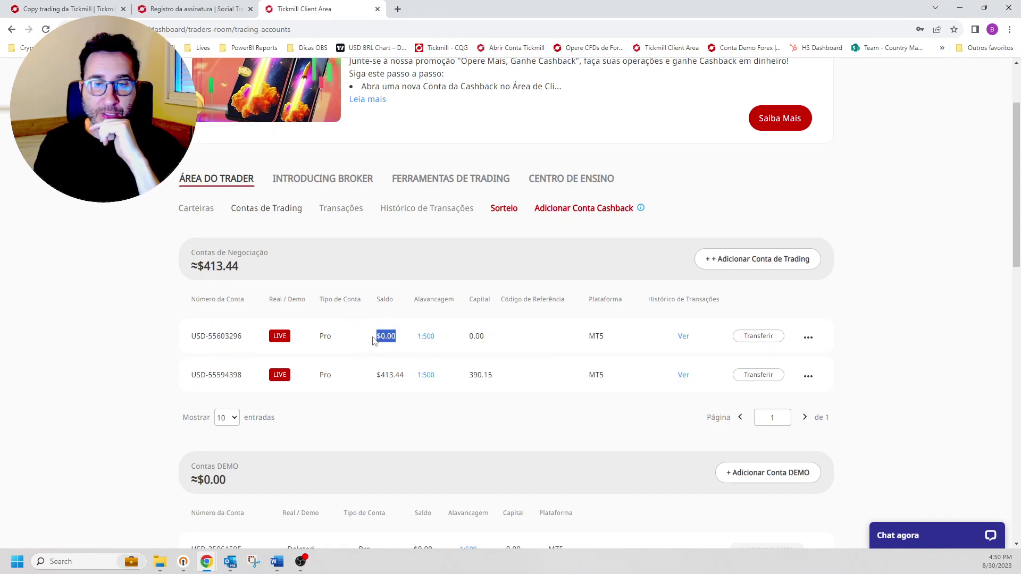
pyautogui.moveTo(242, 337); pyautogui.dragTo(208, 336)
pyautogui.hotkey('ctrl', 'c')
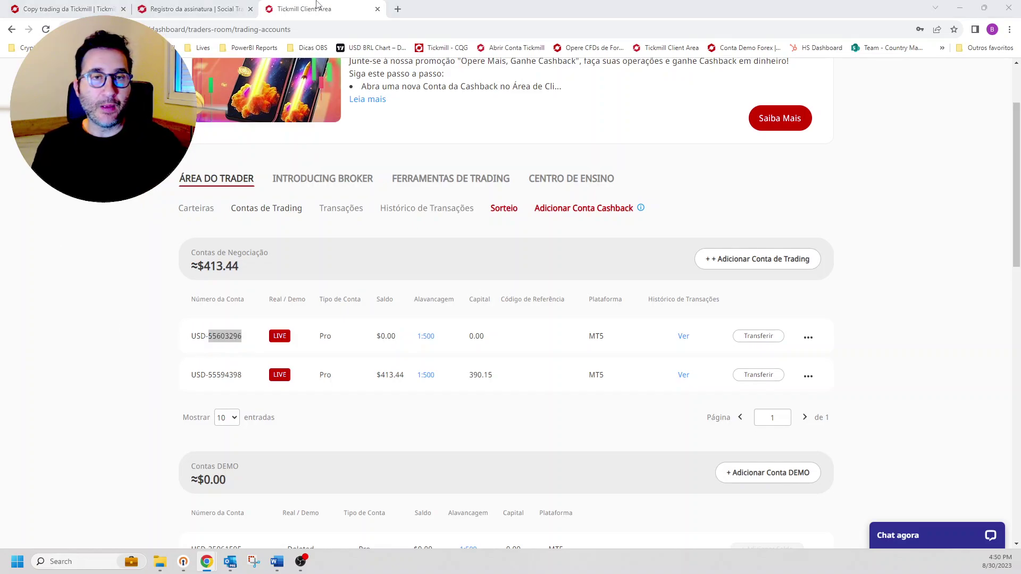
pyautogui.click(96, 6)
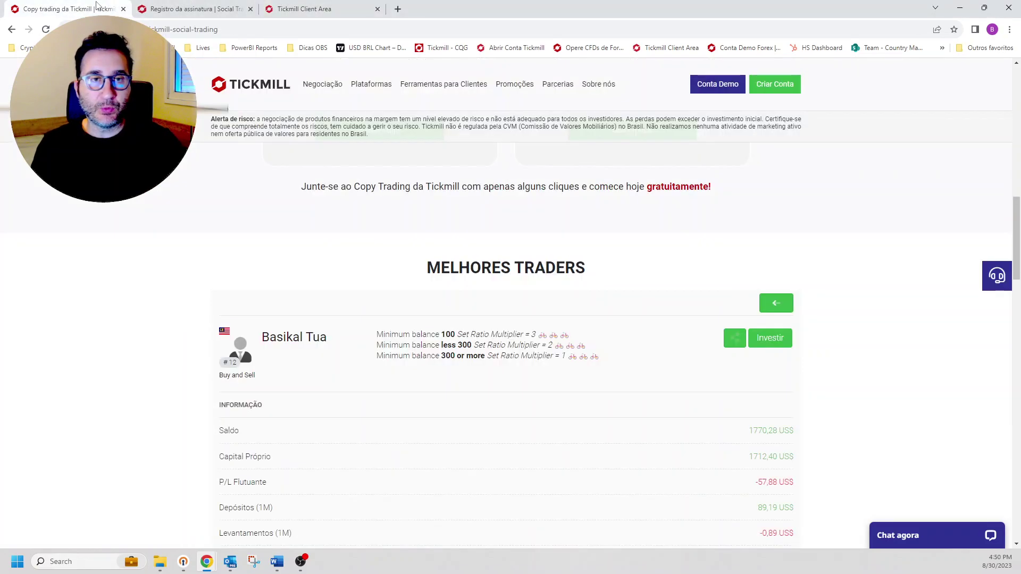
# Step: Choose server MT5 Live | SC and paste the trading account number and password
pyautogui.hotkey('ctrl', 'Tab')
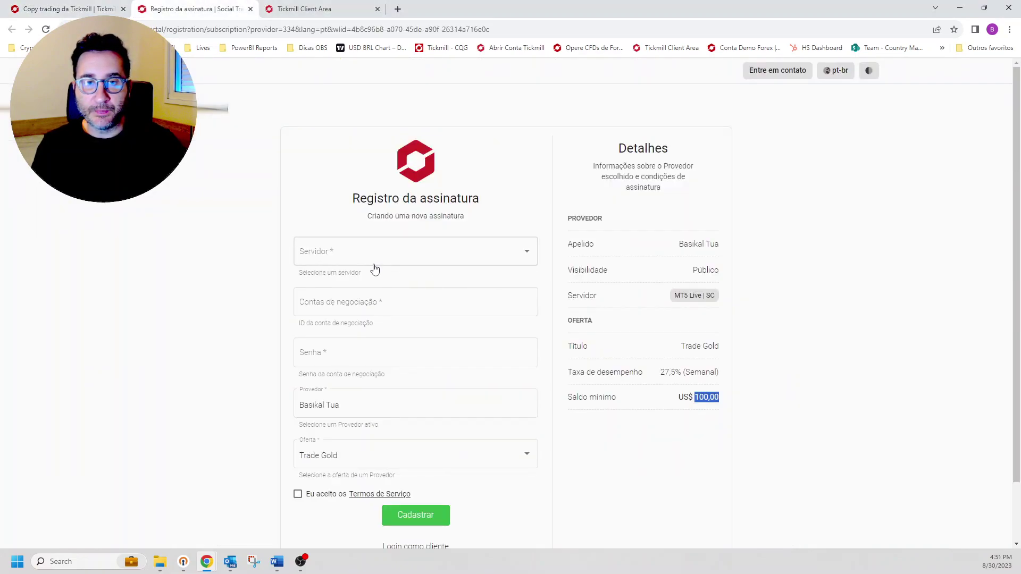
pyautogui.click(369, 262)
pyautogui.scroll(-2, 392, 346)
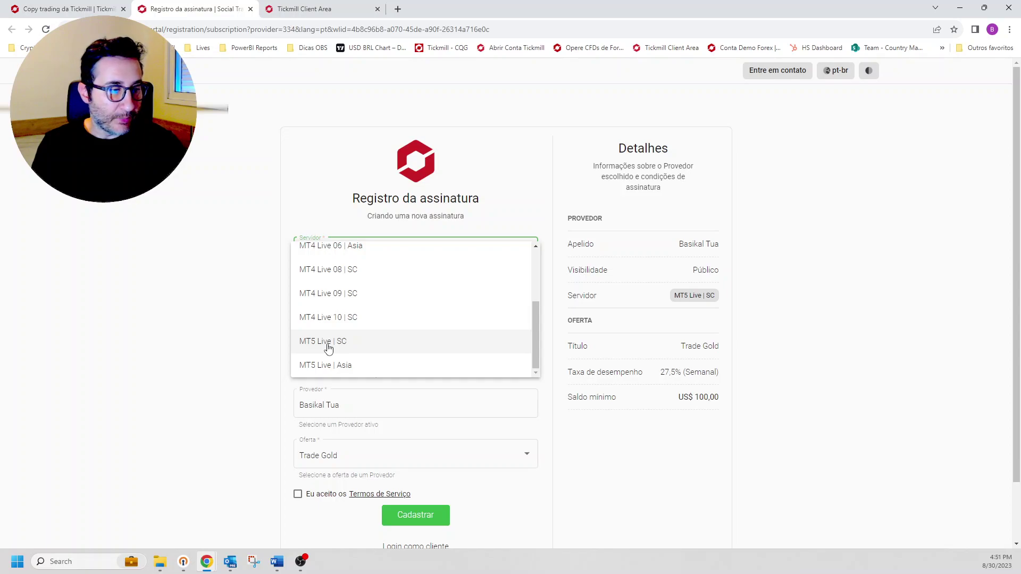
pyautogui.click(330, 348)
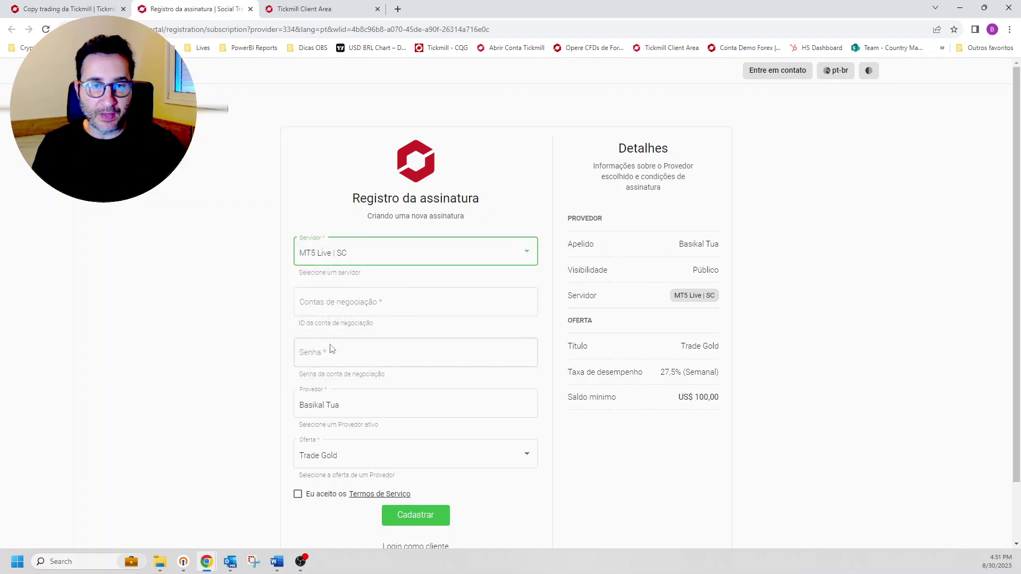
pyautogui.click(348, 301)
pyautogui.hotkey('ctrl', 'v')
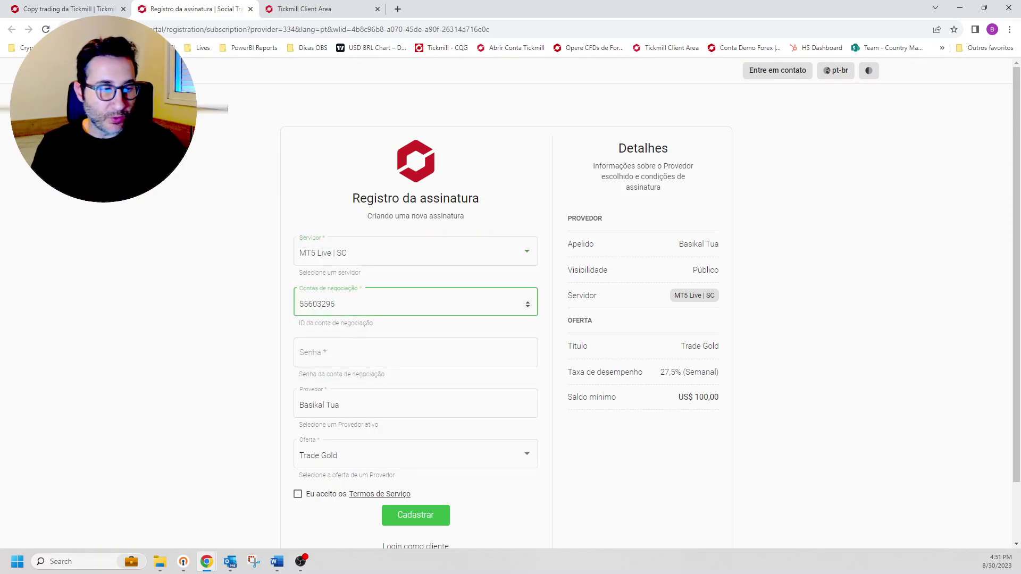
pyautogui.hotkey('alt', 'Tab')
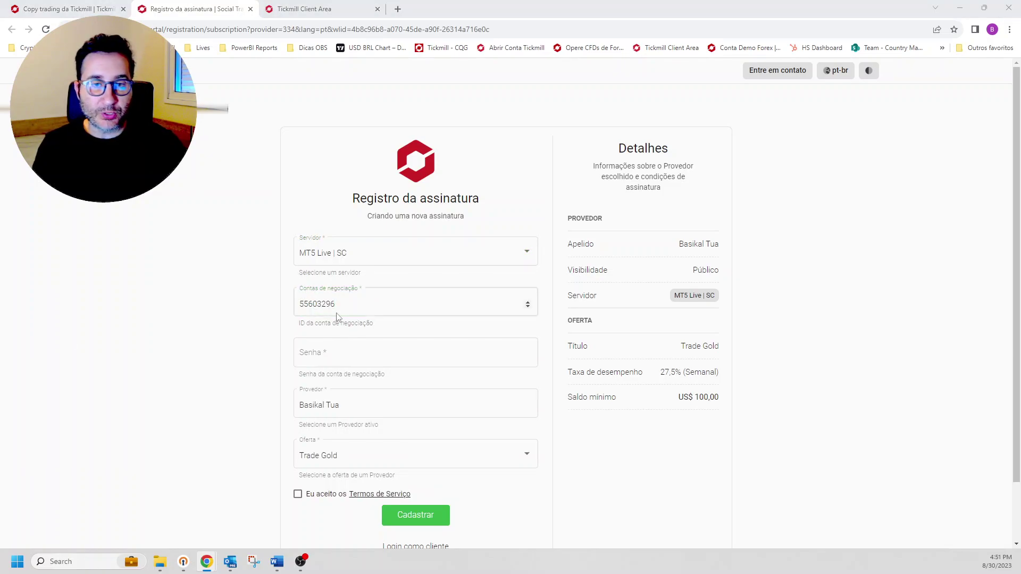
pyautogui.click(331, 354)
pyautogui.hotkey('ctrl', 'v')
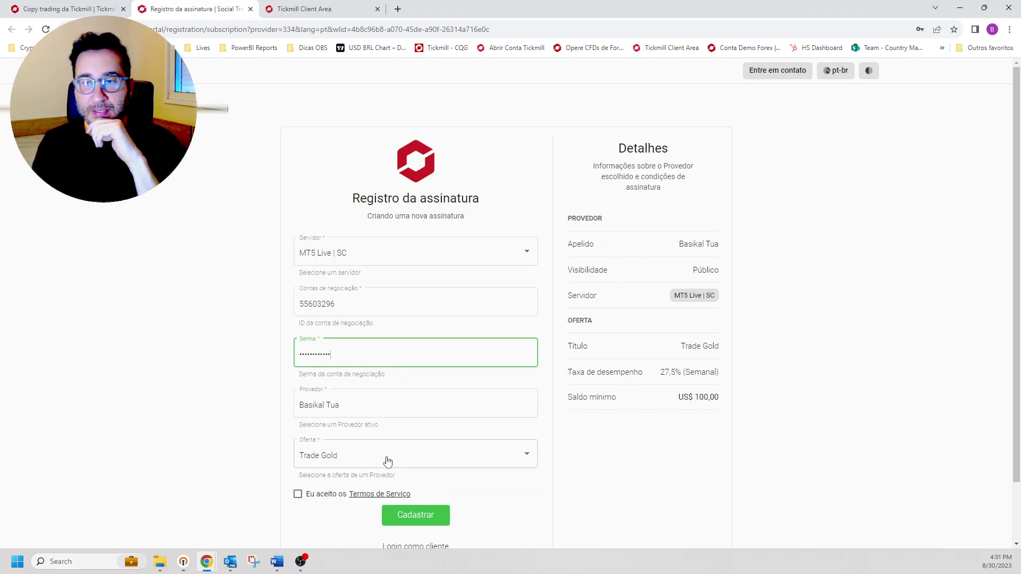
# Step: Accept the terms, submit, and highlight the US$ 100,00 minimum balance that blocked it
pyautogui.scroll(-1, 421, 463)
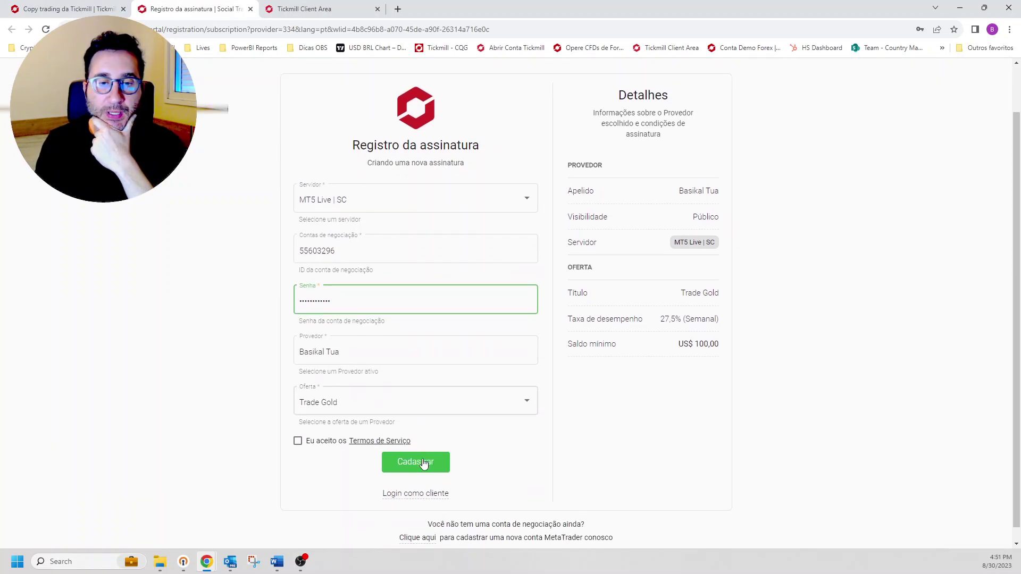
pyautogui.click(298, 441)
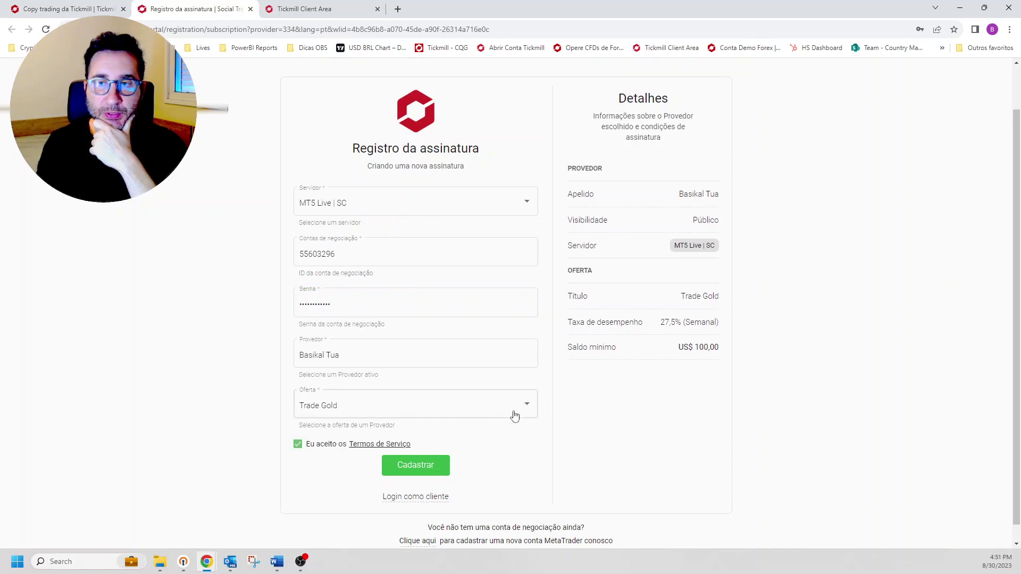
pyautogui.scroll(1, 516, 412)
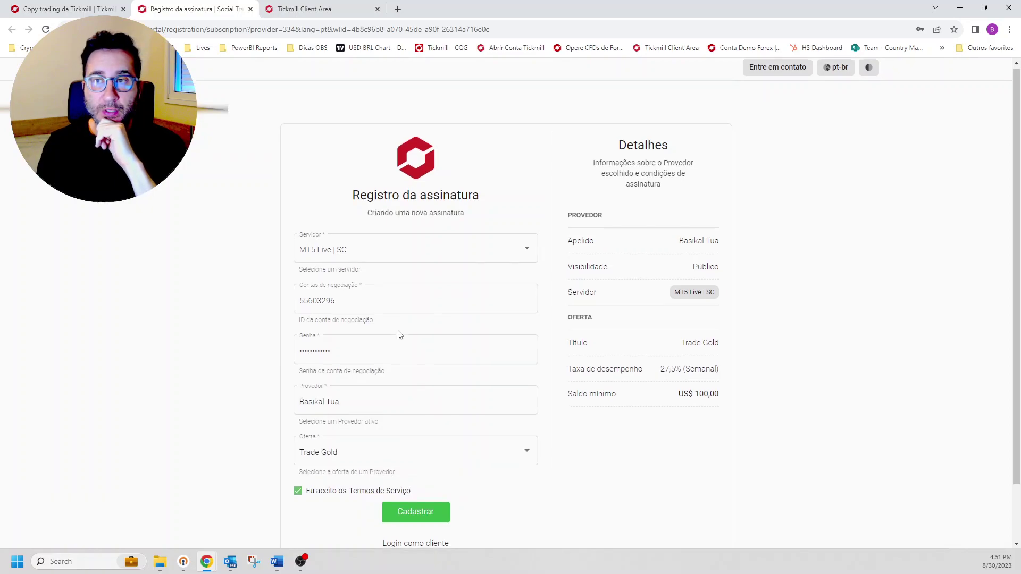
pyautogui.scroll(-1, 396, 340)
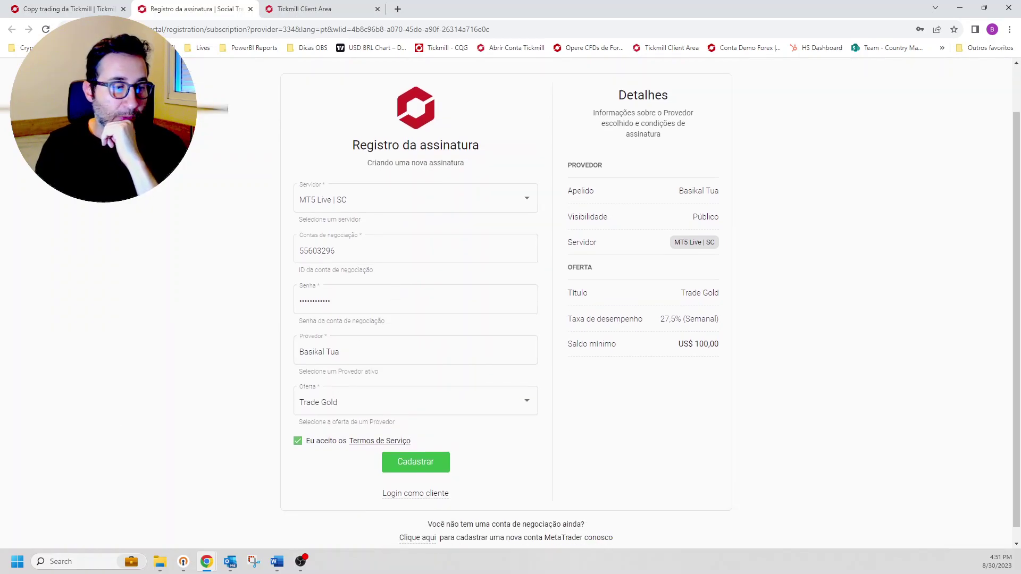
pyautogui.click(421, 466)
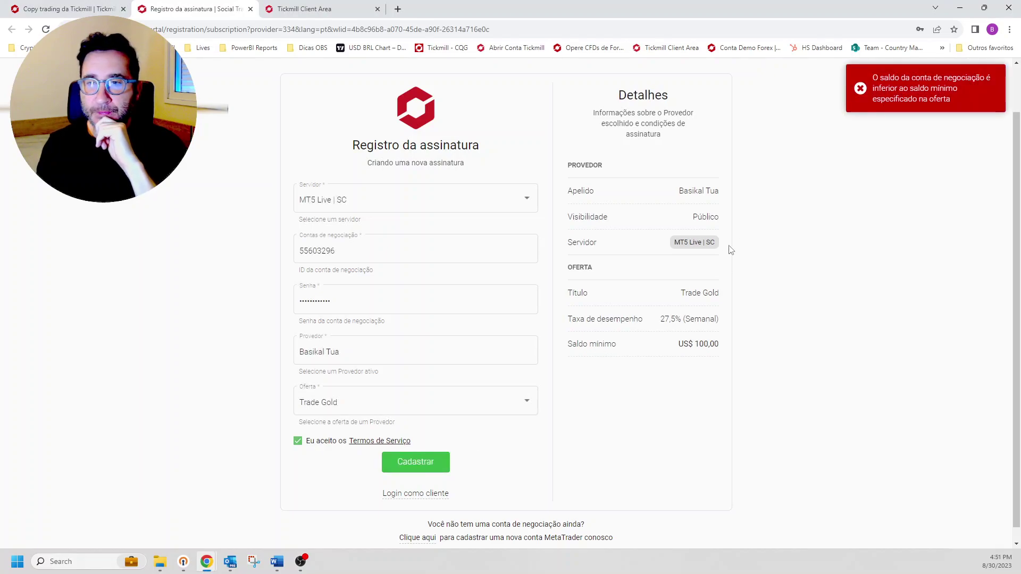
pyautogui.click(441, 465)
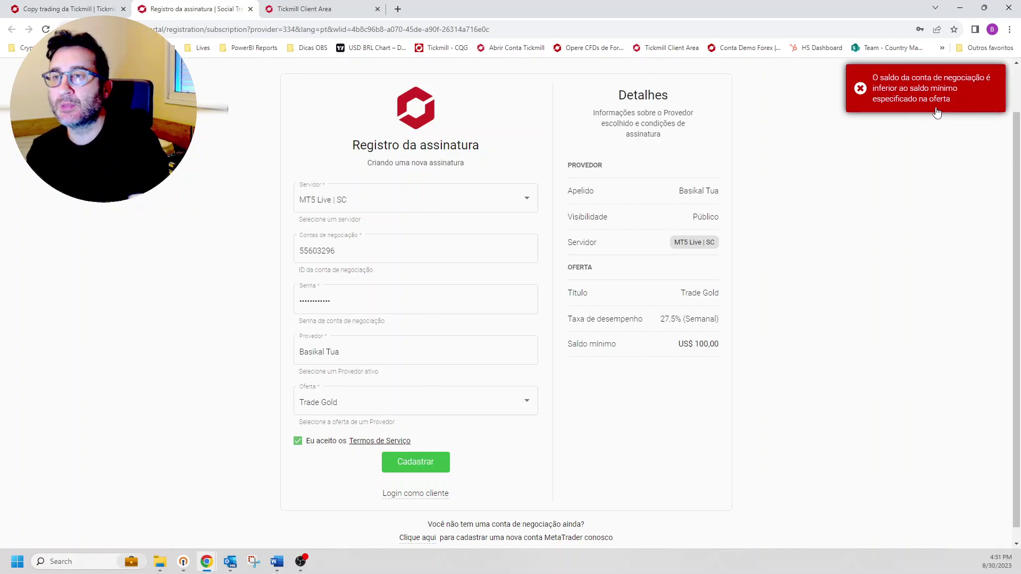
pyautogui.doubleClick(686, 345)
pyautogui.moveTo(695, 346); pyautogui.dragTo(720, 345)
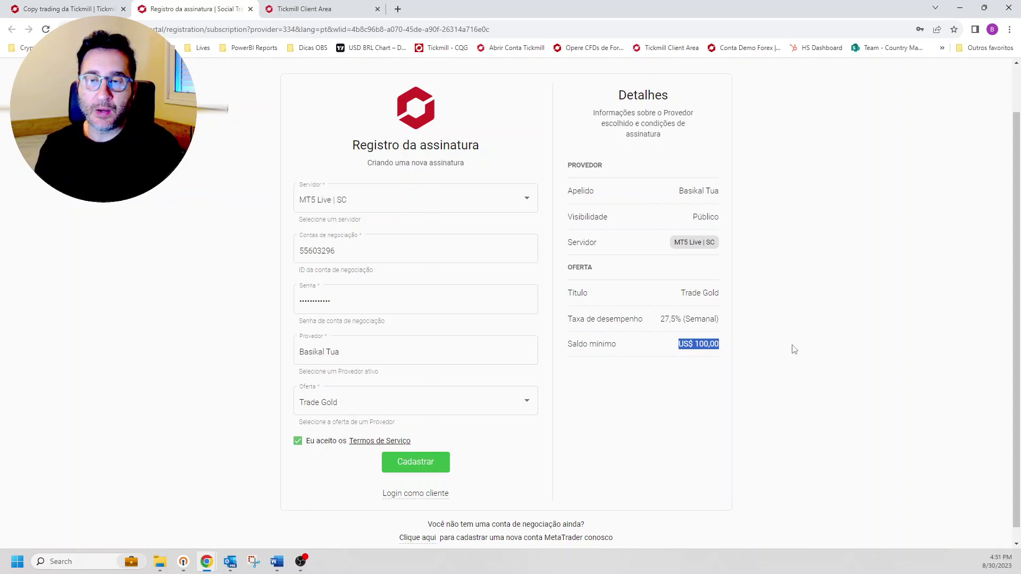
# Step: Transfer $101 from the funded trading account into the USD Carteira wallet
pyautogui.click(326, 6)
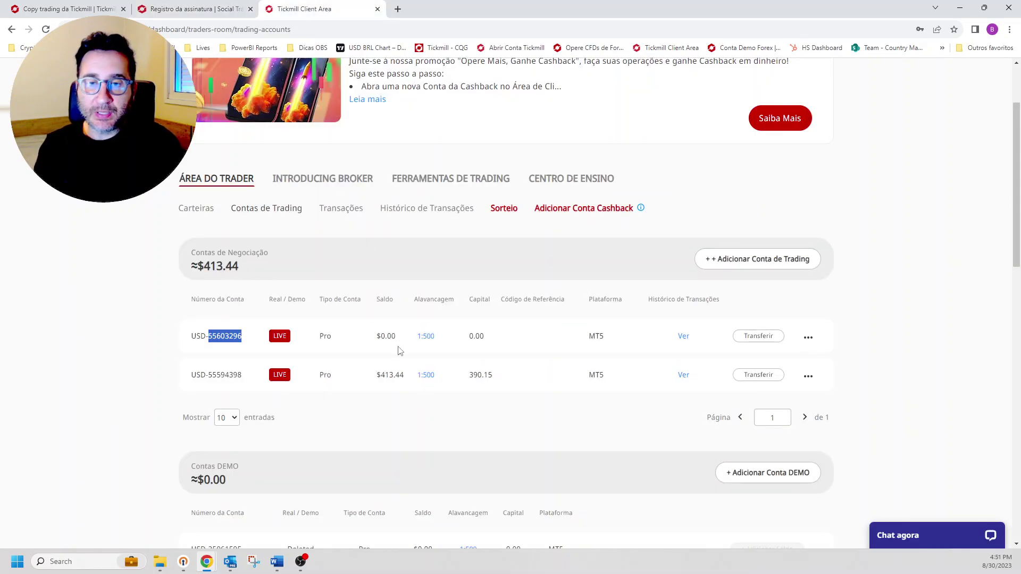
pyautogui.click(758, 375)
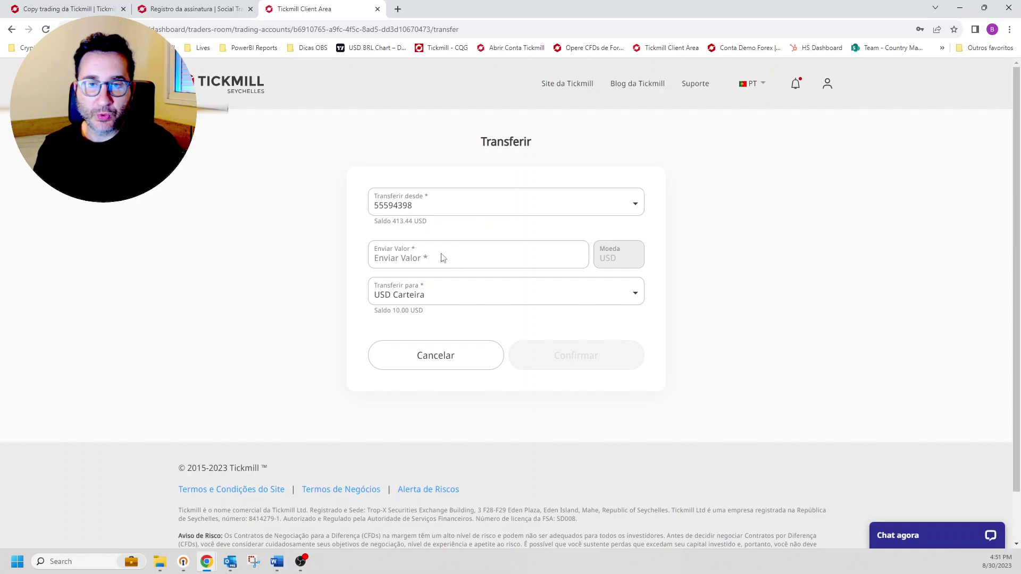
pyautogui.click(430, 259)
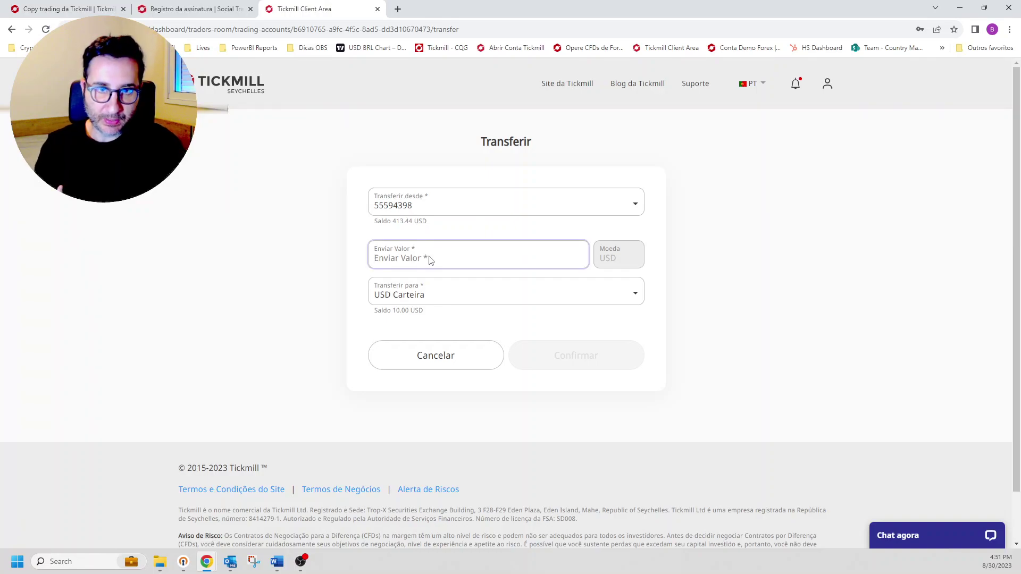
pyautogui.write('101')
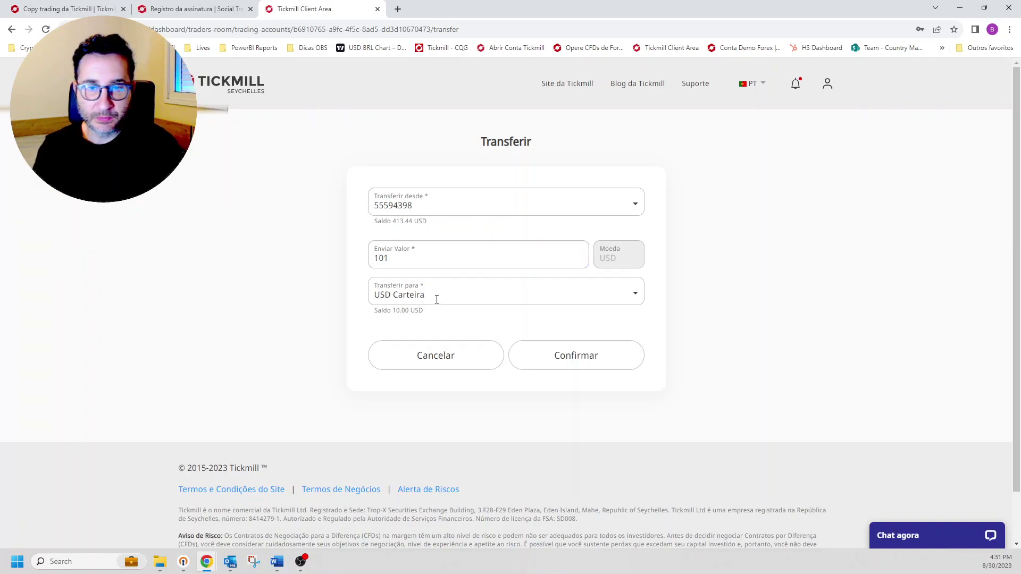
pyautogui.tripleClick(634, 296)
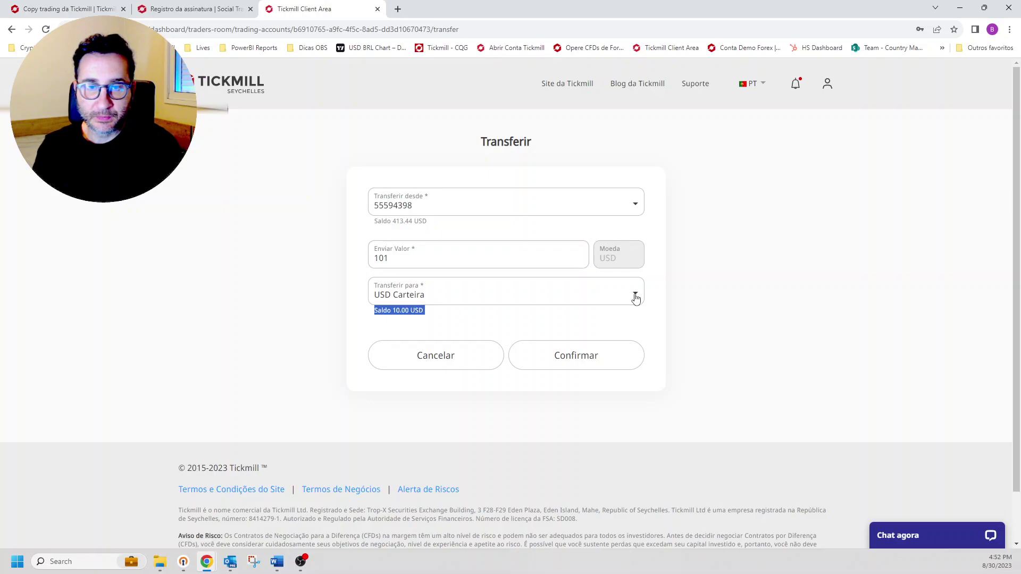
pyautogui.click(634, 296)
pyautogui.click(597, 360)
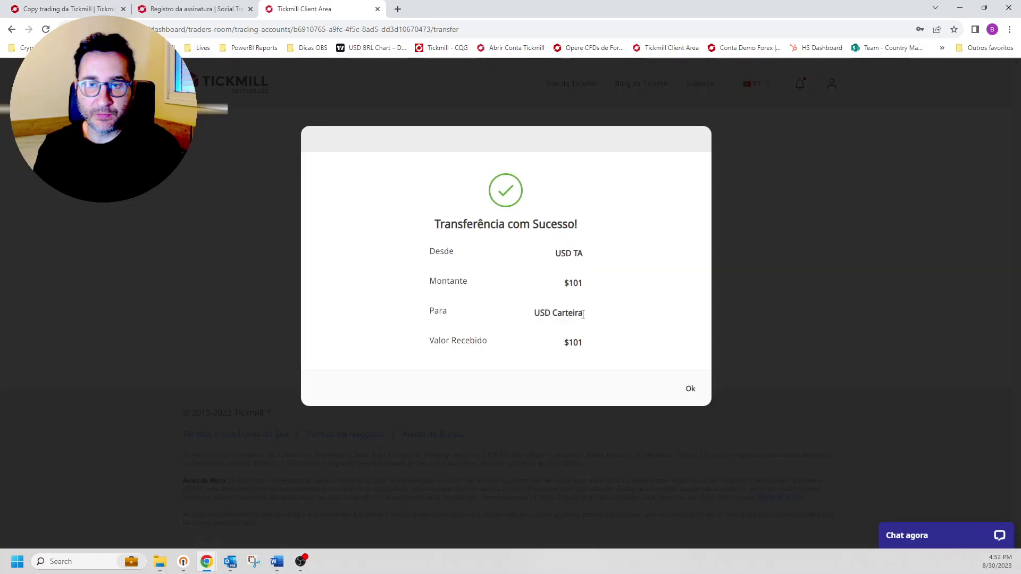
pyautogui.click(690, 391)
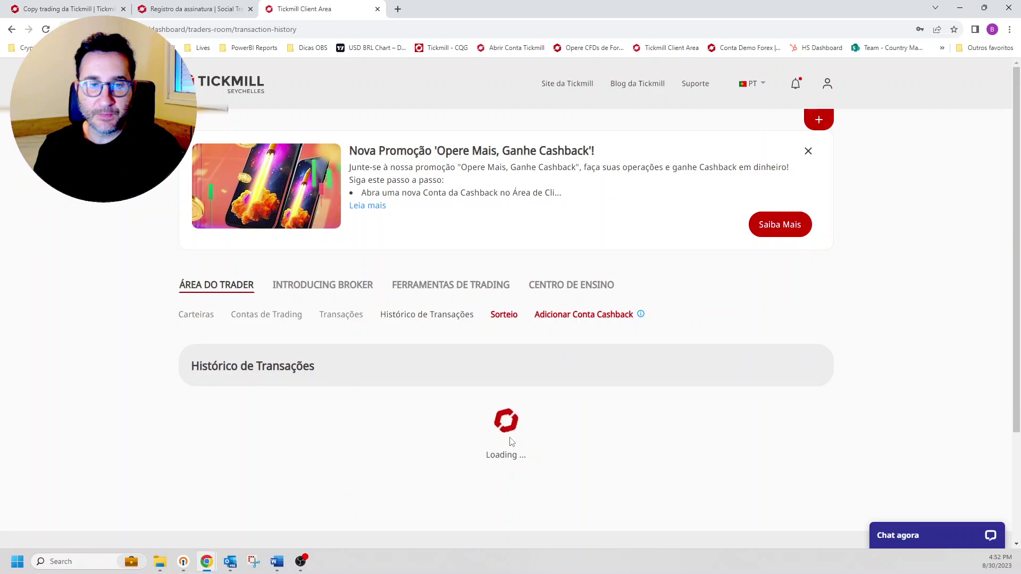
# Step: Transfer $101 from the USD Carteira wallet into the empty live trading account
pyautogui.click(202, 318)
pyautogui.scroll(-2, 545, 421)
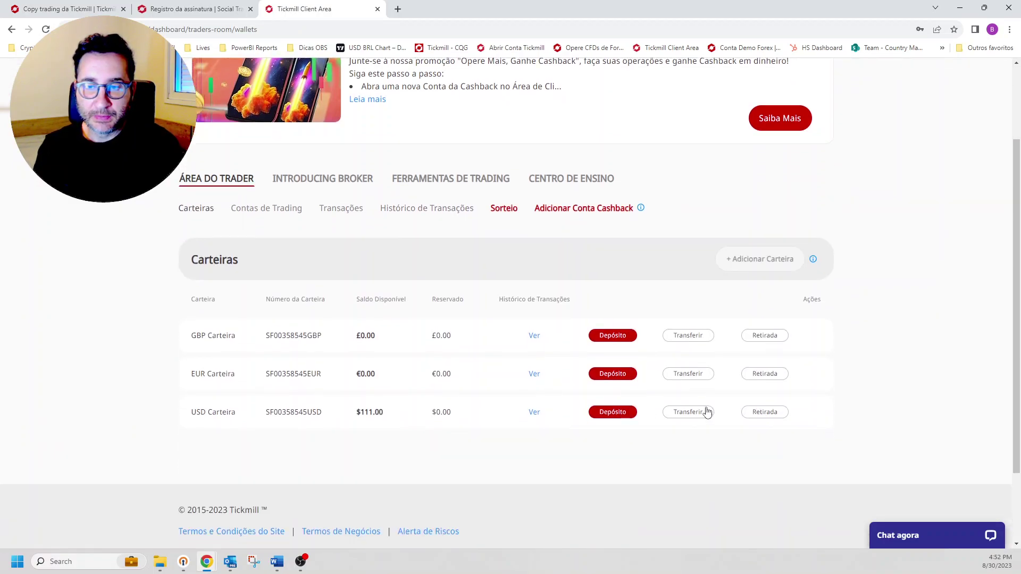
pyautogui.click(696, 414)
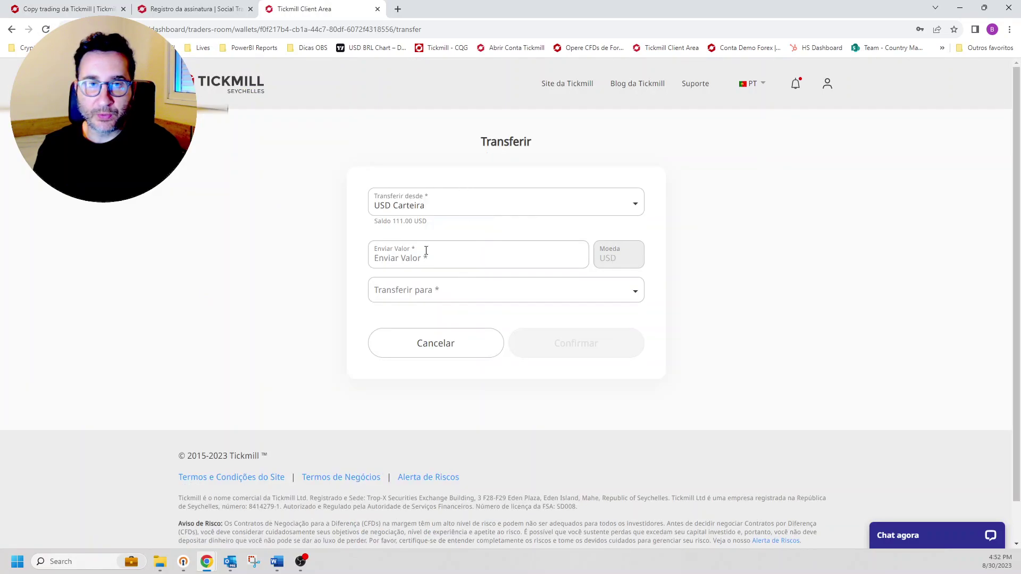
pyautogui.click(465, 263)
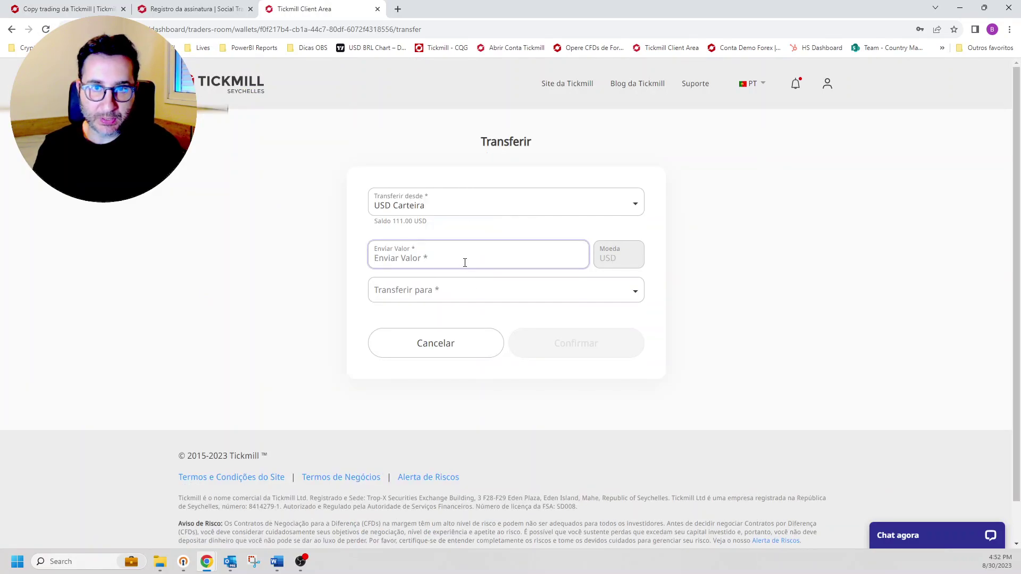
pyautogui.write('101')
pyautogui.click(496, 288)
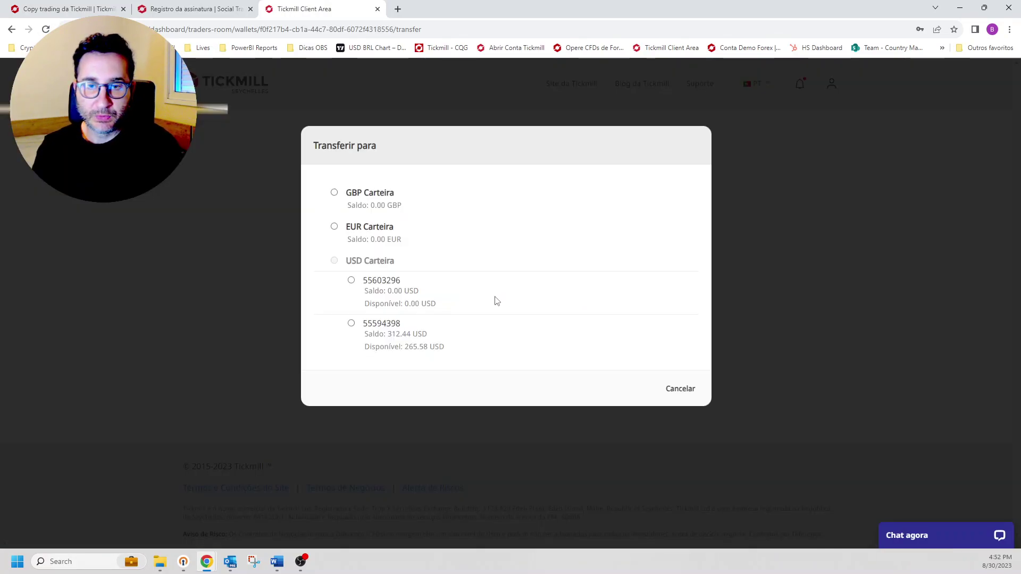
pyautogui.click(351, 280)
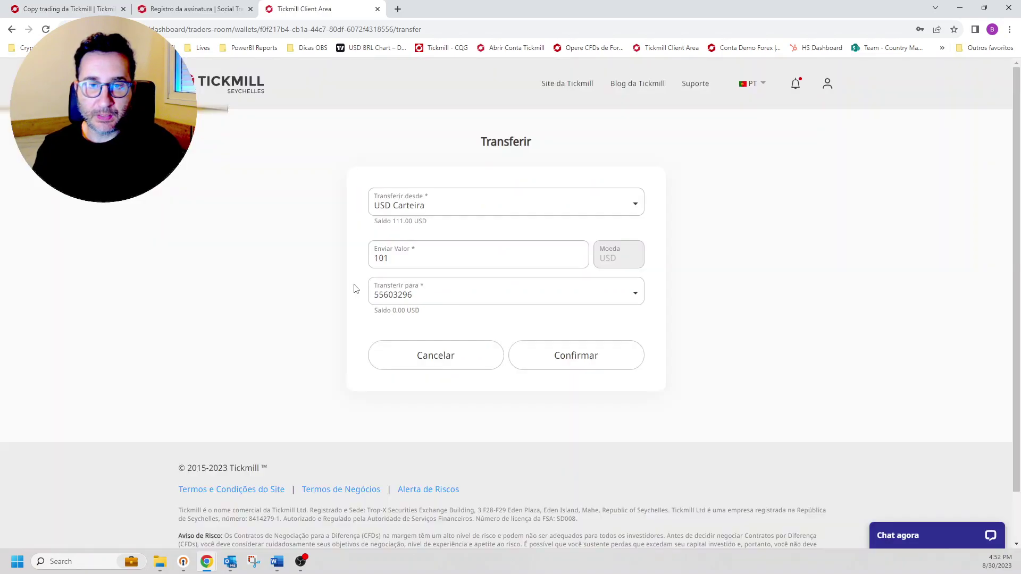
pyautogui.click(575, 364)
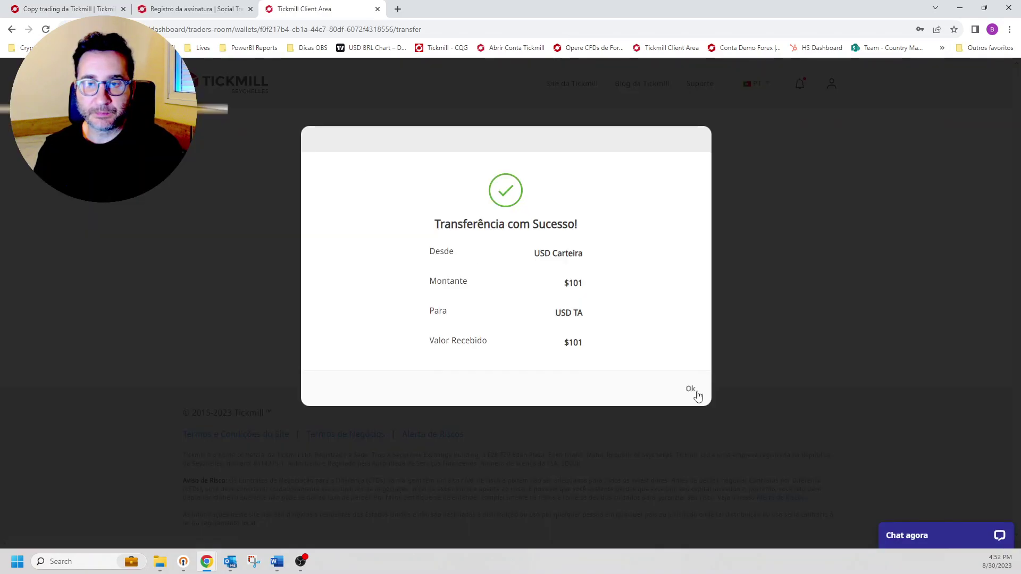
pyautogui.click(695, 392)
pyautogui.hotkey('ctrl', 'shift', 'Tab')
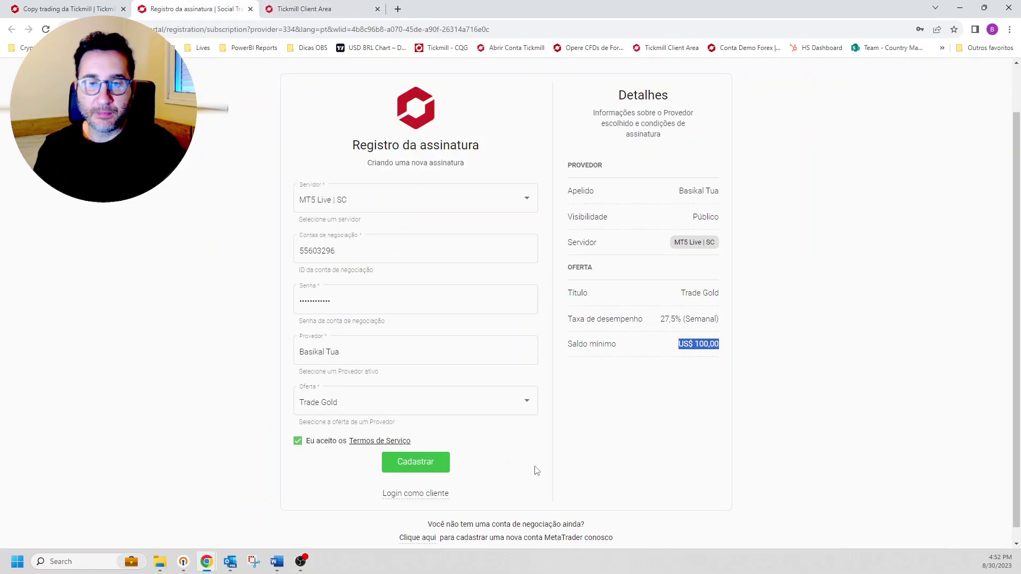
# Step: Register the Trade Gold subscription, dismiss both prompts, and edit the Direção filter set to Tudo
pyautogui.click(416, 463)
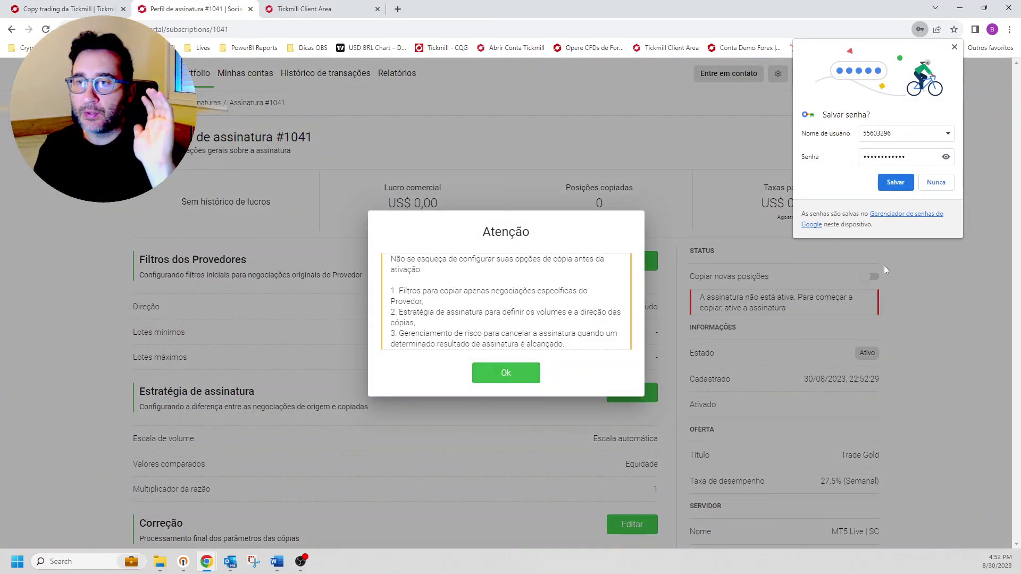
pyautogui.click(506, 375)
pyautogui.click(515, 381)
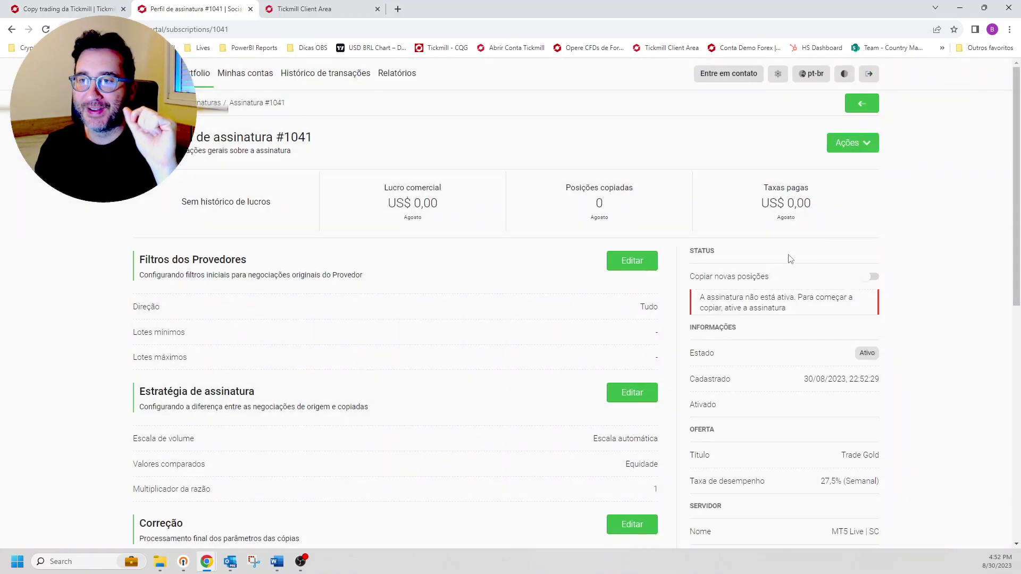
pyautogui.scroll(-1, 857, 298)
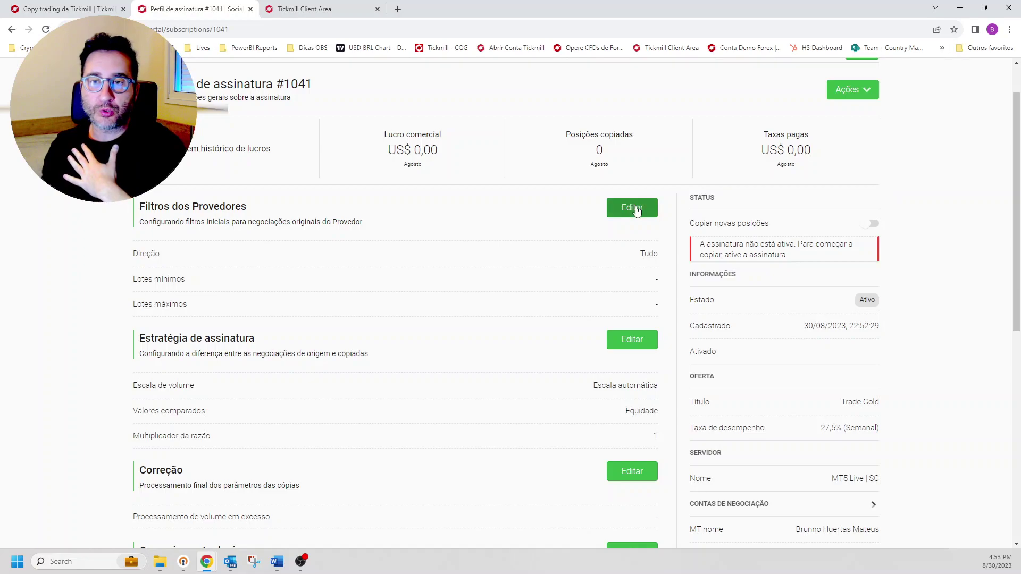
pyautogui.doubleClick(153, 260)
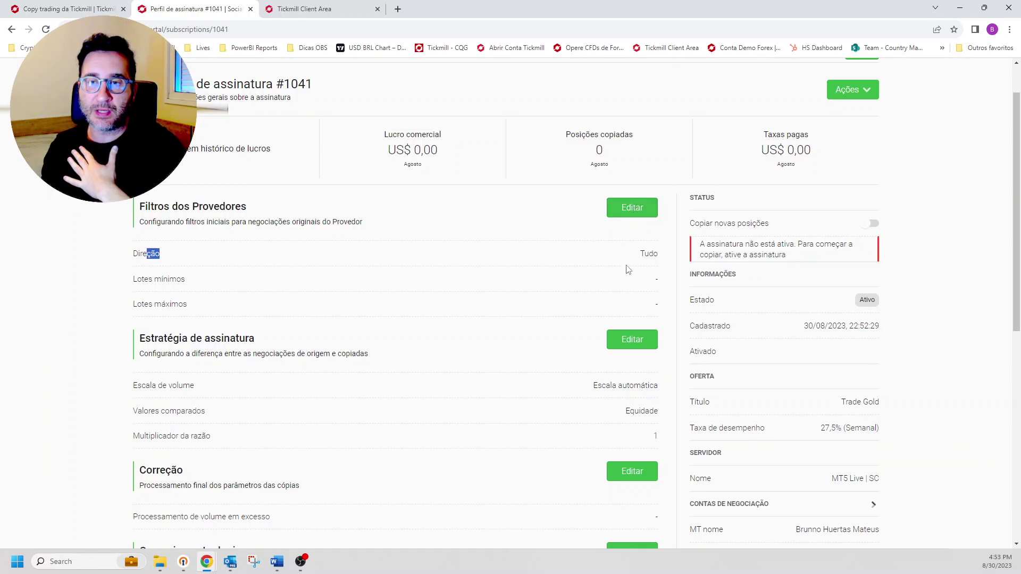
pyautogui.doubleClick(648, 255)
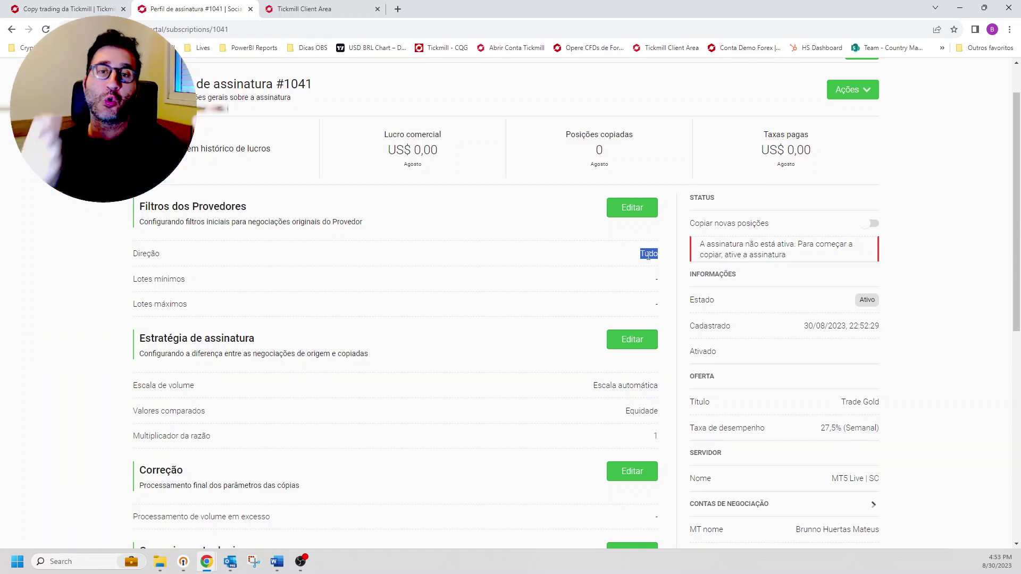
pyautogui.click(632, 206)
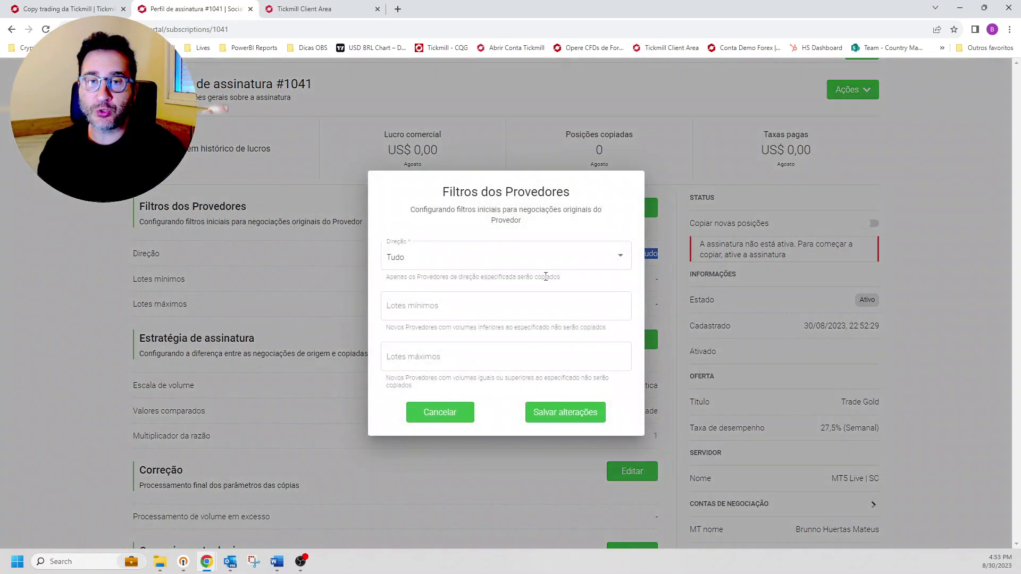
# Step: Try Direção Comprar and the lot size fields, then cancel so Direção stays Tudo
pyautogui.click(502, 267)
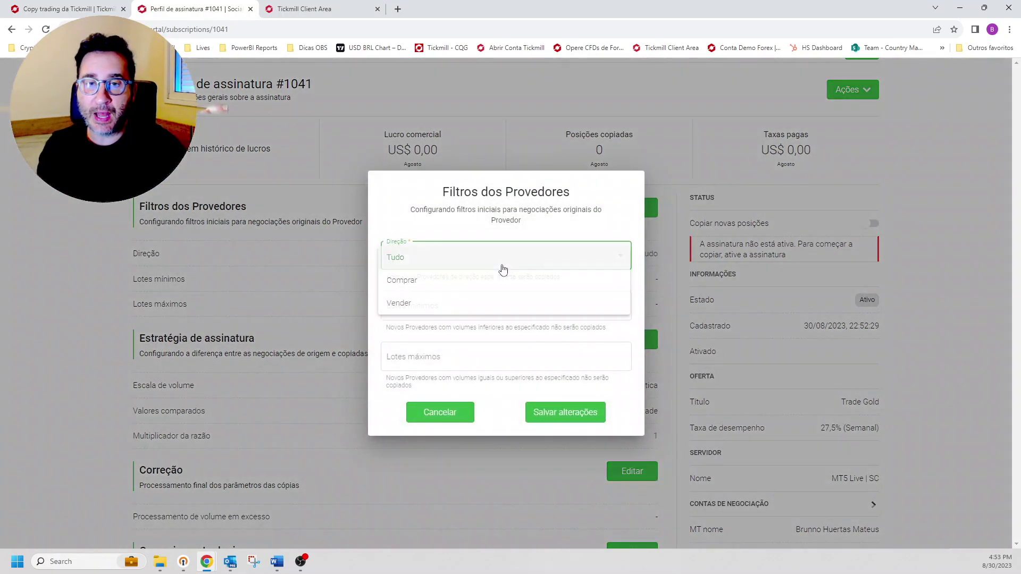
pyautogui.click(455, 282)
pyautogui.click(429, 307)
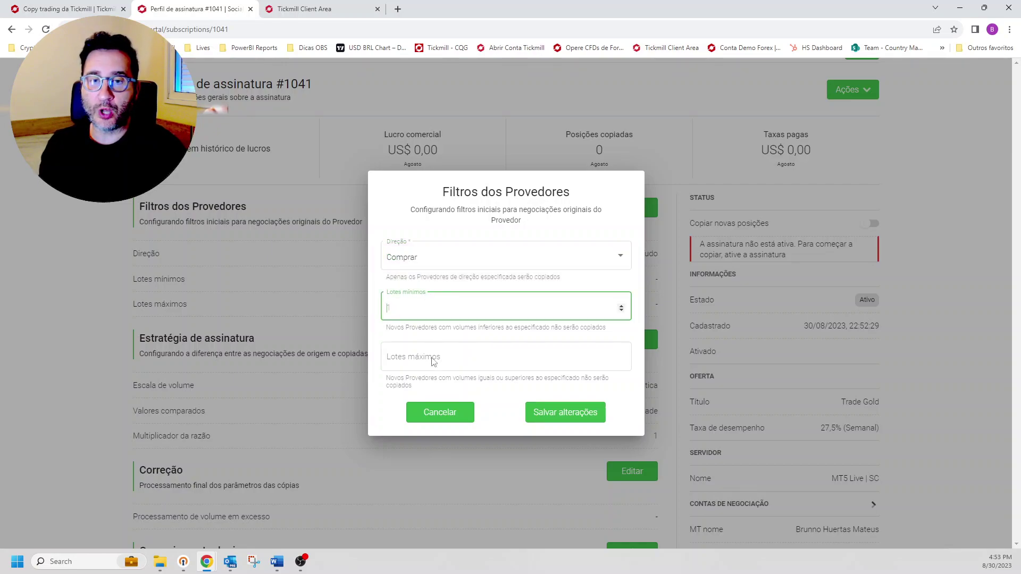
pyautogui.click(433, 362)
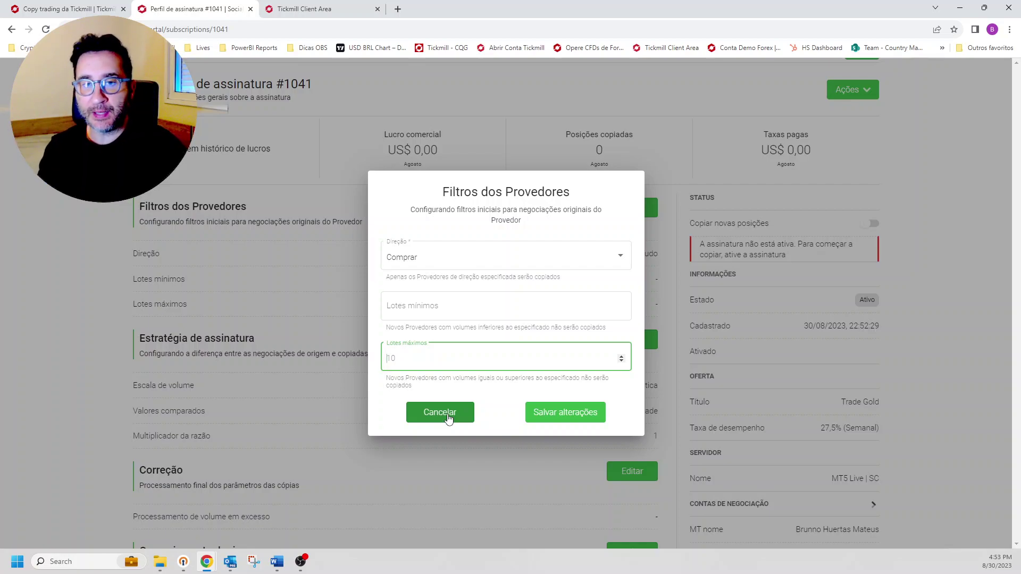
pyautogui.click(448, 419)
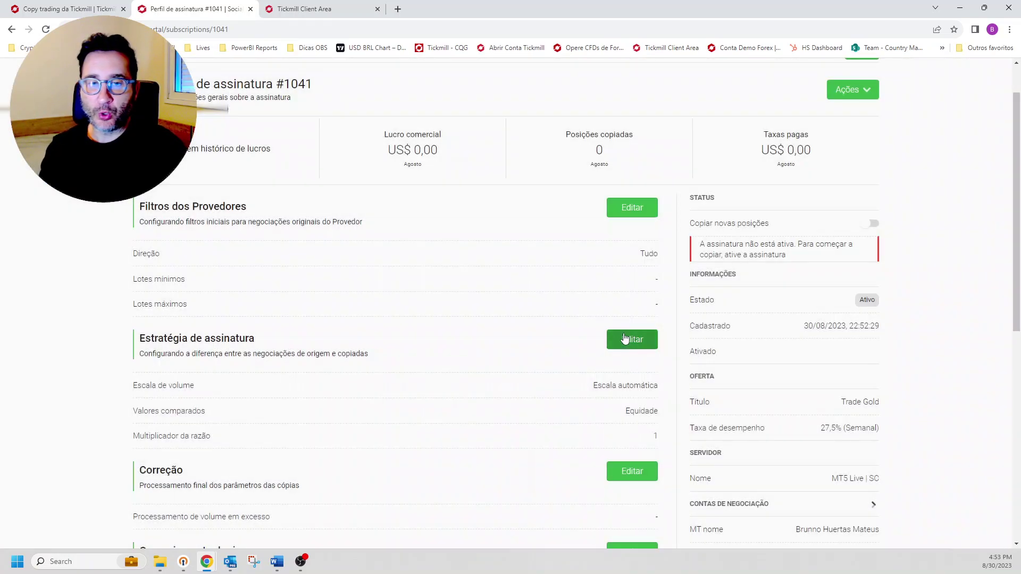
pyautogui.scroll(-2, 605, 335)
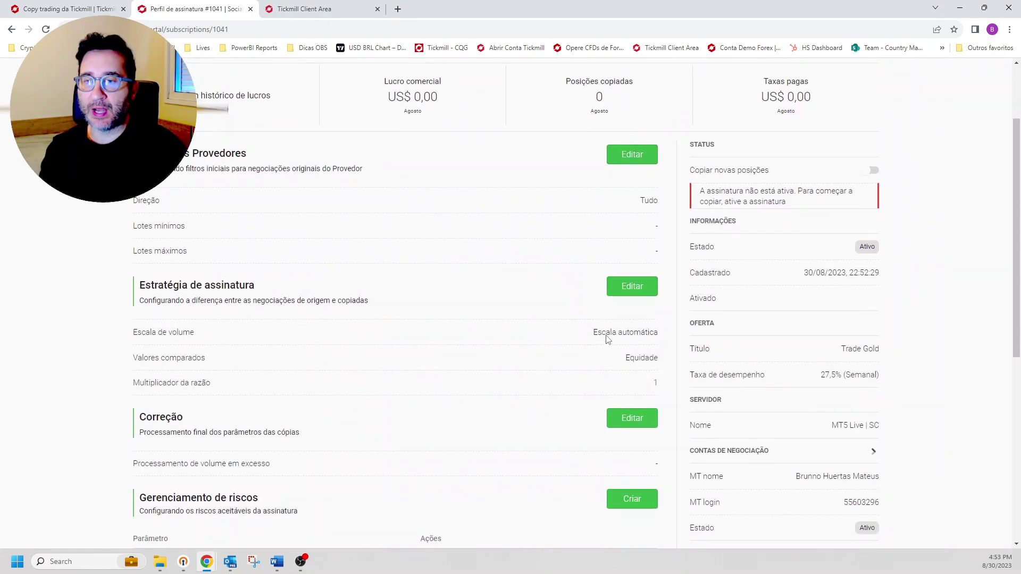
pyautogui.scroll(3, 607, 335)
pyautogui.scroll(-1, 607, 339)
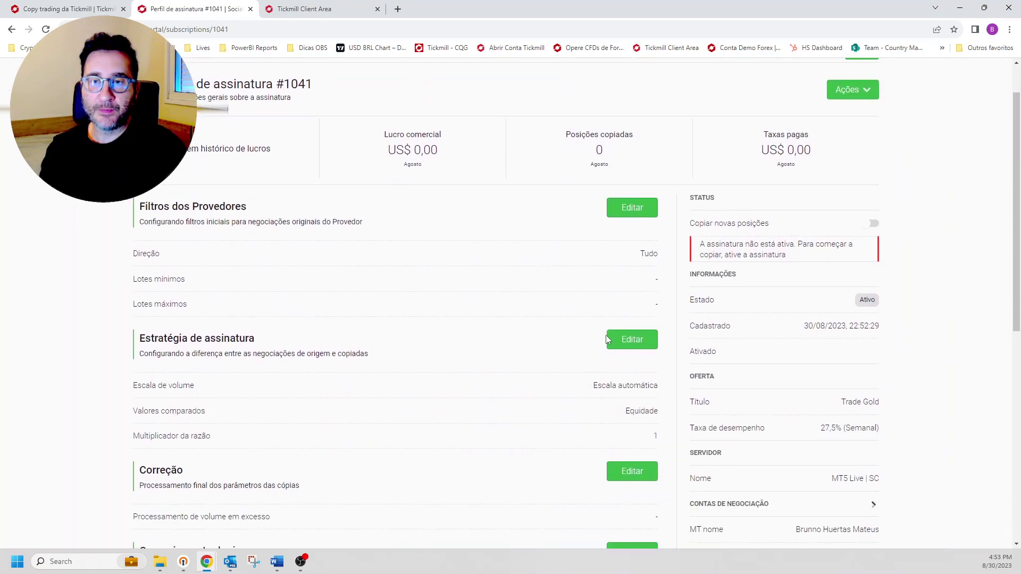
# Step: Raise the Multiplicador da razão from 1 to 3 and save the subscription strategy
pyautogui.click(638, 341)
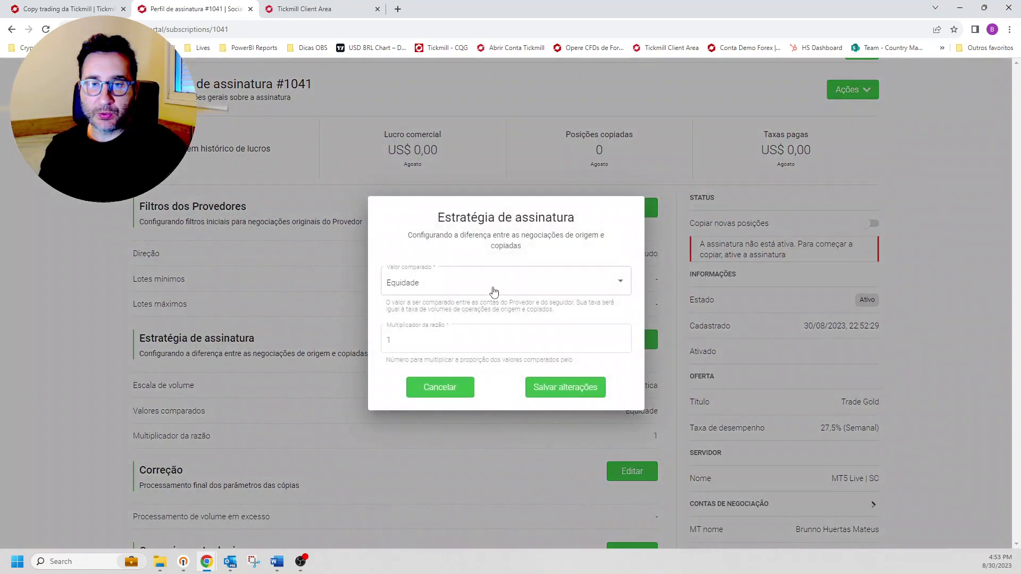
pyautogui.moveTo(418, 340); pyautogui.dragTo(379, 335)
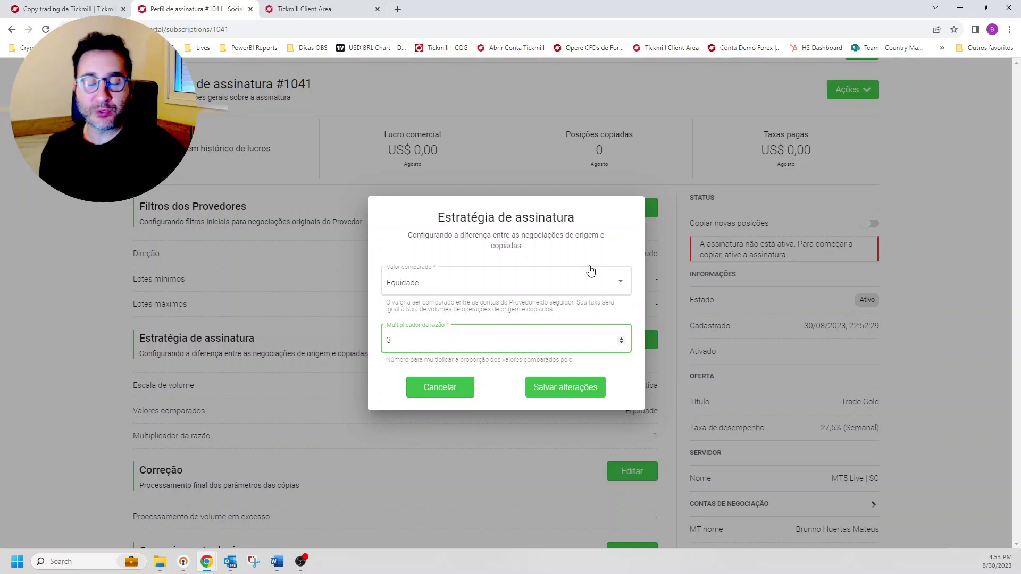
pyautogui.click(566, 390)
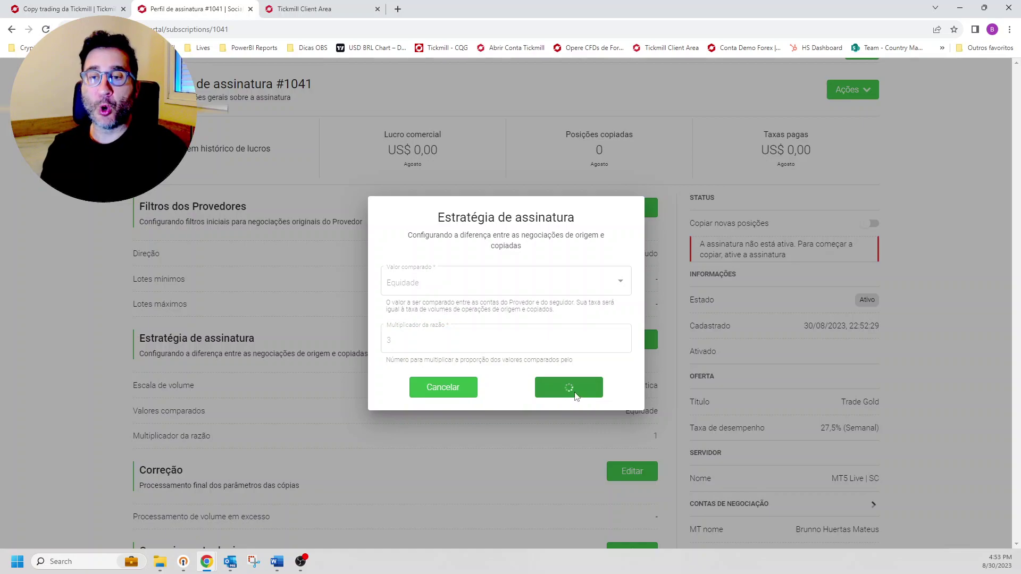
pyautogui.scroll(-1, 641, 384)
pyautogui.scroll(-1, 641, 384)
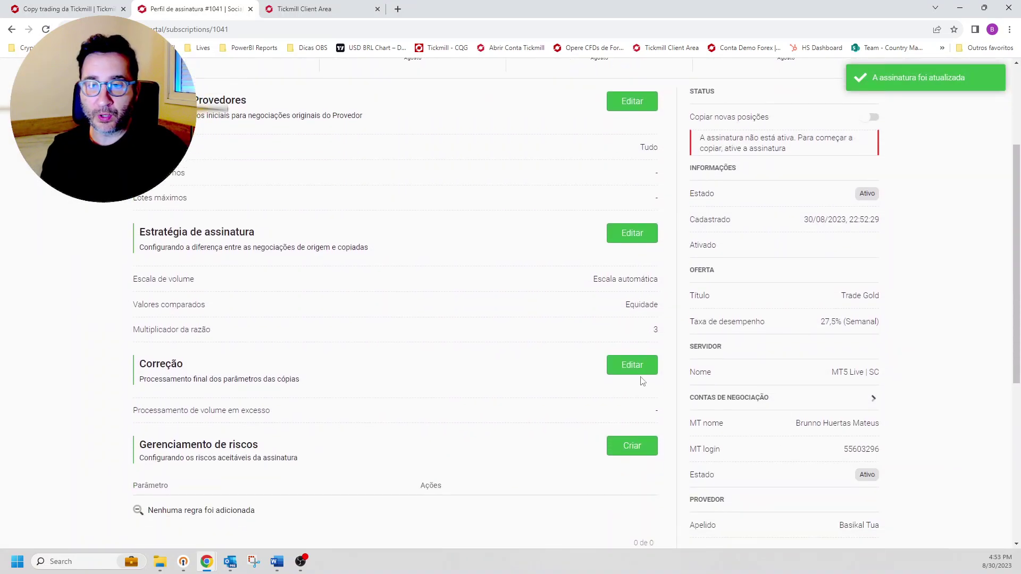
pyautogui.click(633, 367)
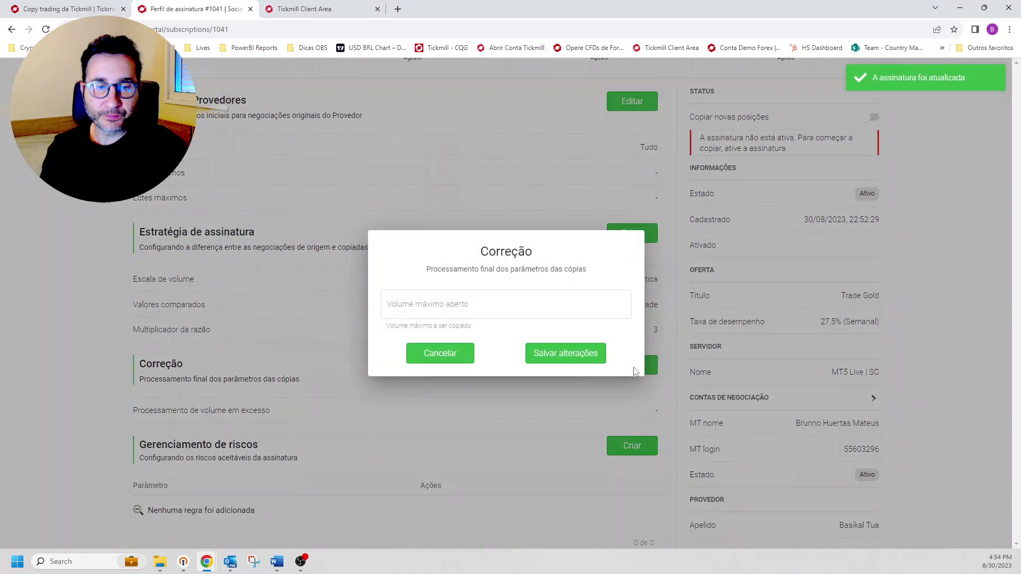
pyautogui.click(449, 306)
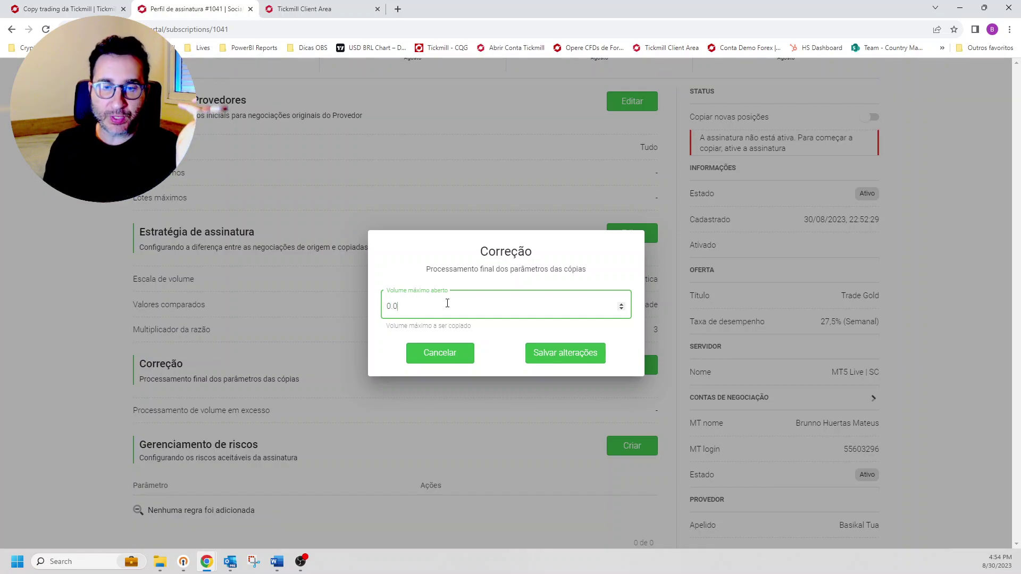
pyautogui.write('0.05')
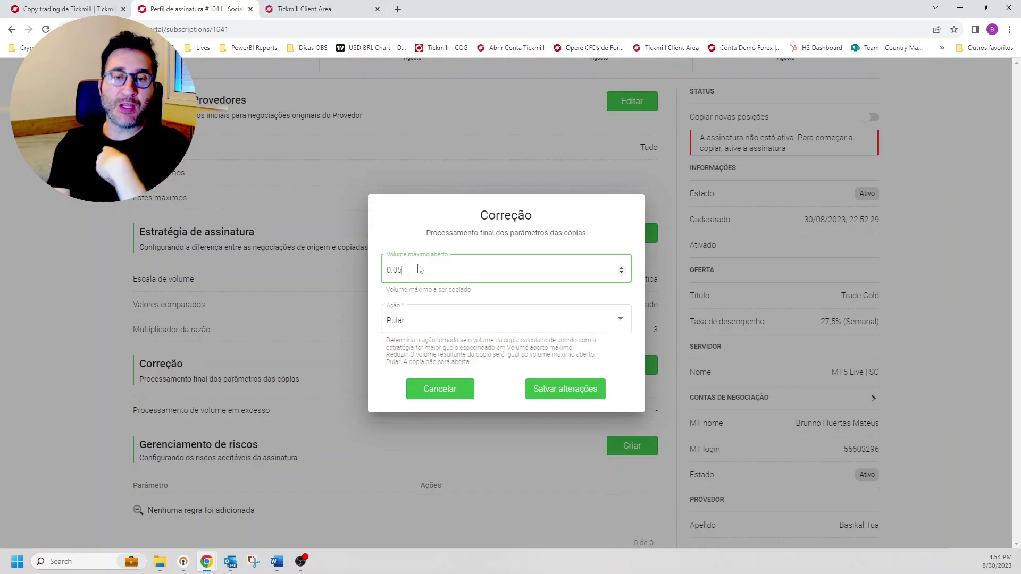
pyautogui.click(430, 326)
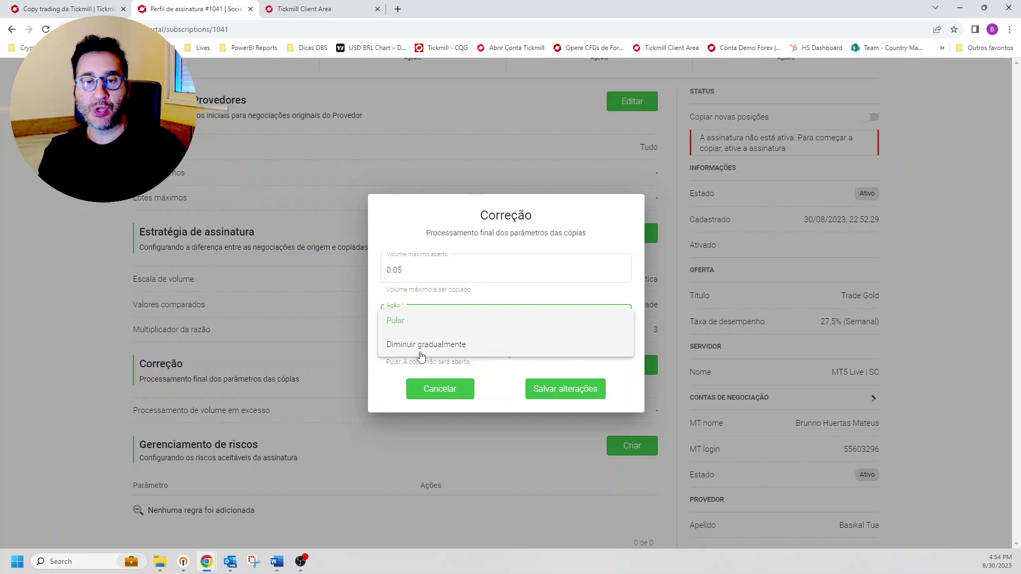
pyautogui.click(419, 350)
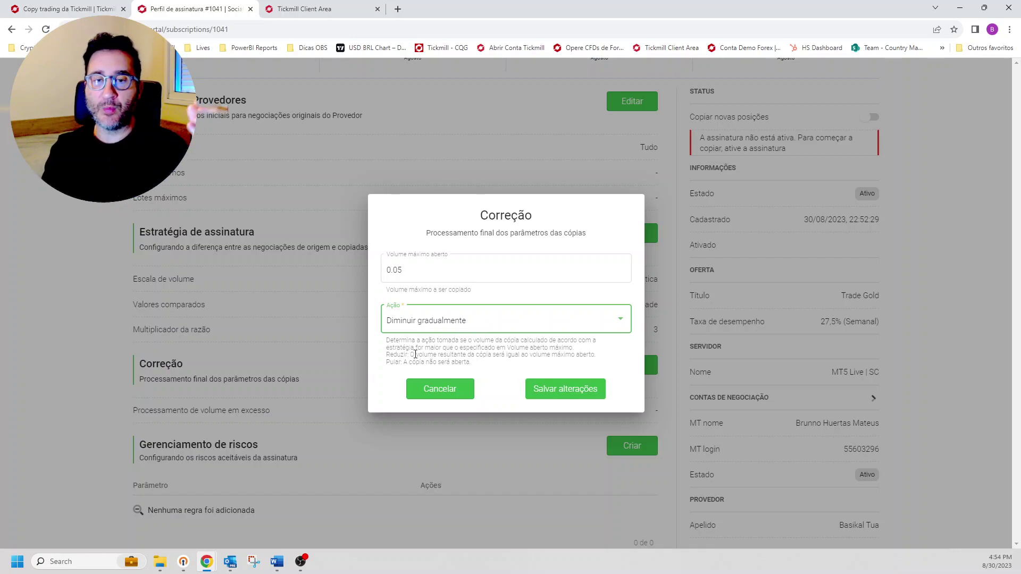
pyautogui.moveTo(447, 355); pyautogui.dragTo(416, 347)
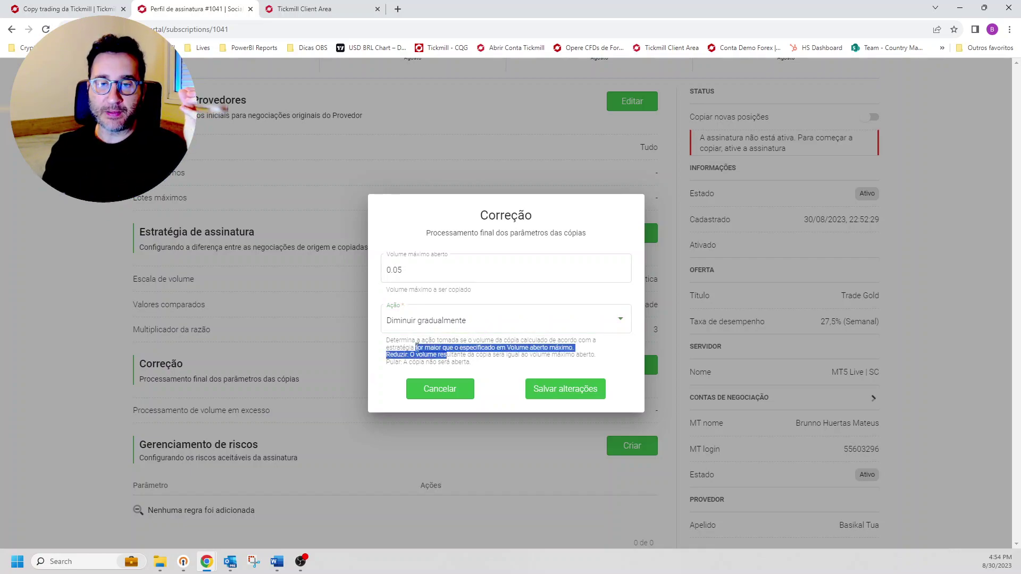
pyautogui.click(417, 346)
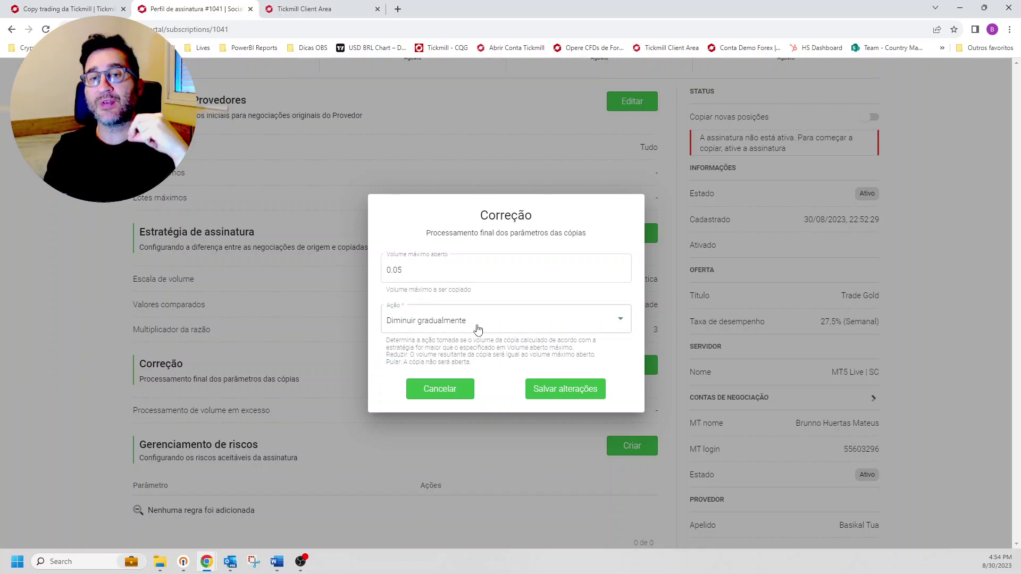
pyautogui.click(476, 329)
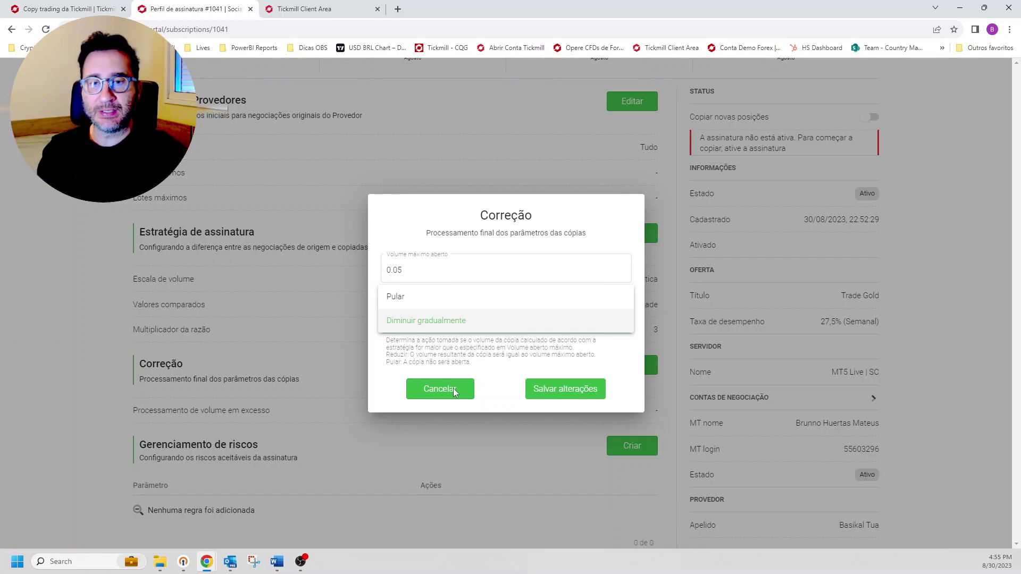
pyautogui.click(438, 390)
pyautogui.click(441, 390)
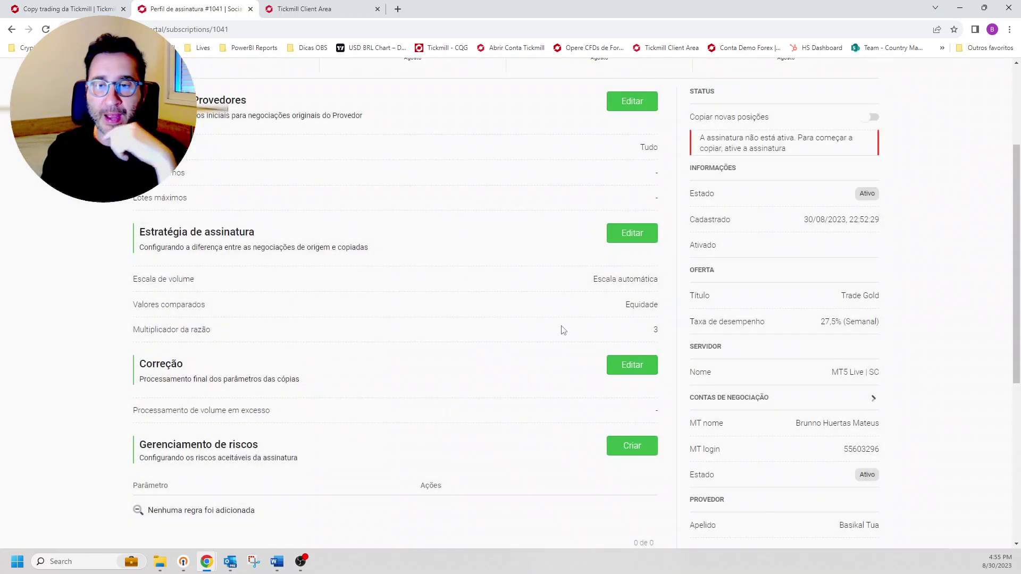
pyautogui.scroll(-2, 582, 354)
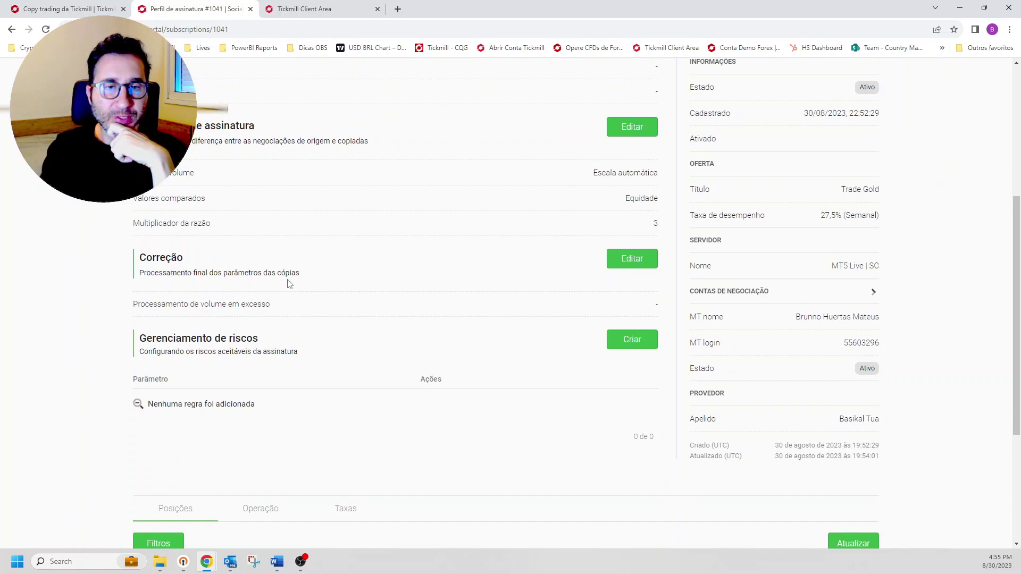
pyautogui.click(636, 263)
pyautogui.click(433, 304)
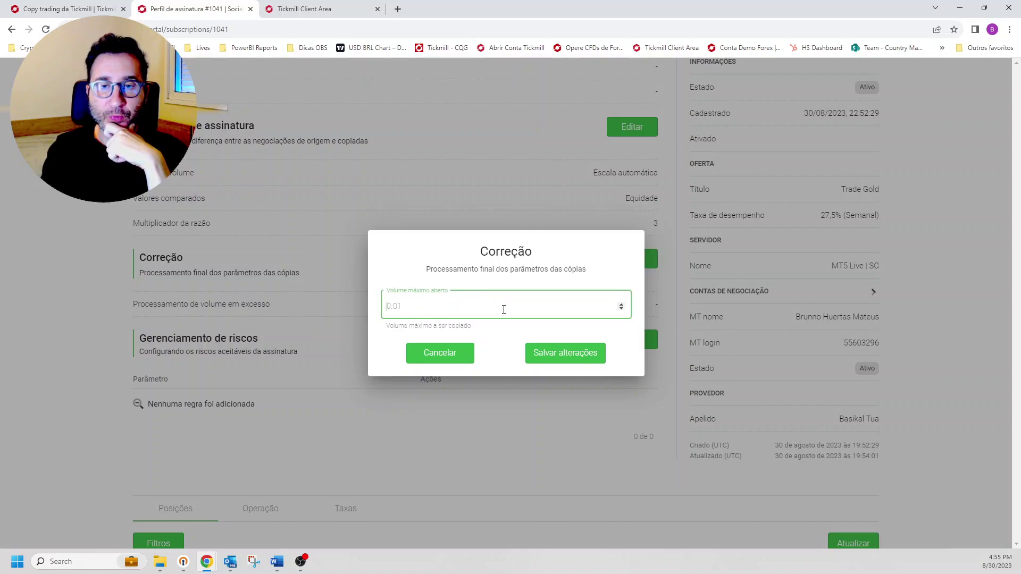
pyautogui.click(453, 353)
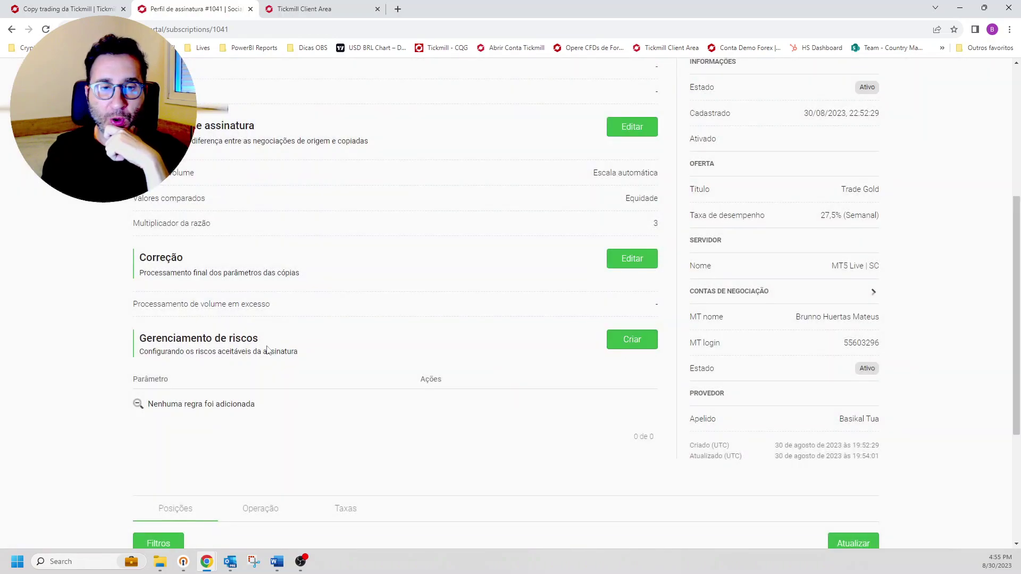
pyautogui.scroll(-2, 503, 362)
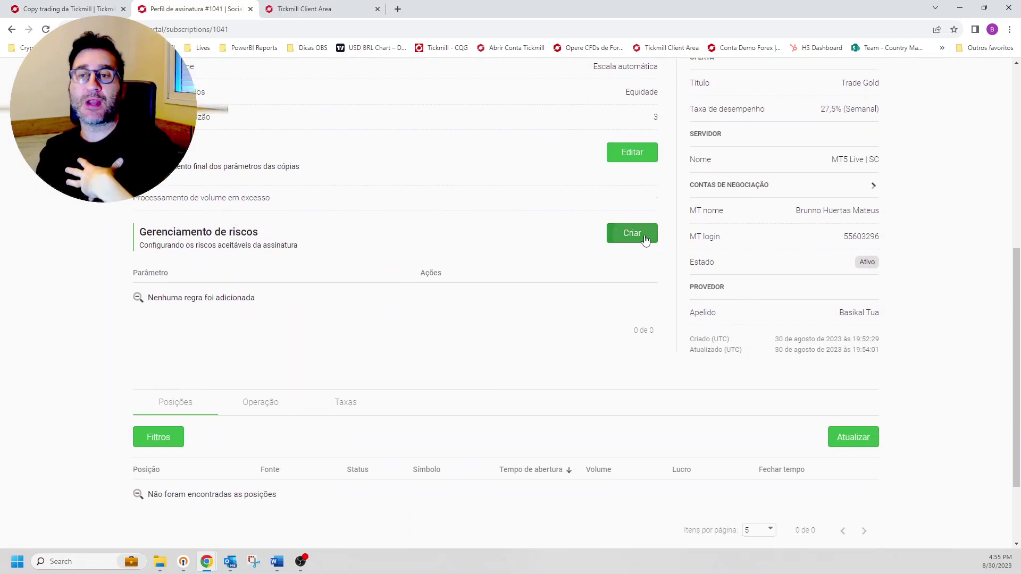
pyautogui.click(625, 237)
# Step: Draft a risk rule: Perda flutuante with a 30 $ limit and subscription action Suspender
pyautogui.click(495, 211)
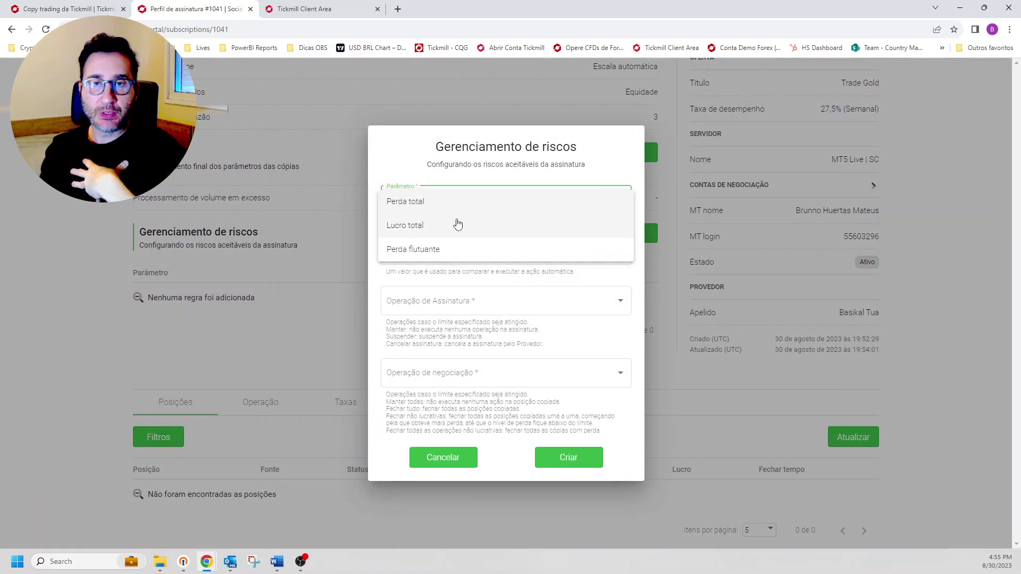
pyautogui.click(435, 250)
pyautogui.click(413, 251)
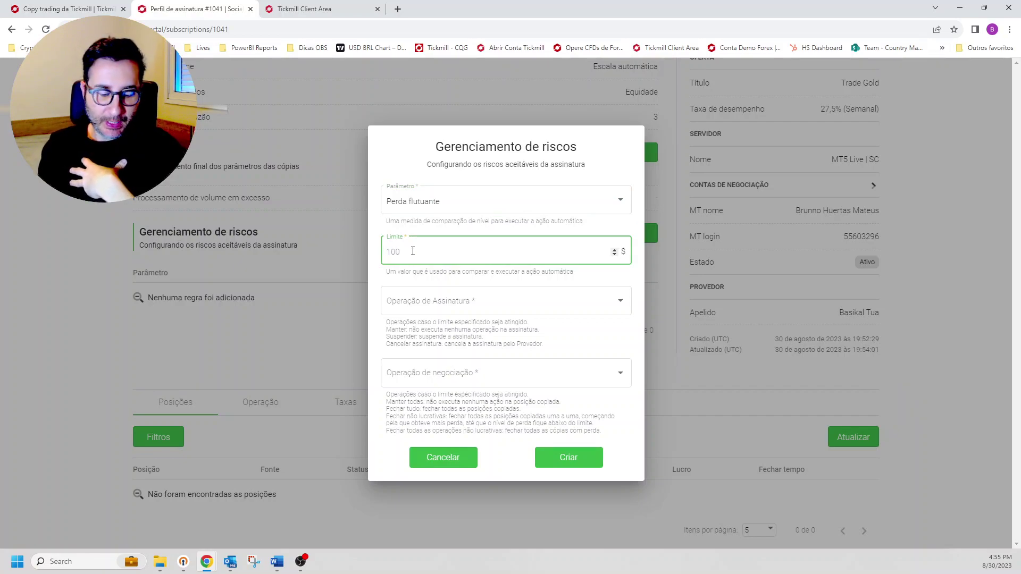
pyautogui.write('30')
pyautogui.click(418, 301)
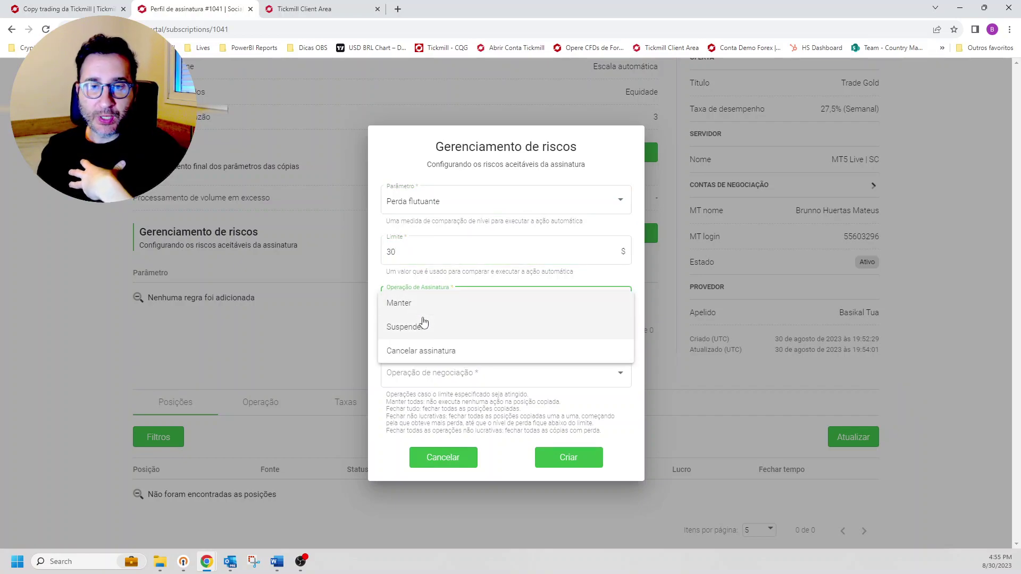
pyautogui.click(410, 305)
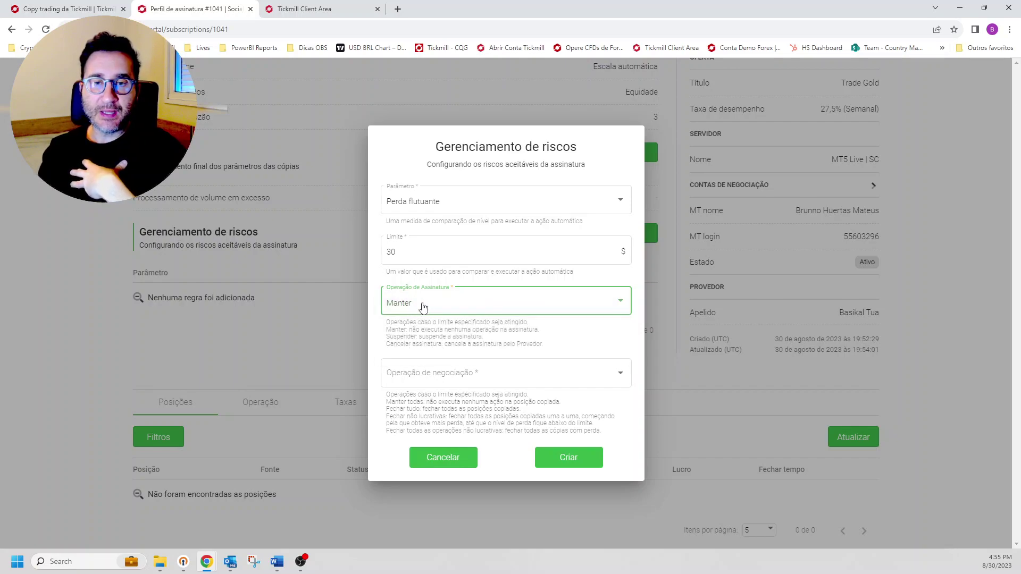
pyautogui.click(422, 306)
pyautogui.click(428, 333)
pyautogui.click(485, 310)
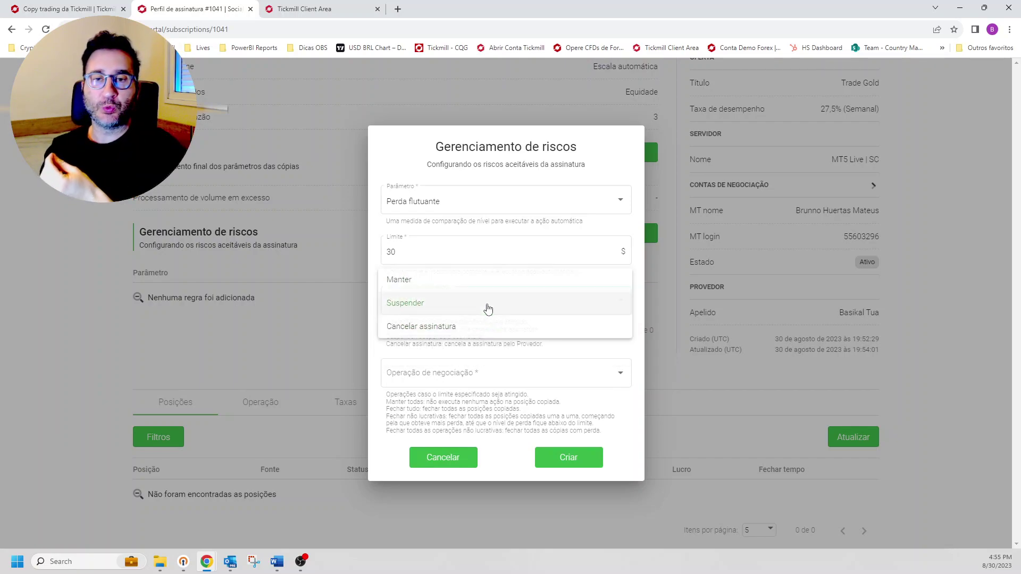
pyautogui.click(468, 333)
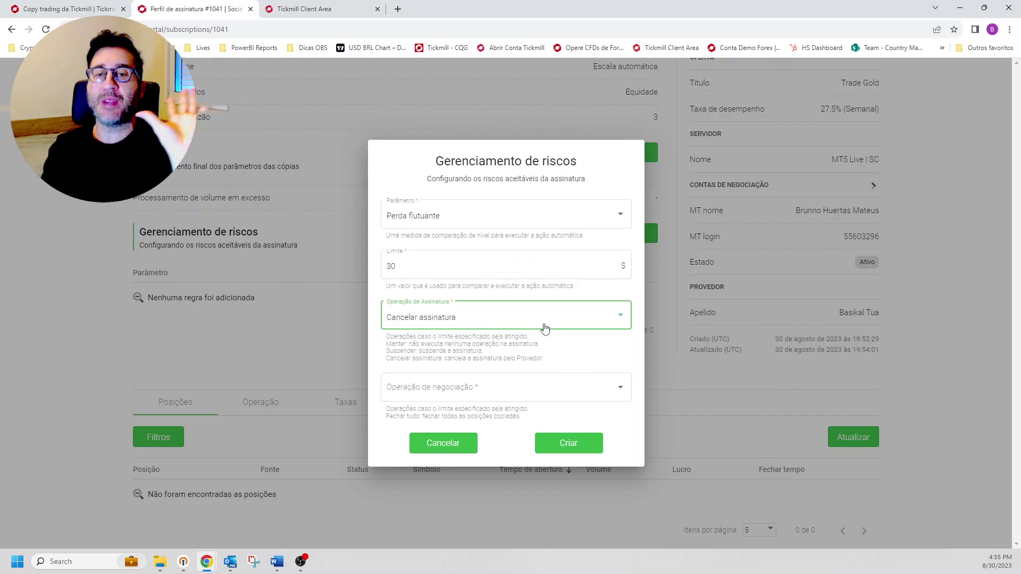
pyautogui.click(542, 325)
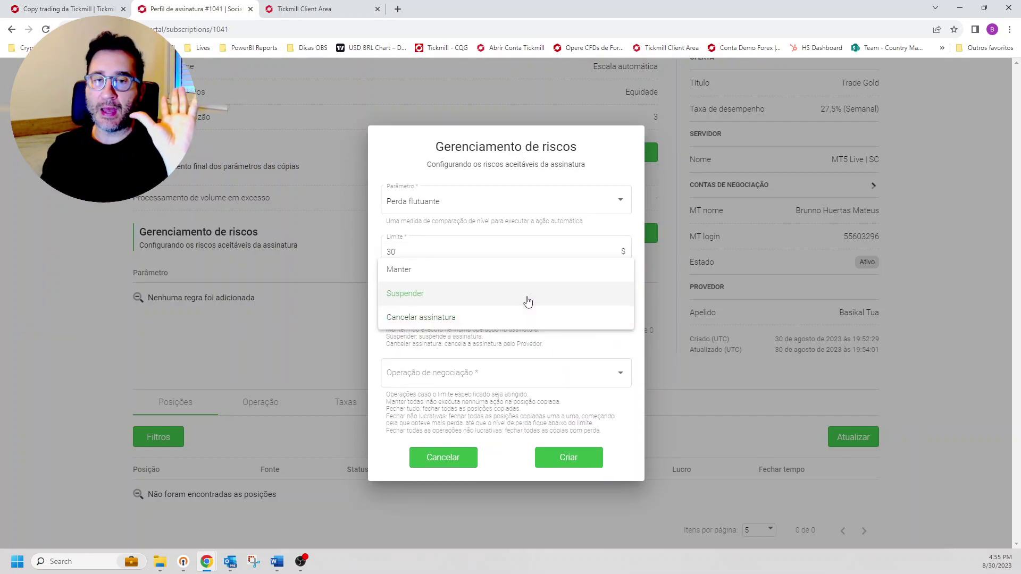
pyautogui.click(527, 299)
# Step: Set trade action Fechar todos os não rentáveis, then cancel the rule unsaved
pyautogui.click(533, 375)
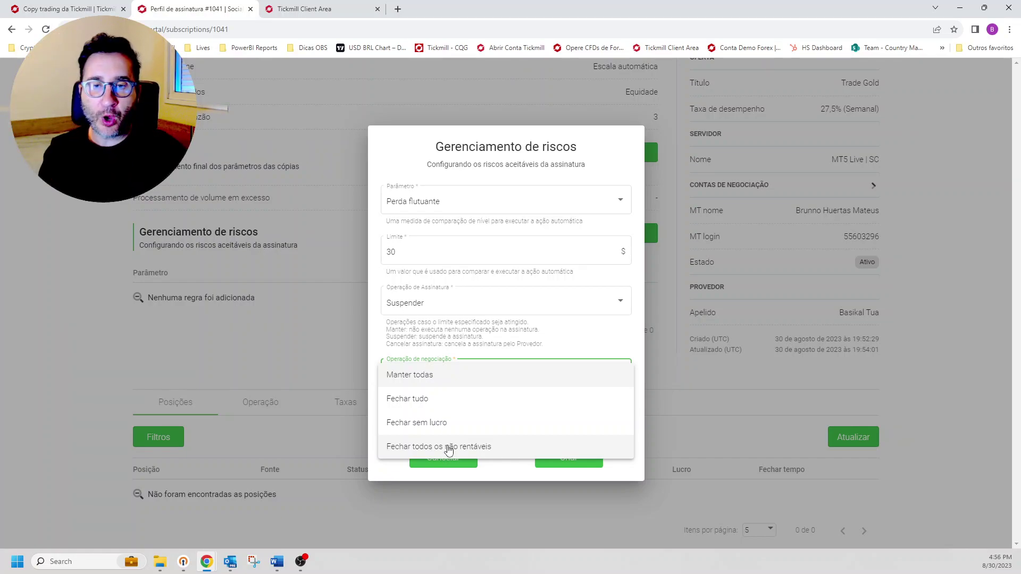
pyautogui.click(483, 314)
pyautogui.click(468, 323)
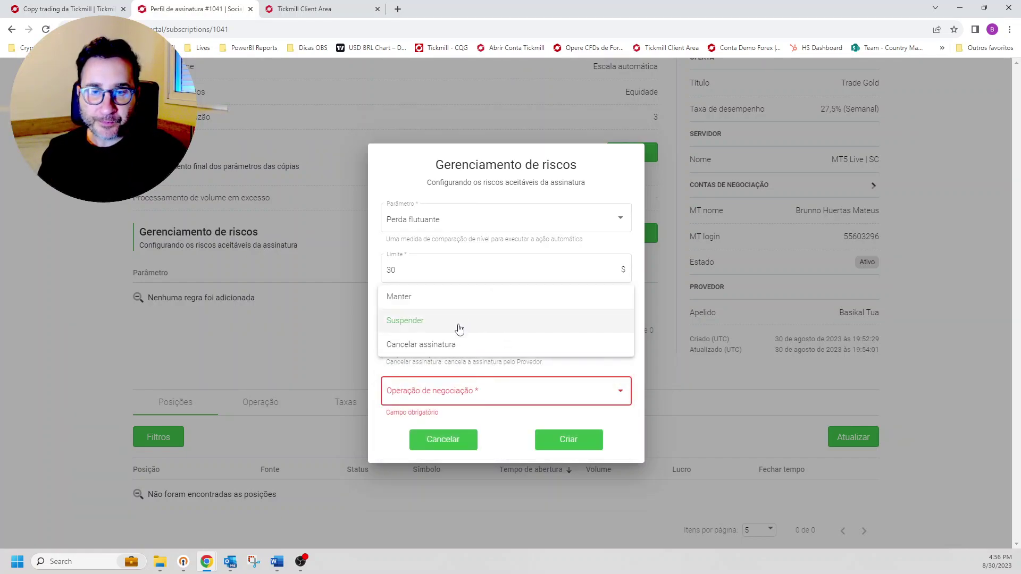
pyautogui.click(437, 325)
pyautogui.moveTo(424, 354); pyautogui.dragTo(482, 353)
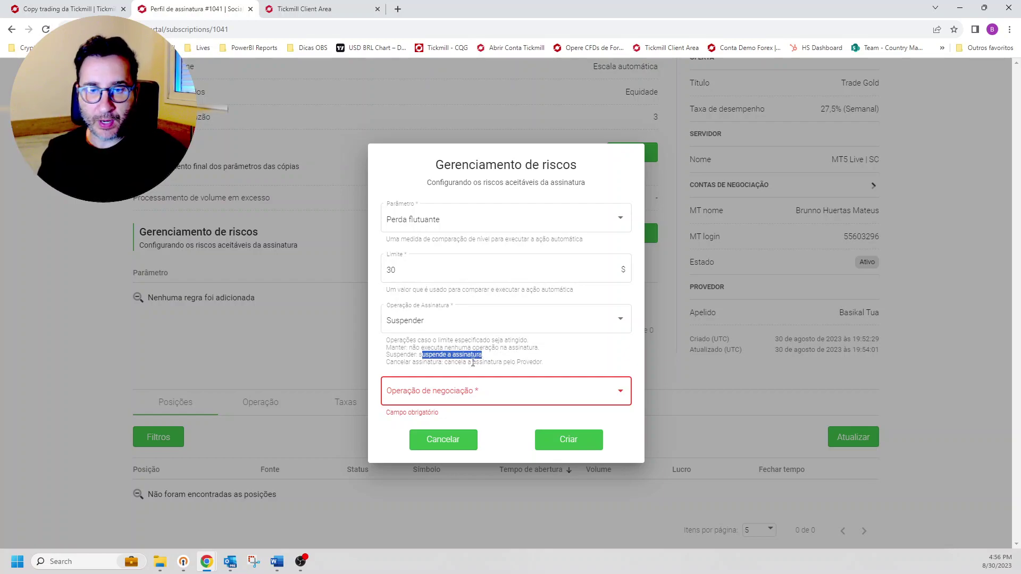
pyautogui.click(458, 392)
pyautogui.click(458, 465)
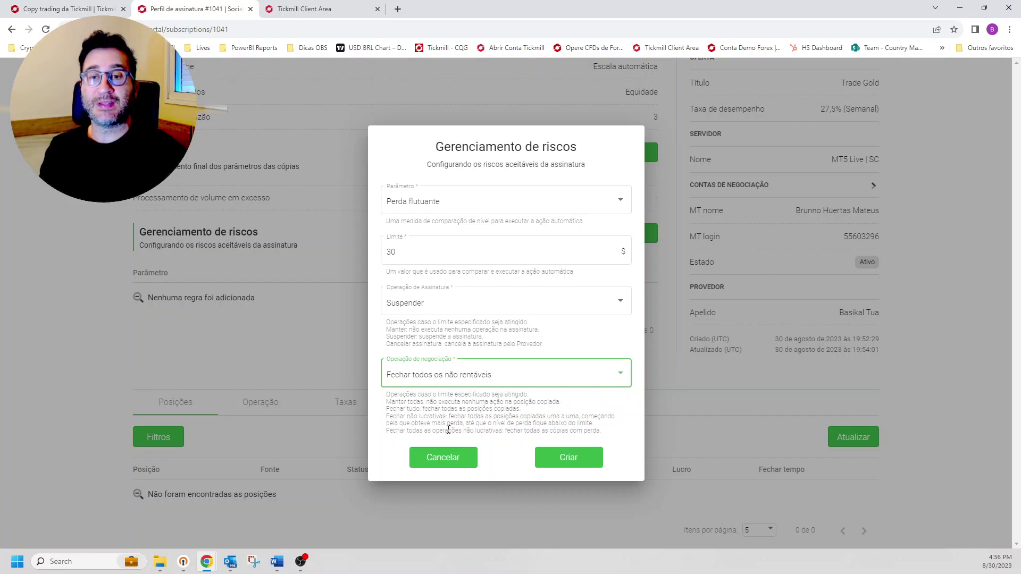
pyautogui.click(442, 456)
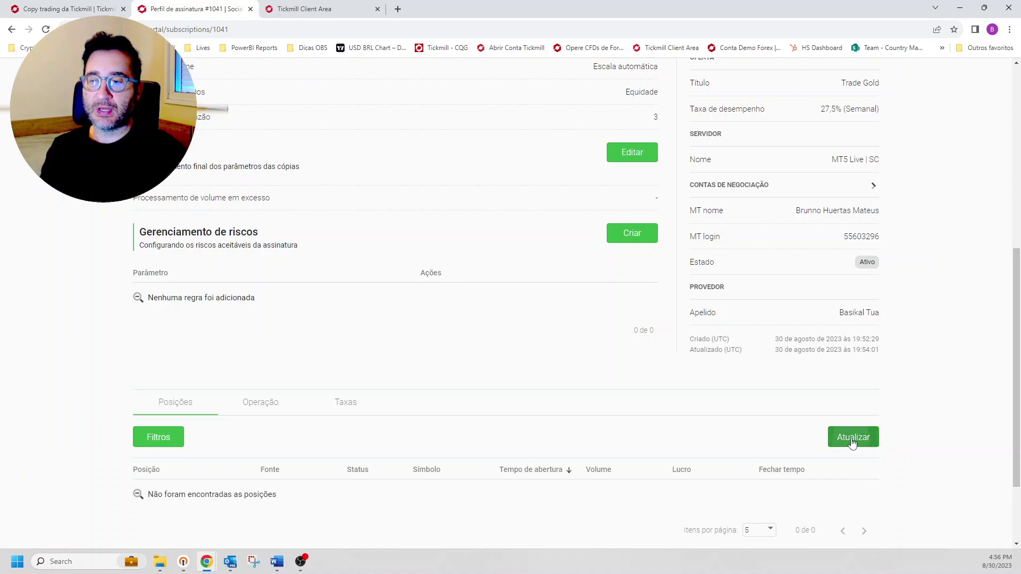
pyautogui.click(853, 441)
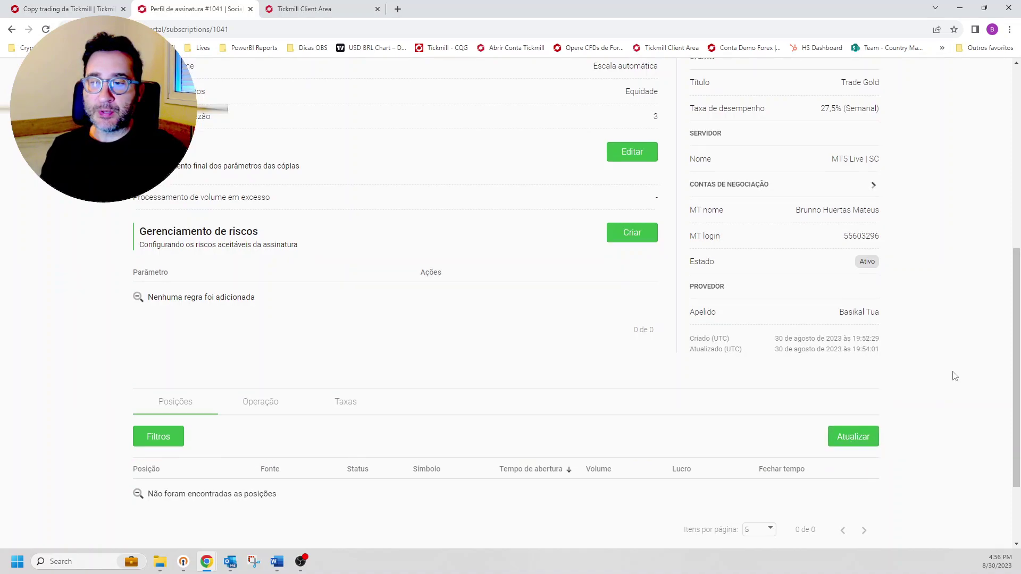
pyautogui.scroll(-2, 936, 372)
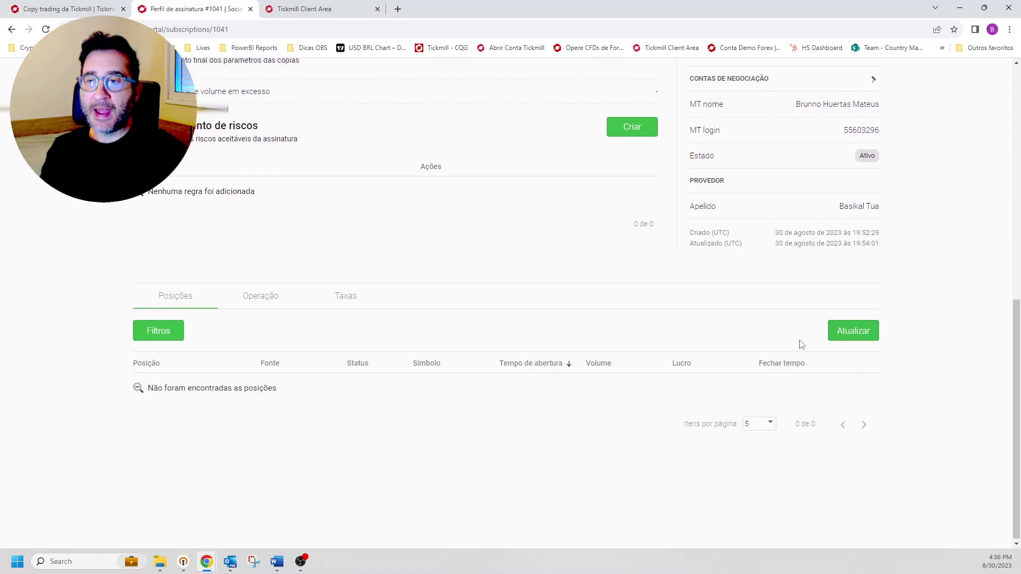
pyautogui.click(851, 335)
pyautogui.scroll(1, 351, 390)
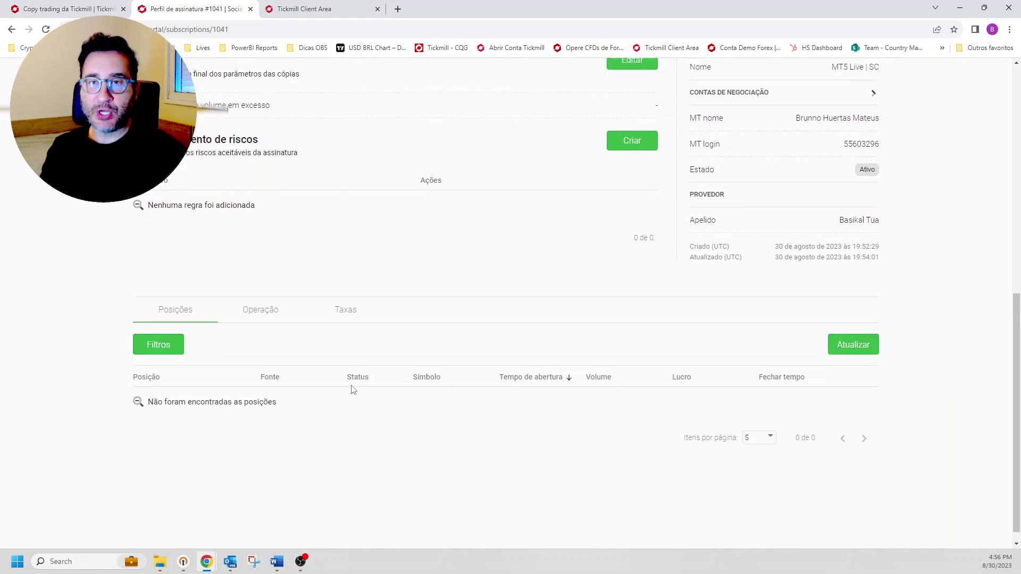
pyautogui.scroll(8, 351, 390)
pyautogui.moveTo(386, 150); pyautogui.dragTo(449, 153)
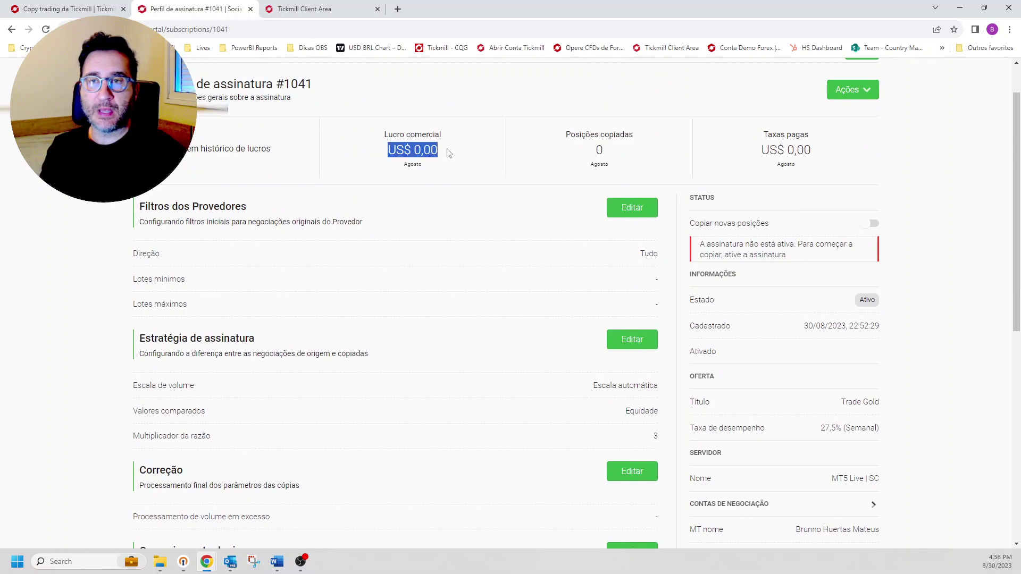
pyautogui.scroll(1, 792, 184)
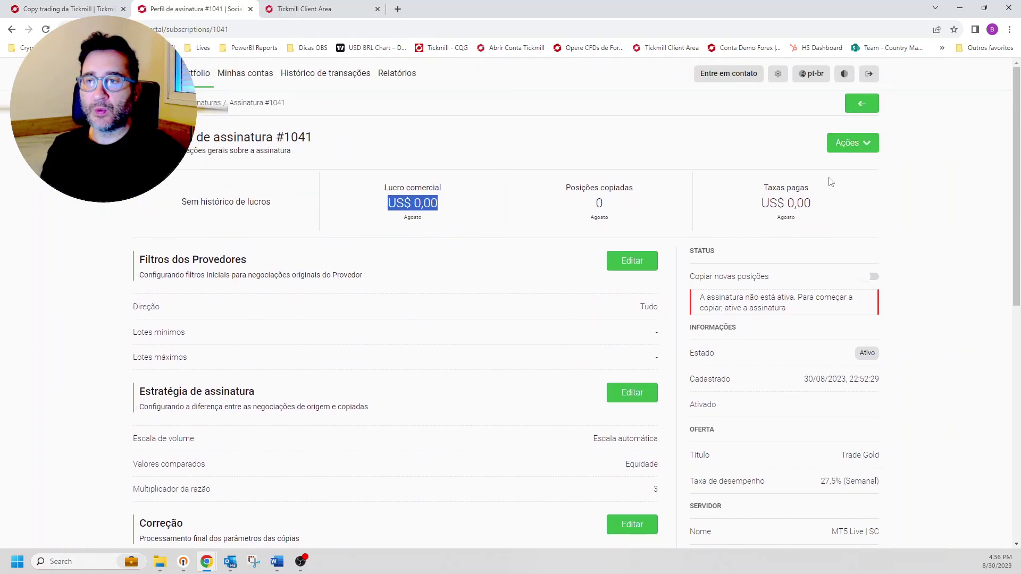
# Step: Activate subscription #1041 with 'Posições atuais do Provedor' set to Ignorar, then recheck its actions
pyautogui.click(866, 143)
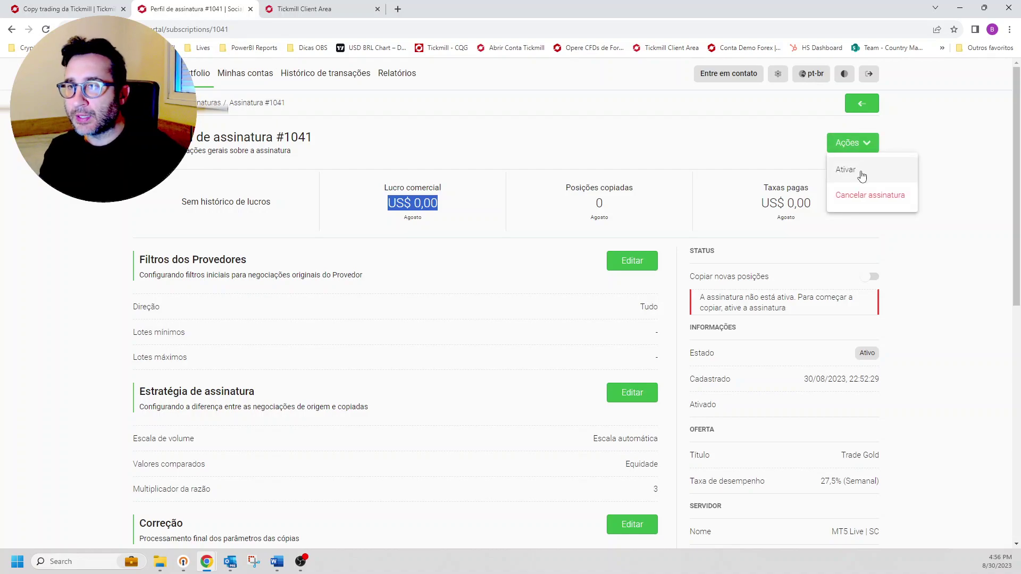
pyautogui.click(861, 171)
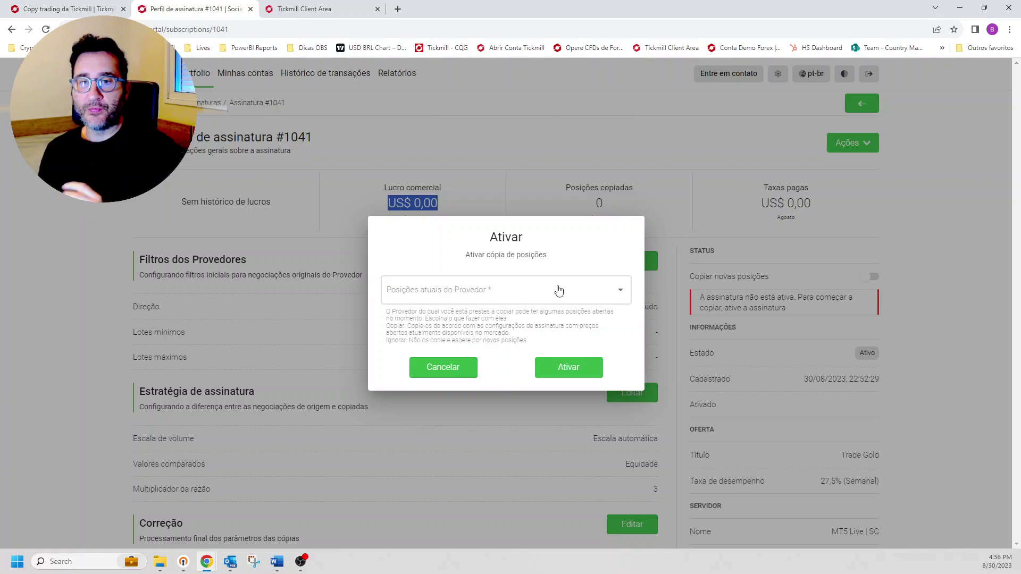
pyautogui.click(535, 302)
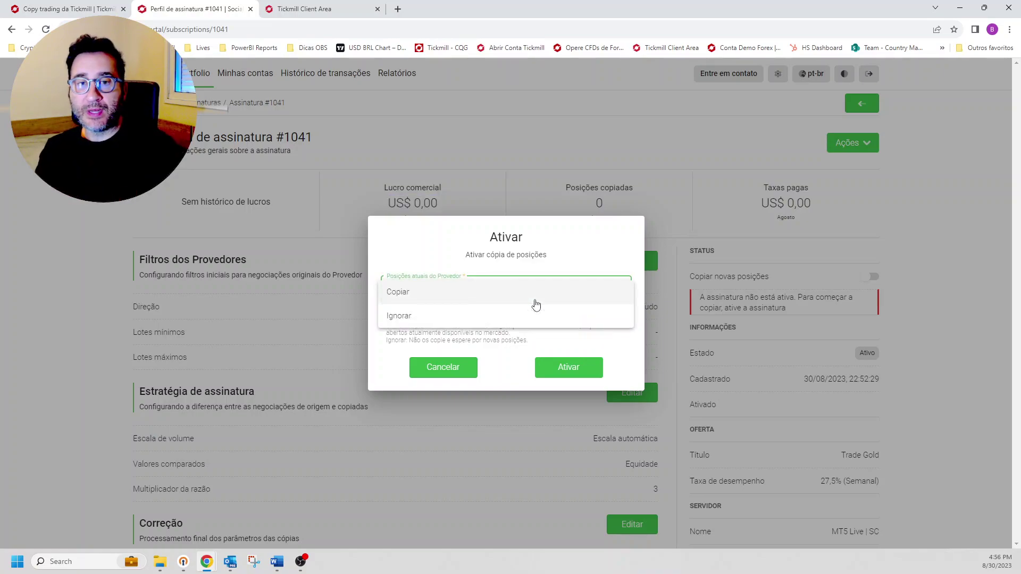
pyautogui.click(452, 254)
pyautogui.click(492, 310)
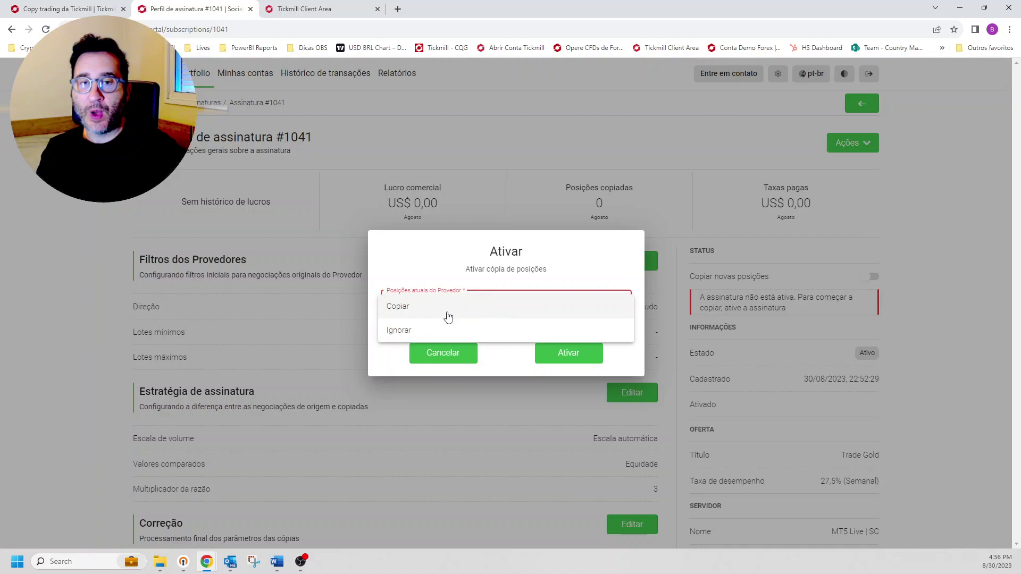
pyautogui.click(433, 330)
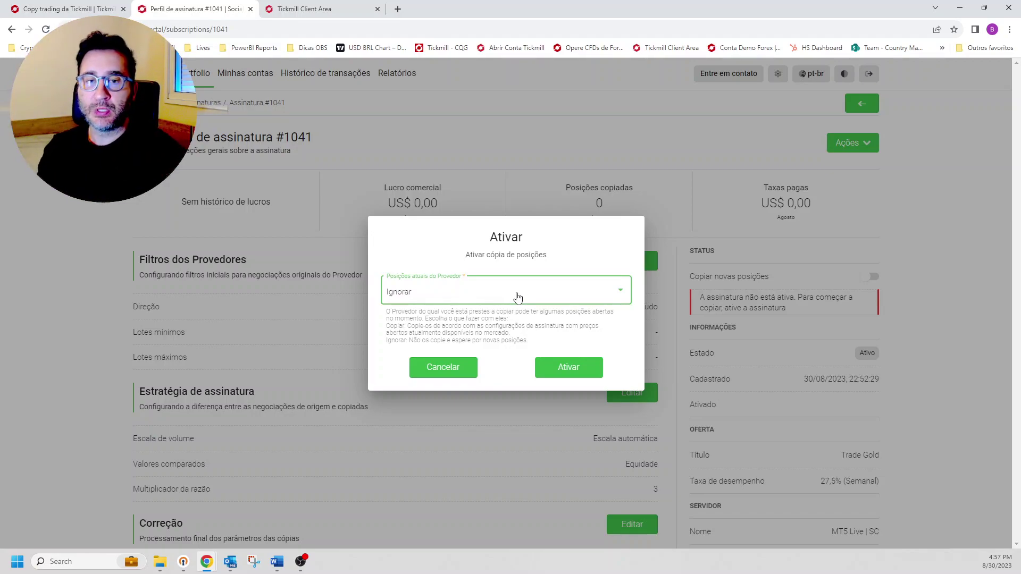
pyautogui.click(570, 369)
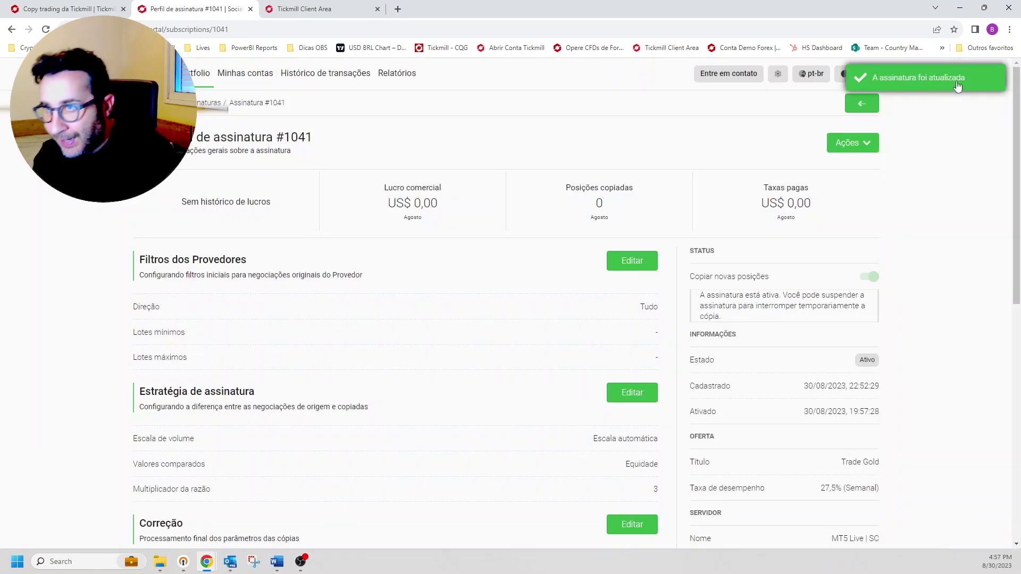
pyautogui.click(864, 141)
pyautogui.click(973, 166)
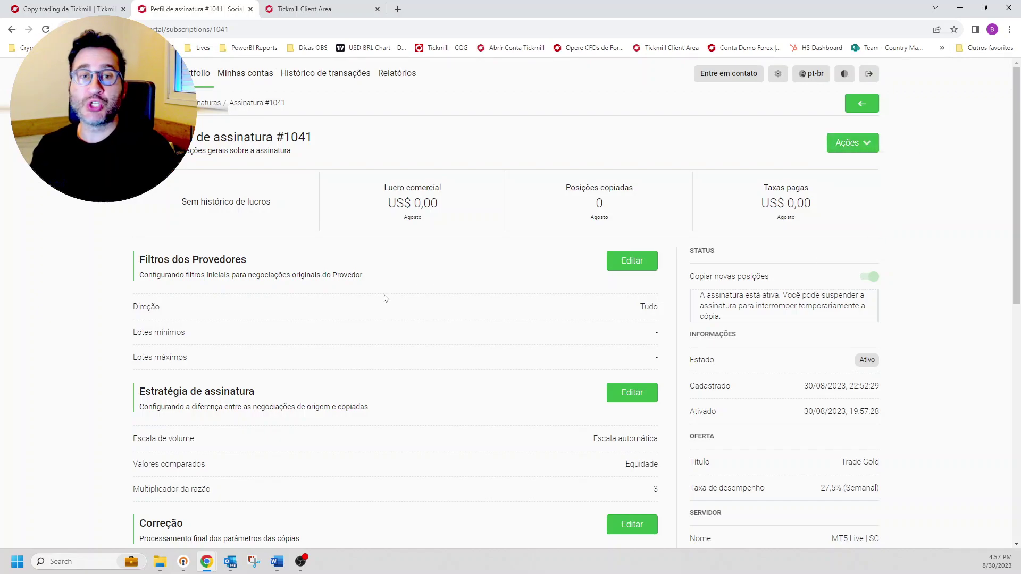
pyautogui.scroll(-9, 385, 298)
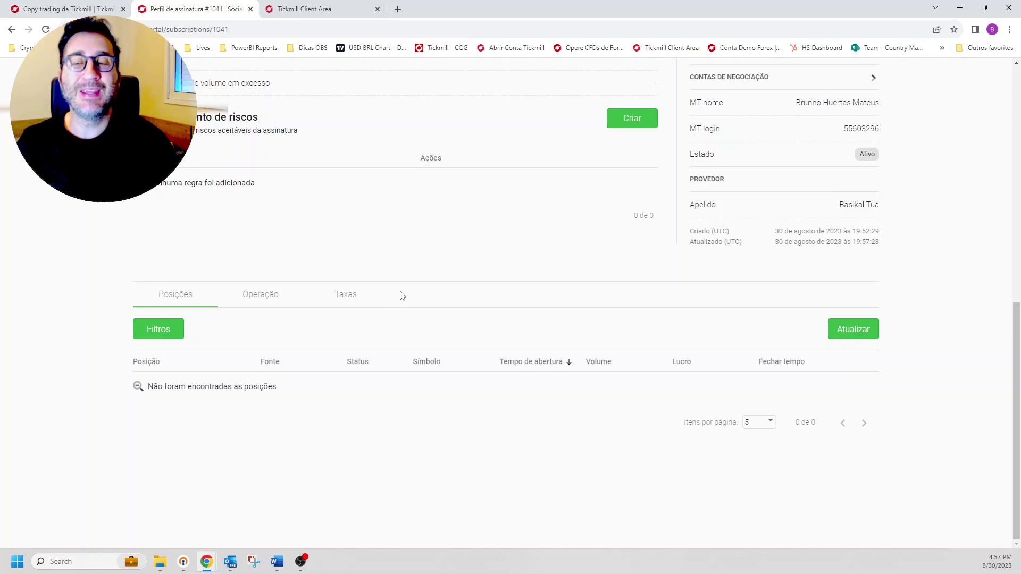
pyautogui.moveTo(840, 206); pyautogui.dragTo(879, 208)
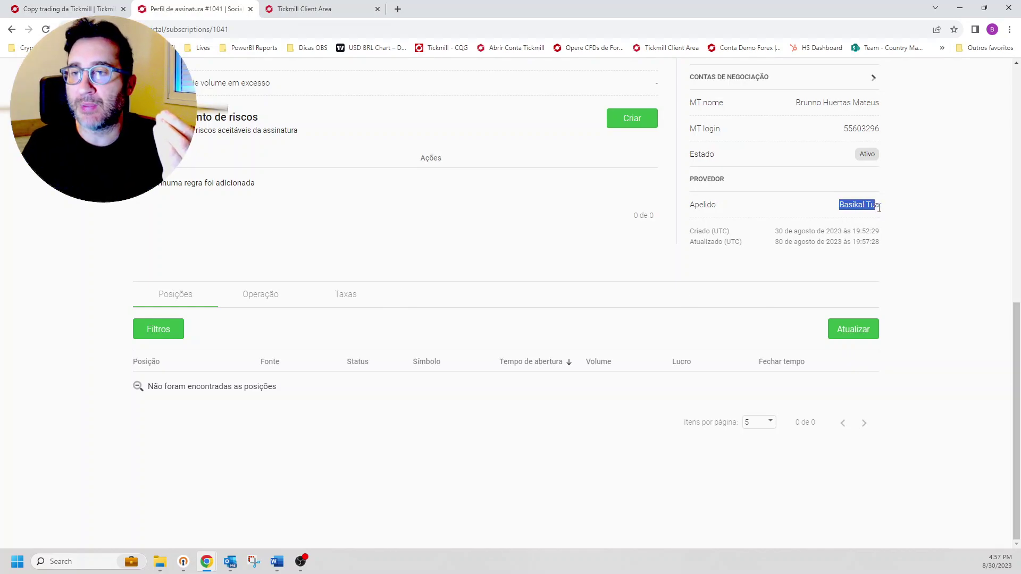
pyautogui.scroll(6, 758, 286)
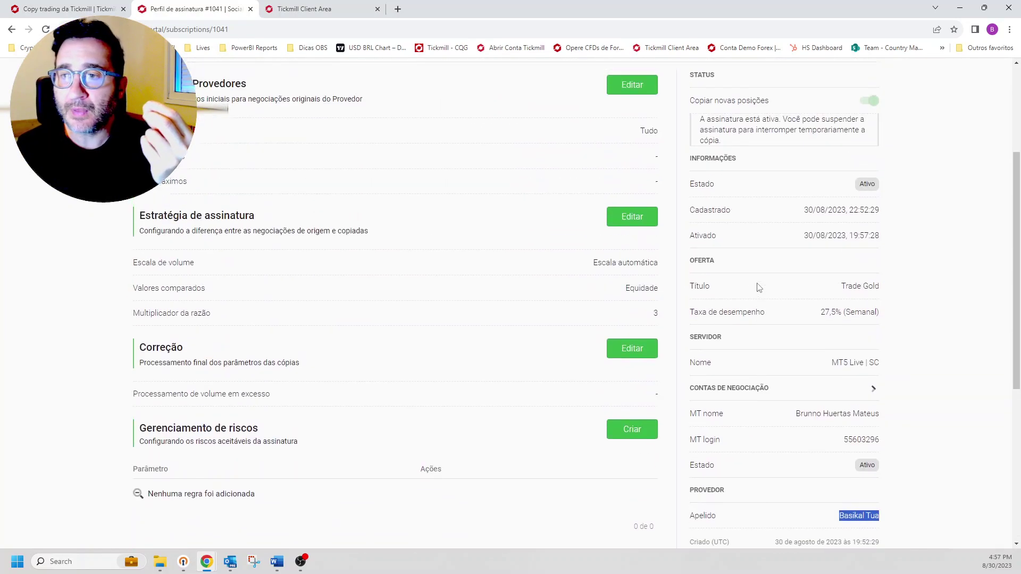
pyautogui.scroll(1, 758, 288)
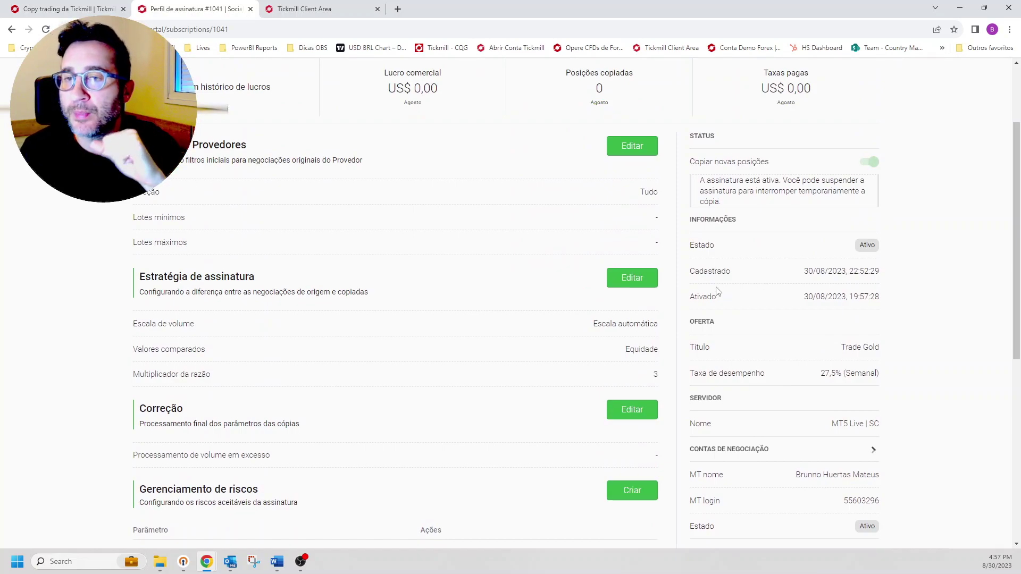
pyautogui.scroll(-4, 642, 304)
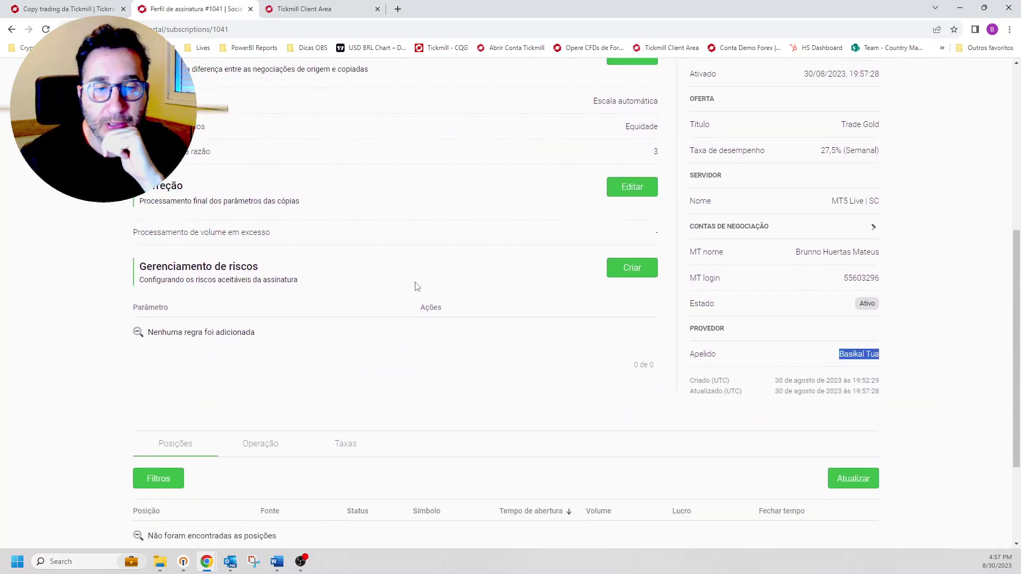
pyautogui.scroll(6, 415, 285)
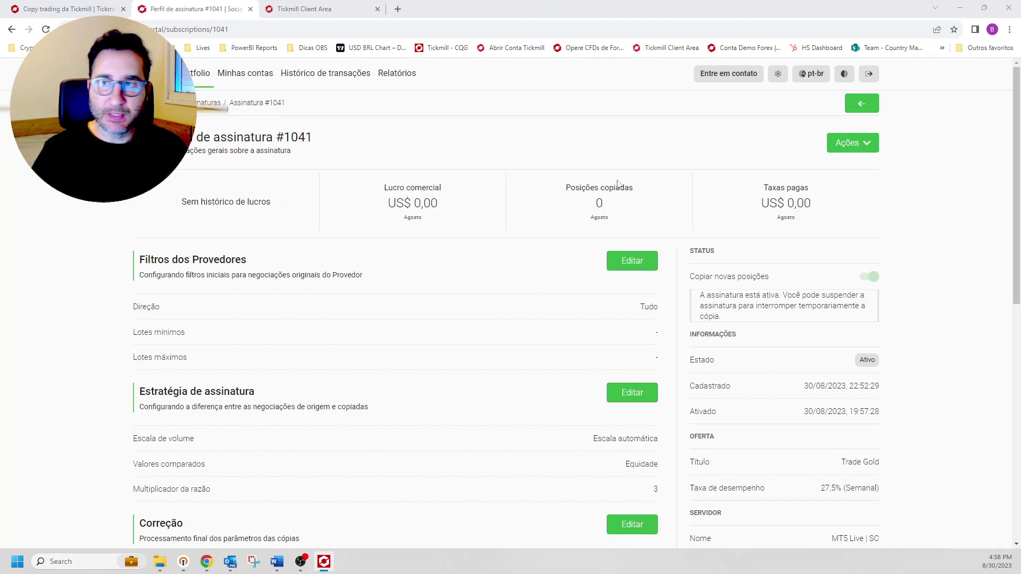
pyautogui.scroll(-5, 856, 361)
pyautogui.doubleClick(871, 348)
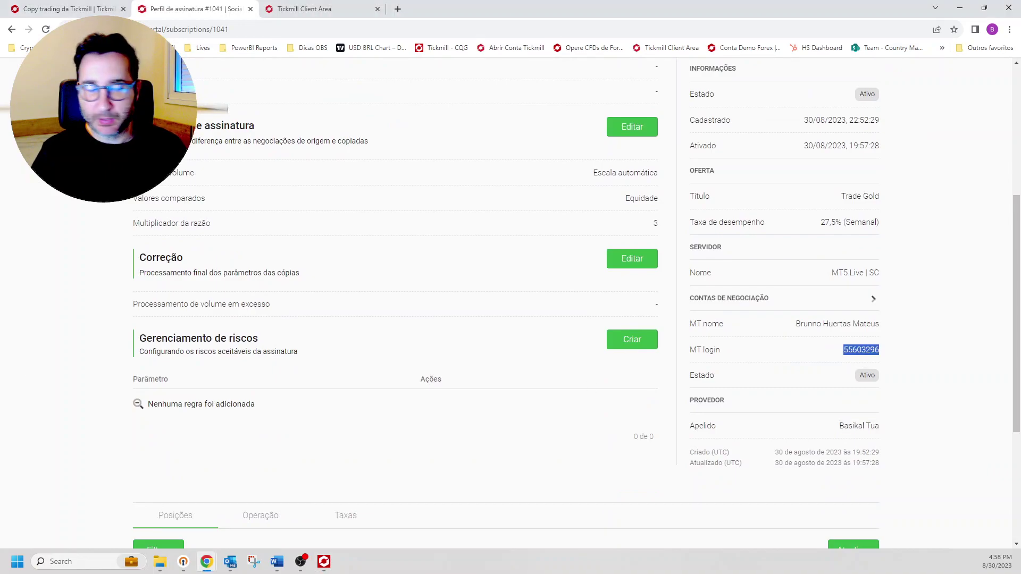
# Step: In MetaTrader 5, widen the chart and review the 101.00 USD deposit history and trades, then return to the browser
pyautogui.hotkey('alt', 'Tab')
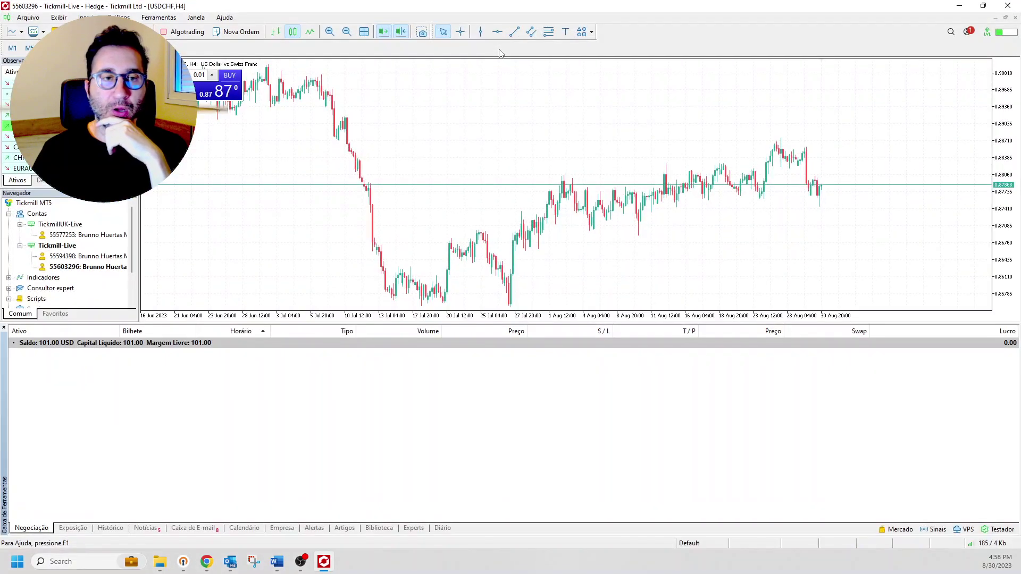
pyautogui.moveTo(140, 229); pyautogui.dragTo(118, 227)
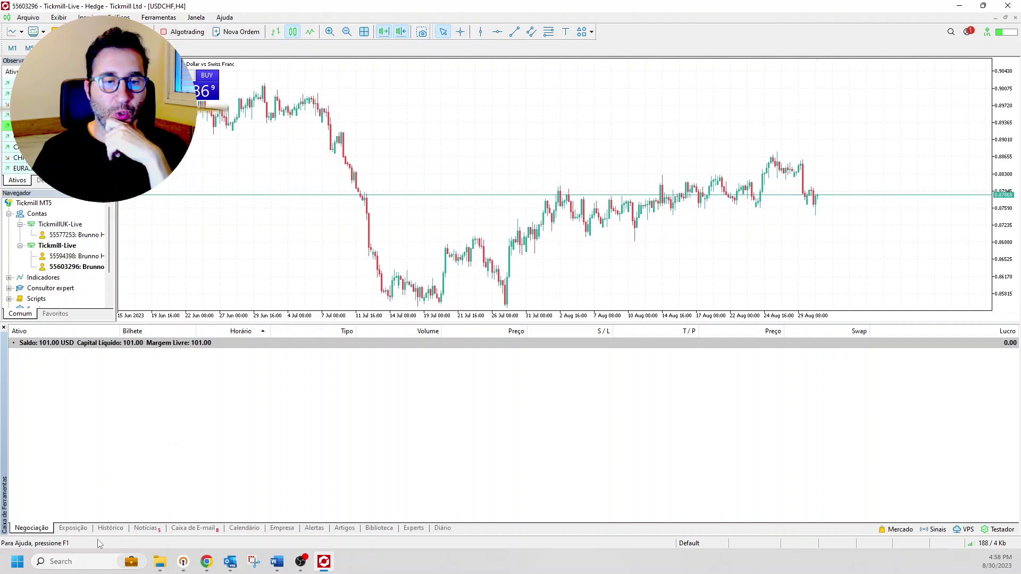
pyautogui.click(109, 528)
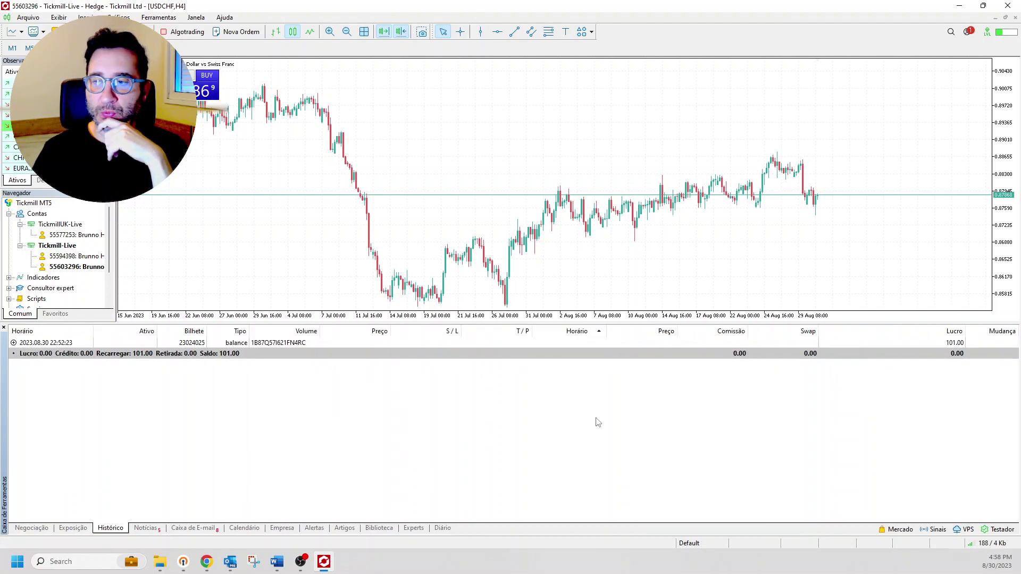
pyautogui.click(32, 528)
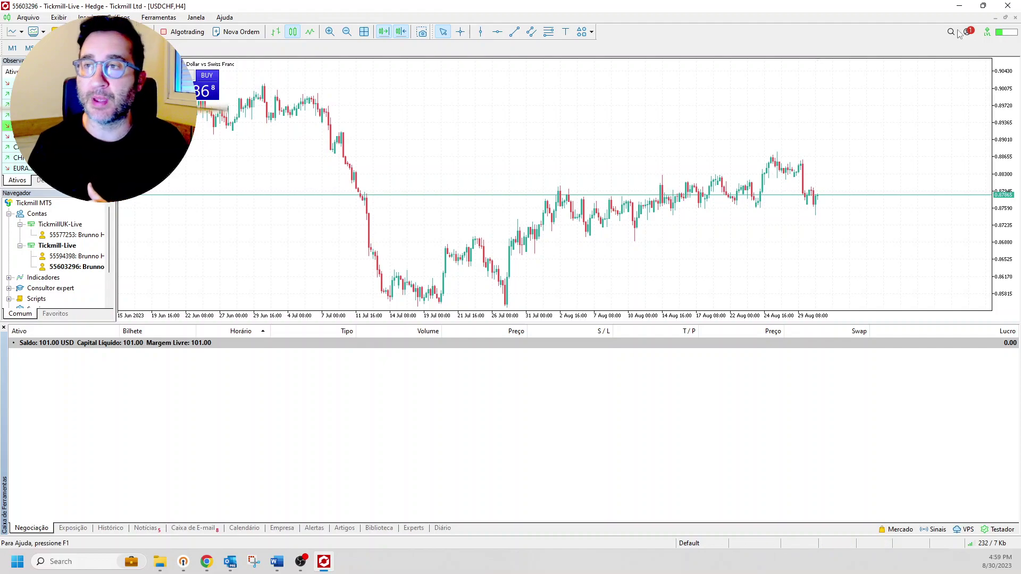
pyautogui.click(959, 6)
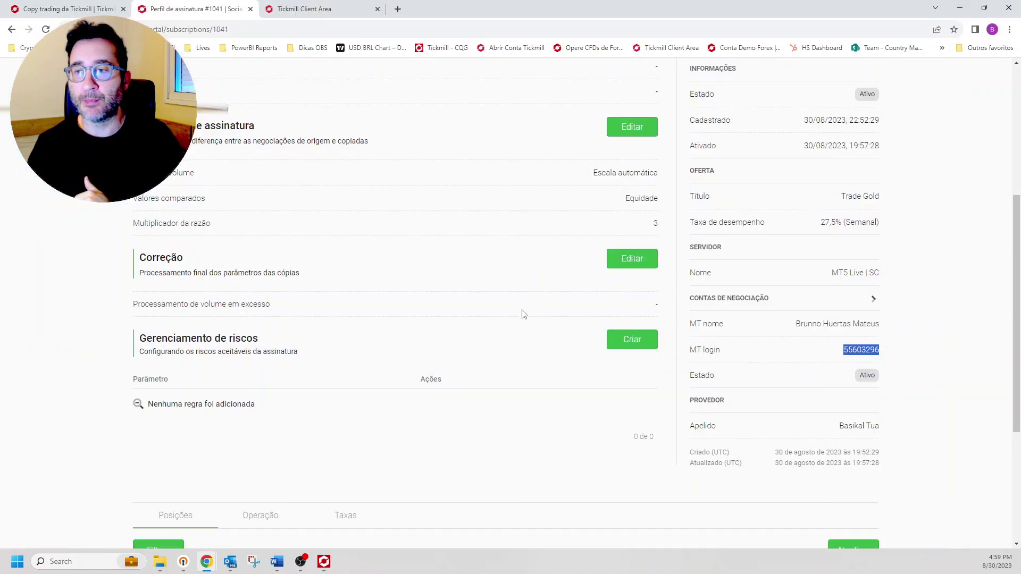
pyautogui.scroll(5, 532, 324)
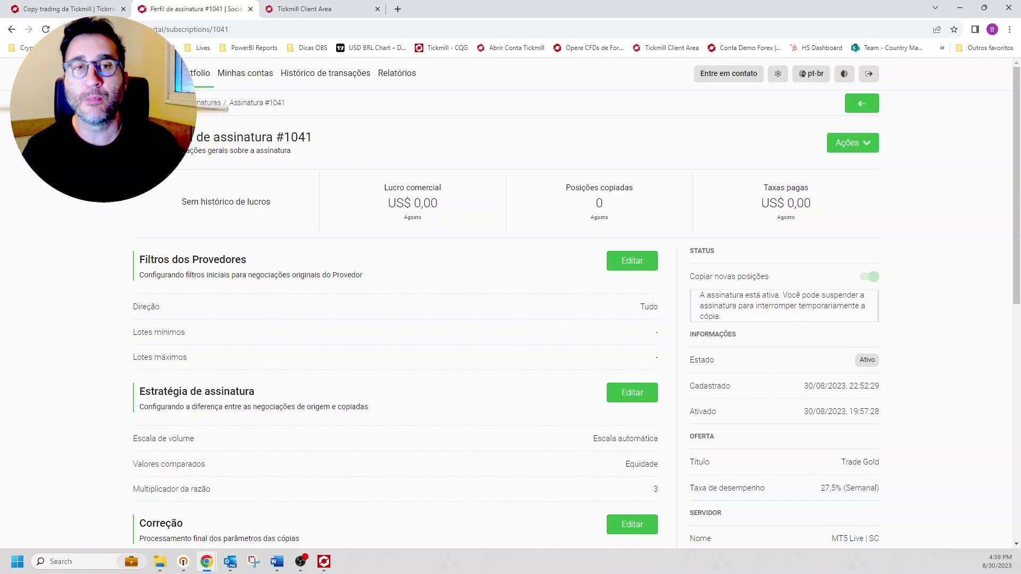
pyautogui.moveTo(170, 137); pyautogui.dragTo(301, 138)
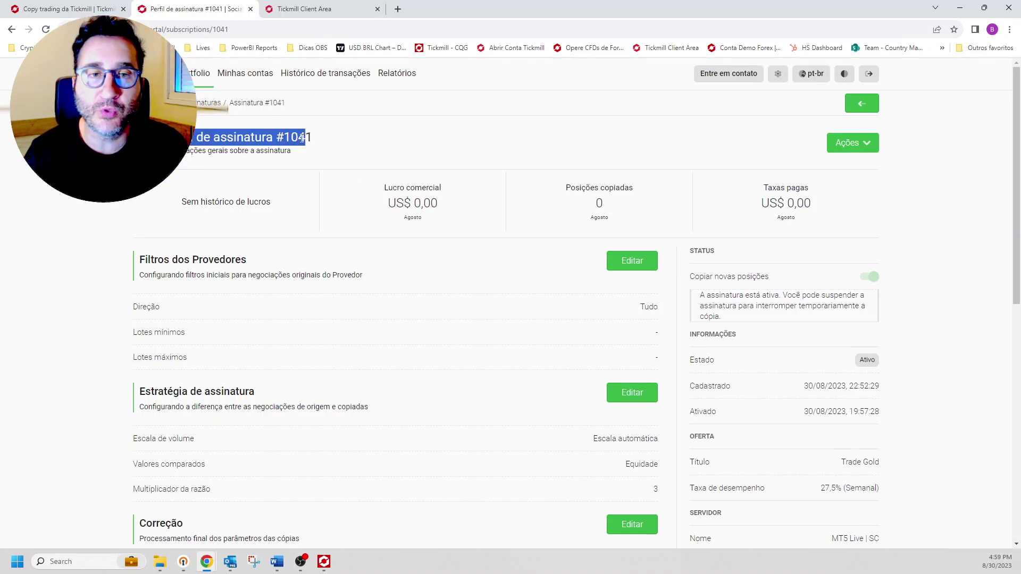
pyautogui.click(302, 138)
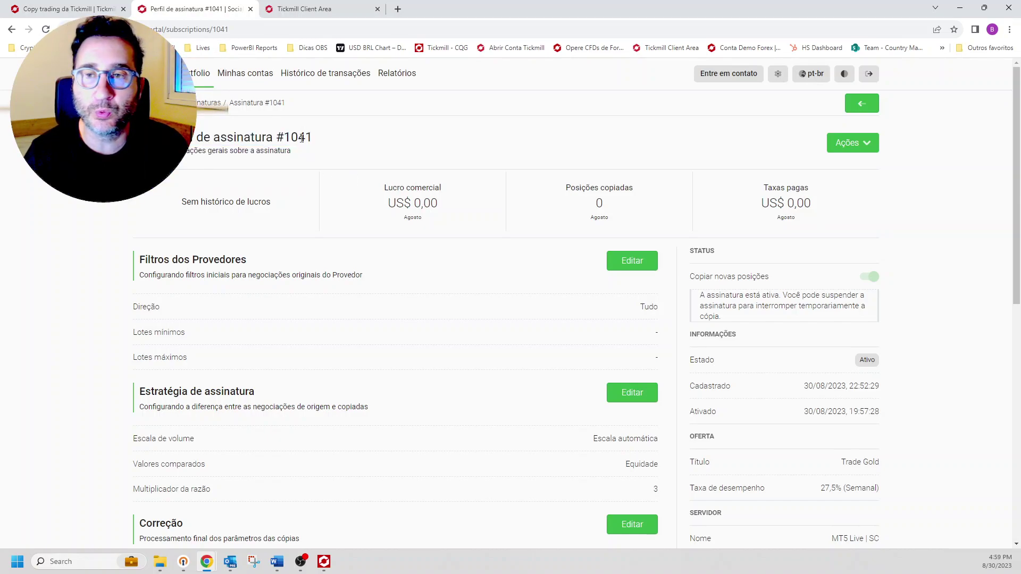
pyautogui.click(867, 147)
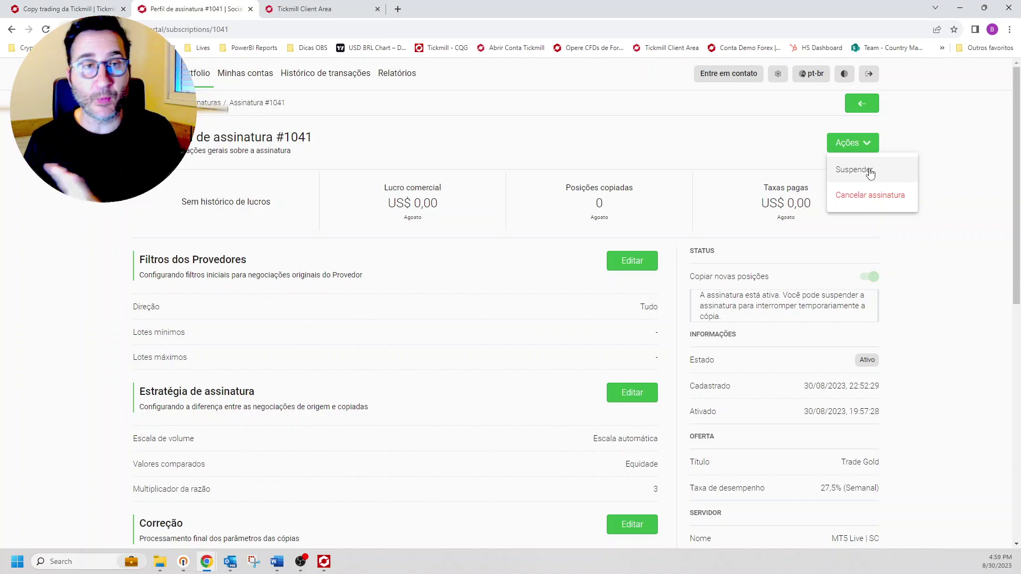
pyautogui.click(710, 150)
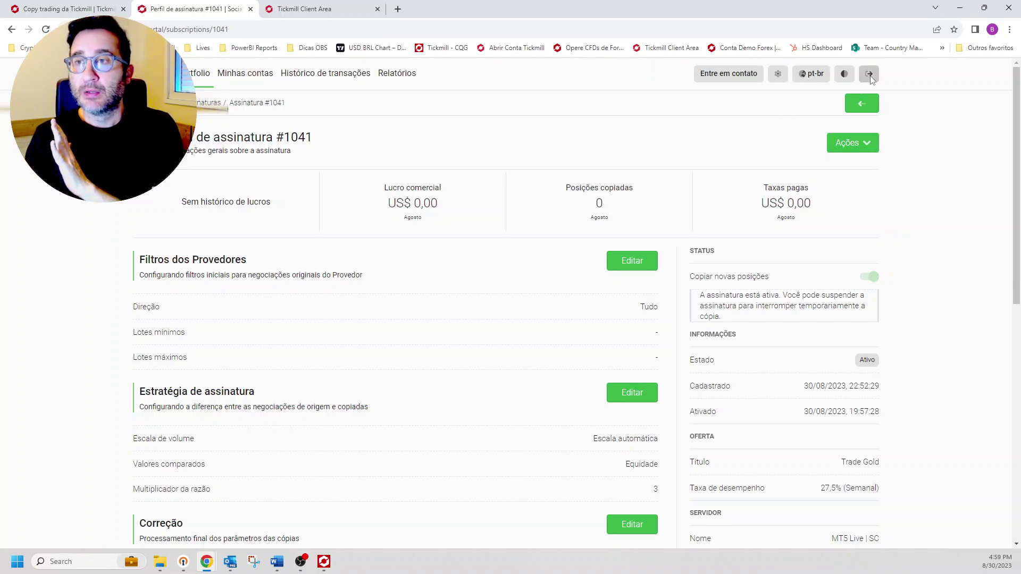
# Step: Return to the registration form and log out of the connected trading account with Sair
pyautogui.click(862, 104)
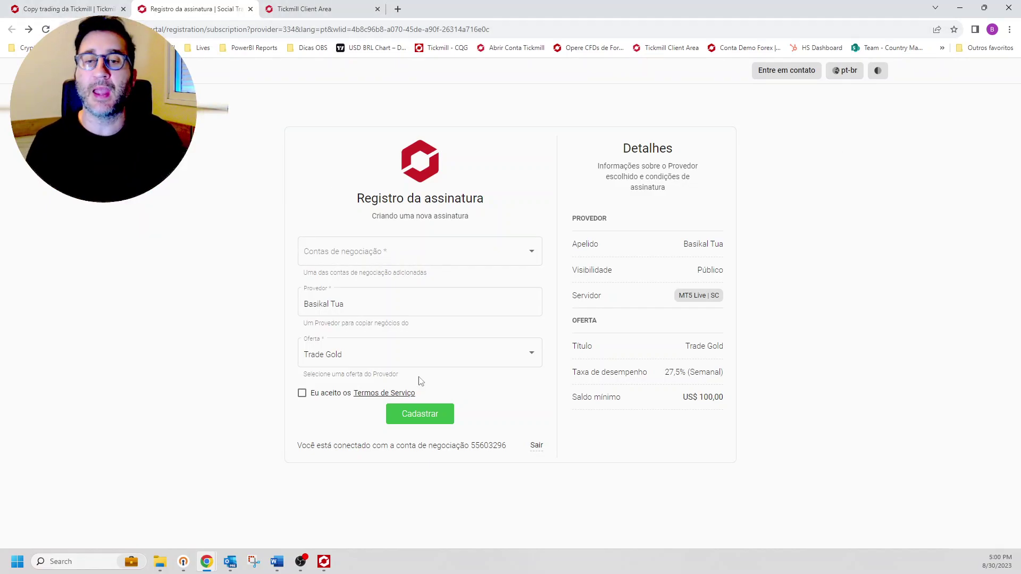
pyautogui.doubleClick(488, 447)
pyautogui.click(537, 446)
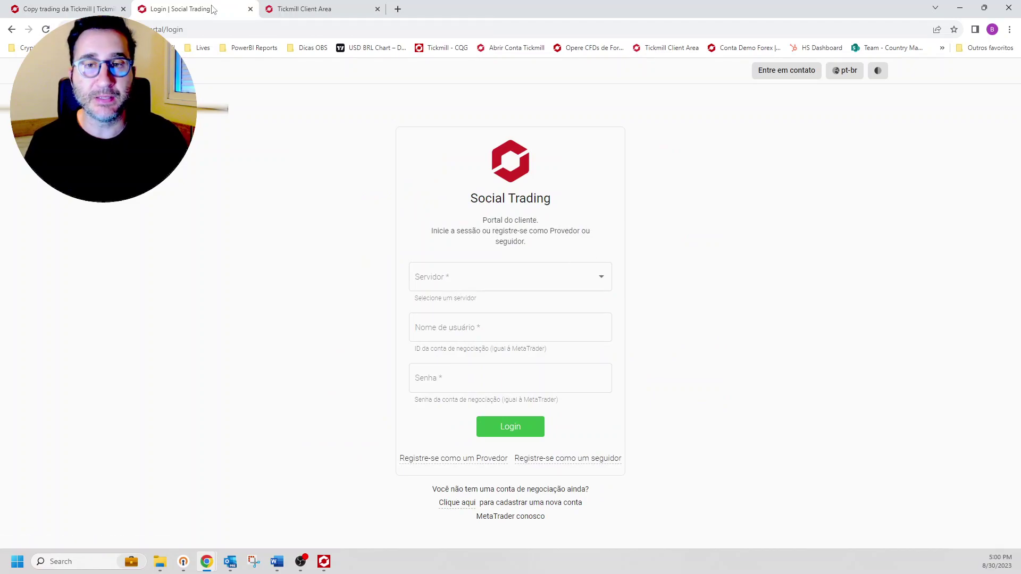
# Step: Bring the 'Copy trading da Tickmill' browser tab back into view and select its address
pyautogui.click(80, 8)
pyautogui.click(146, 5)
pyautogui.hotkey('ctrl', 'shift', 'Tab')
pyautogui.click(139, 4)
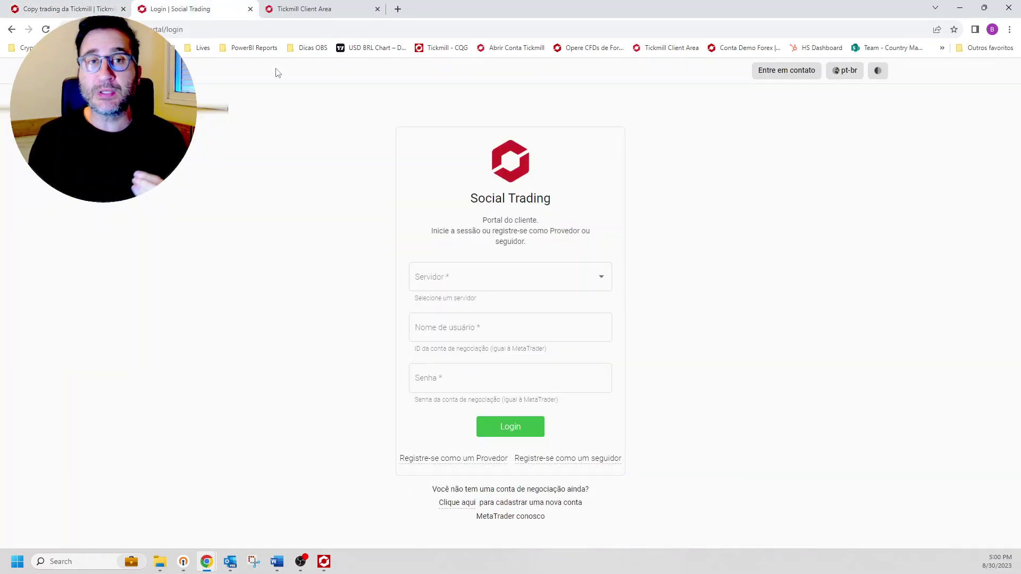
pyautogui.hotkey('ctrl', 'shift', 'Tab')
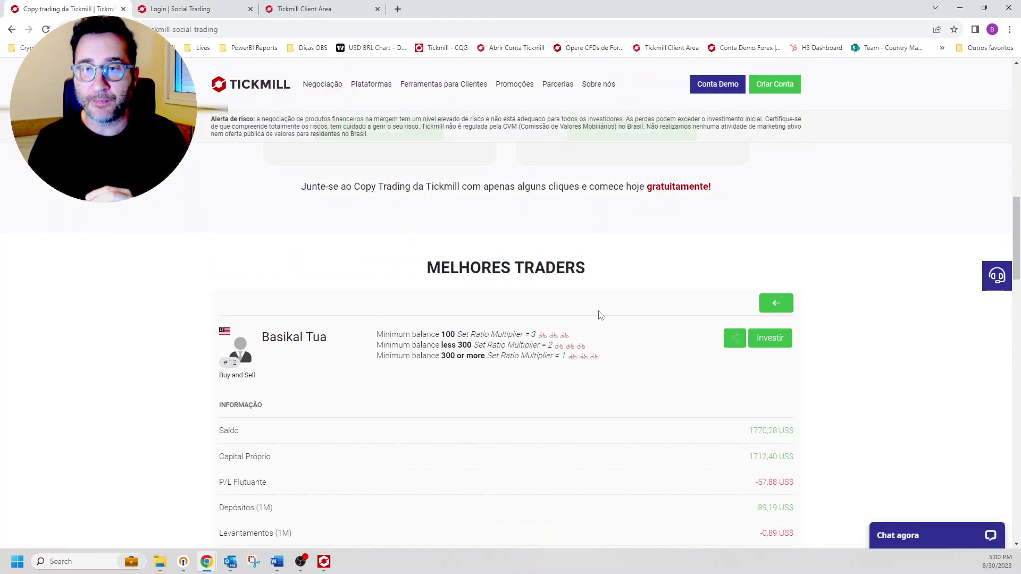
pyautogui.click(205, 30)
# Step: Reload the Copy trading da Tickmill page from the Ferramentas para Clientes menu
pyautogui.scroll(3, 398, 292)
pyautogui.moveTo(467, 85)
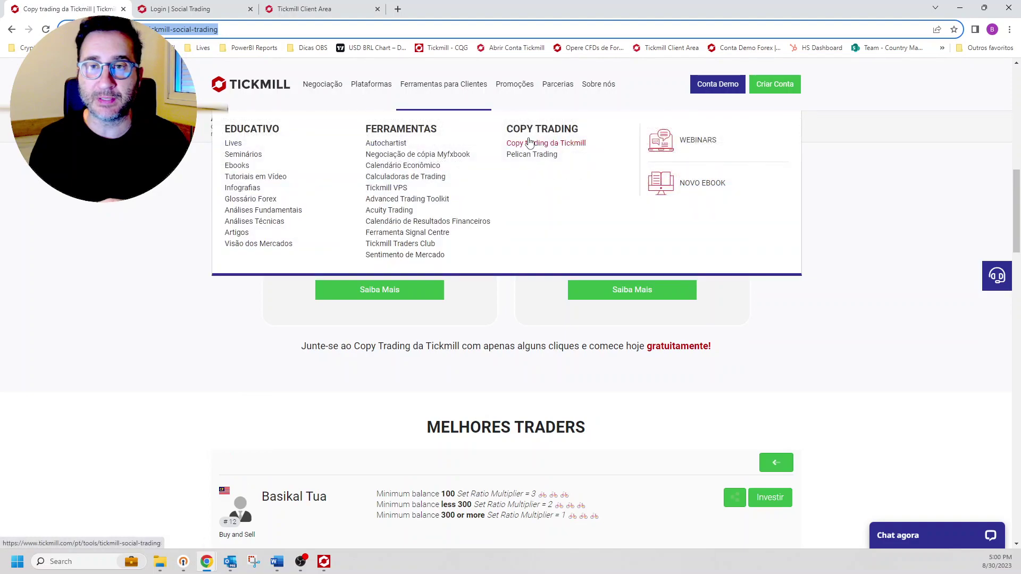
pyautogui.click(538, 143)
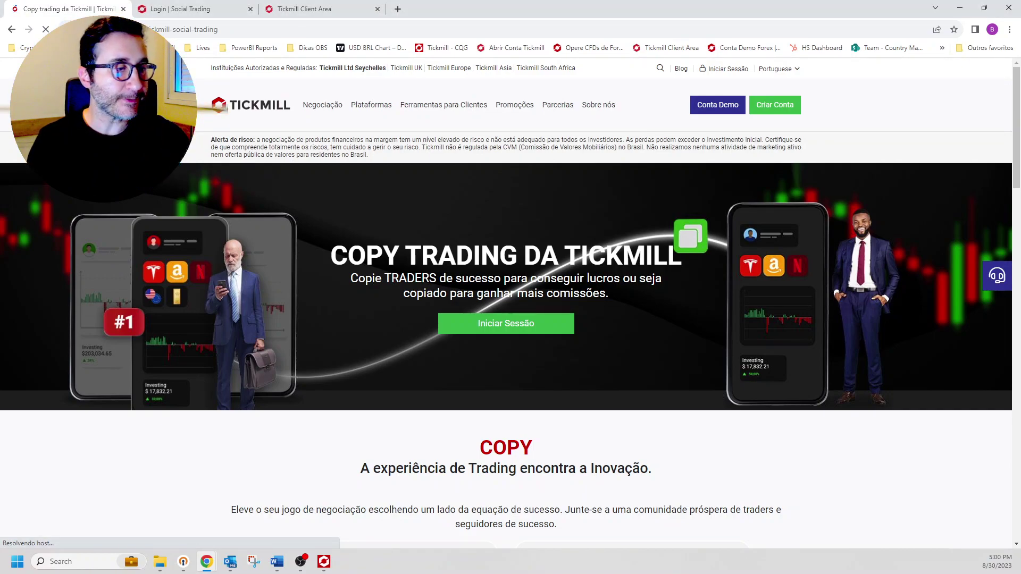
# Step: Open the Trend trading card under Melhores Traders and start its Investir subscription form
pyautogui.scroll(-5, 433, 326)
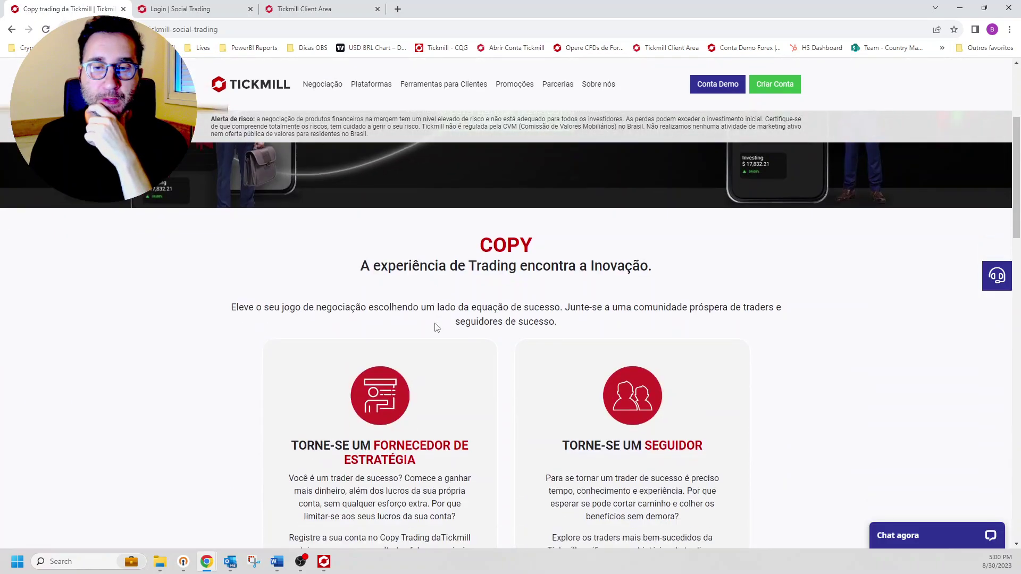
pyautogui.scroll(-10, 594, 360)
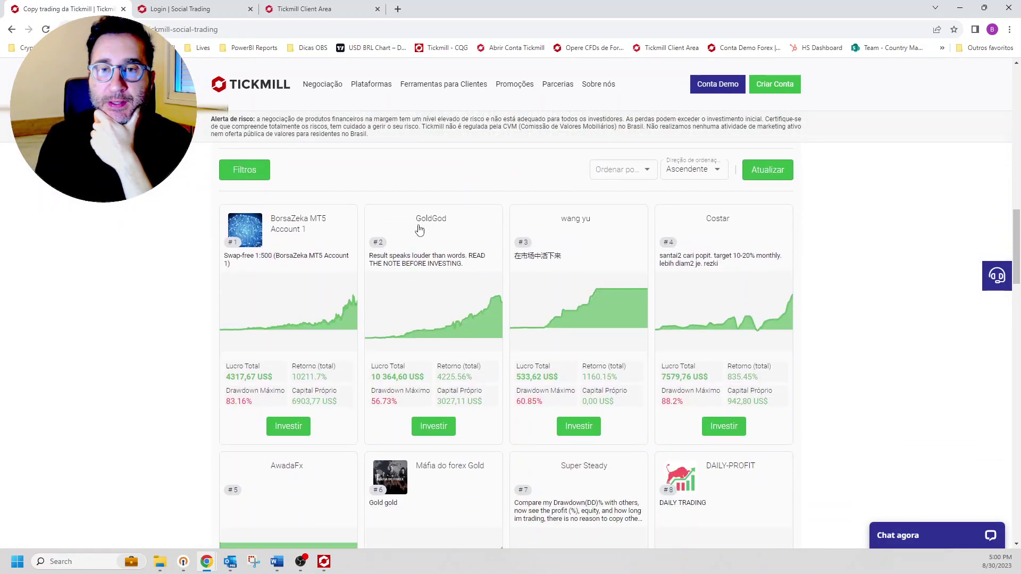
pyautogui.scroll(-1, 500, 395)
pyautogui.scroll(-5, 500, 395)
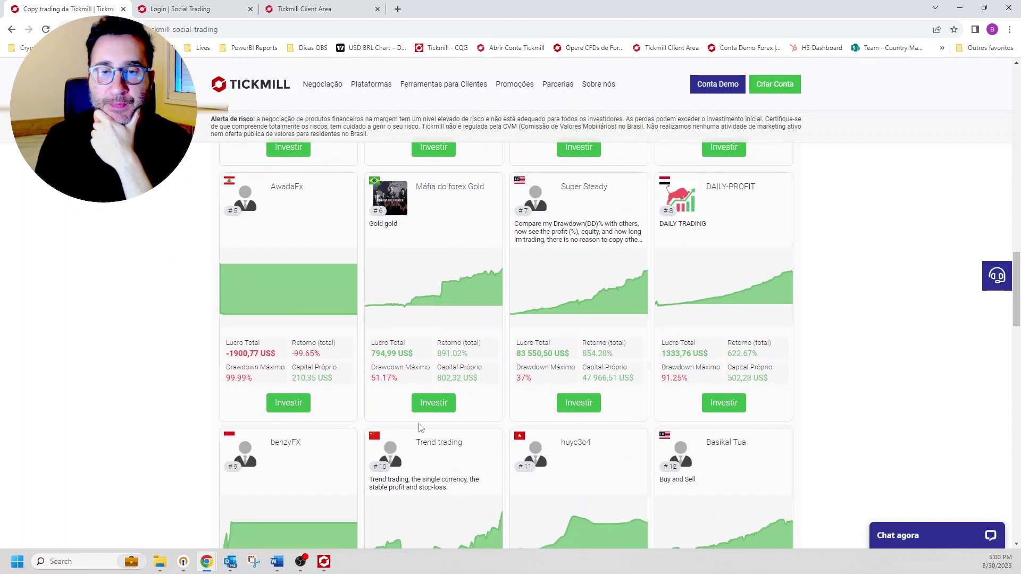
pyautogui.click(433, 448)
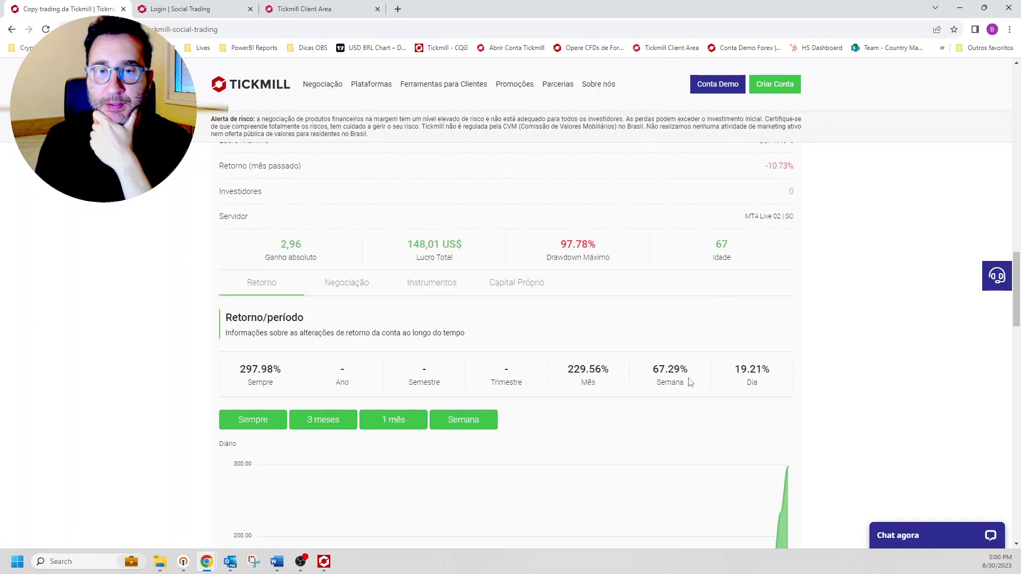
pyautogui.scroll(8, 690, 382)
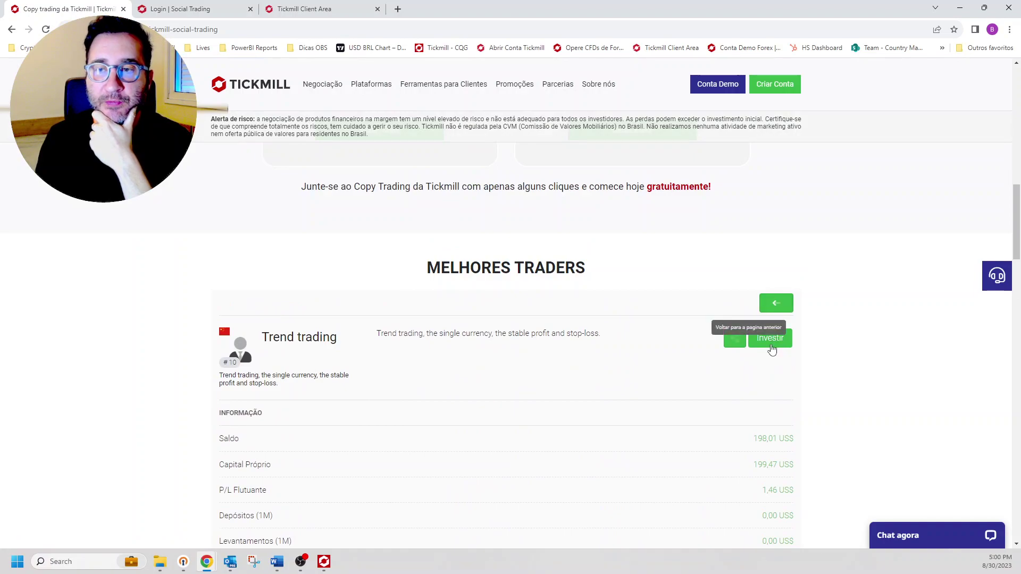
pyautogui.click(771, 338)
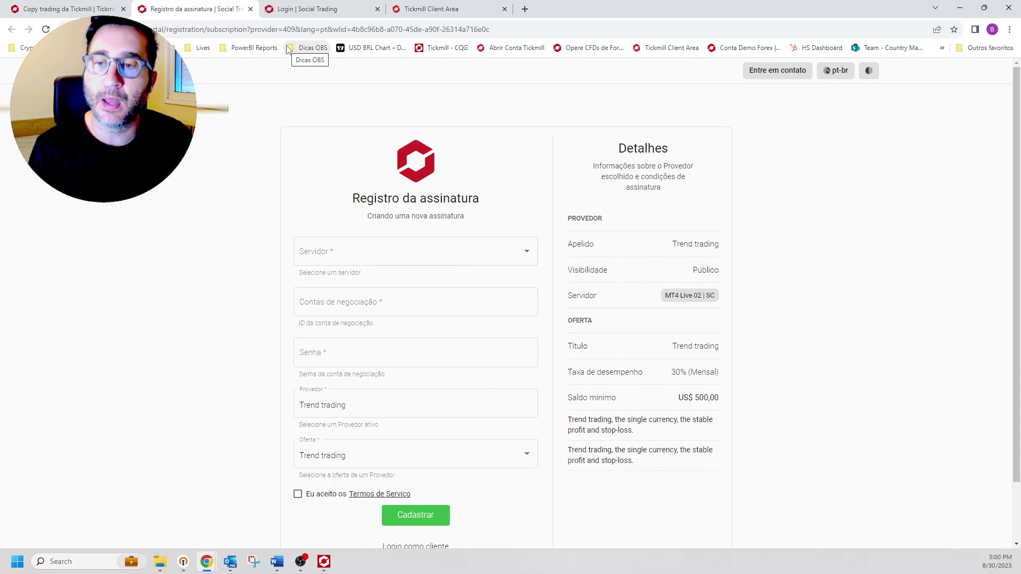
# Step: Highlight the US$ 500,00 minimum balance and 30% fee, and check the Client Area trading accounts
pyautogui.doubleClick(709, 398)
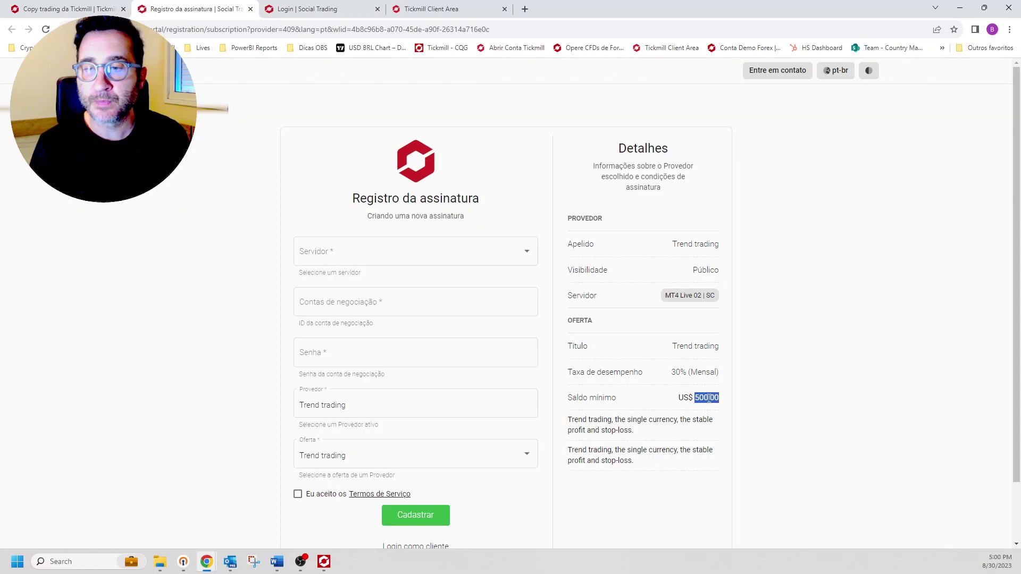
pyautogui.moveTo(672, 373); pyautogui.dragTo(689, 374)
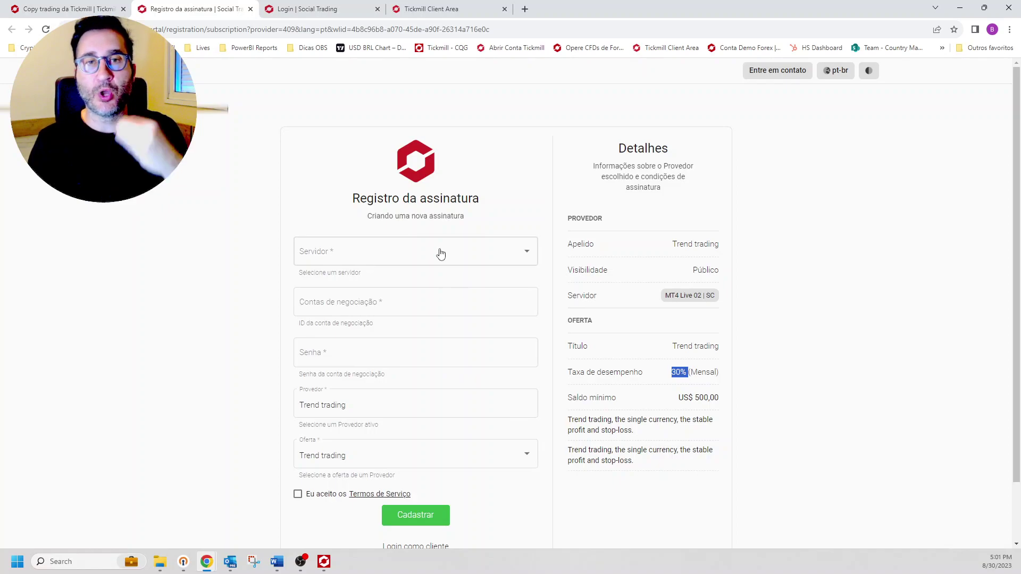
pyautogui.click(462, 6)
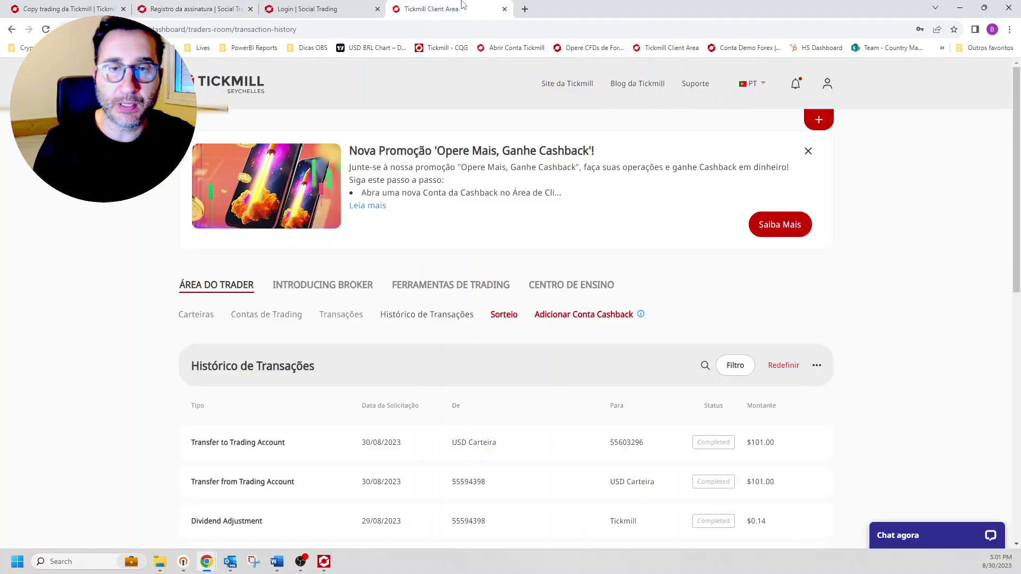
pyautogui.click(289, 319)
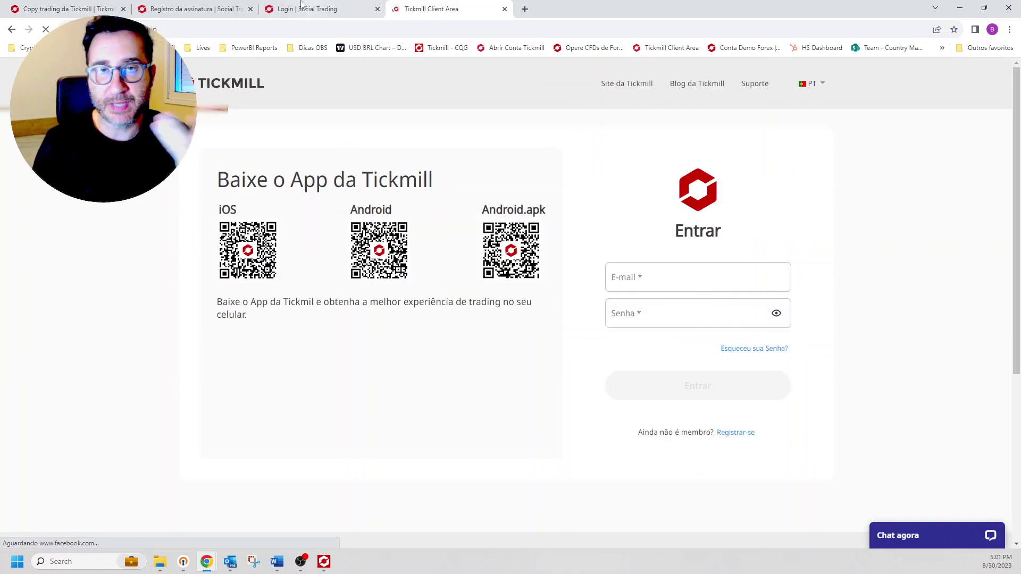
pyautogui.click(266, 7)
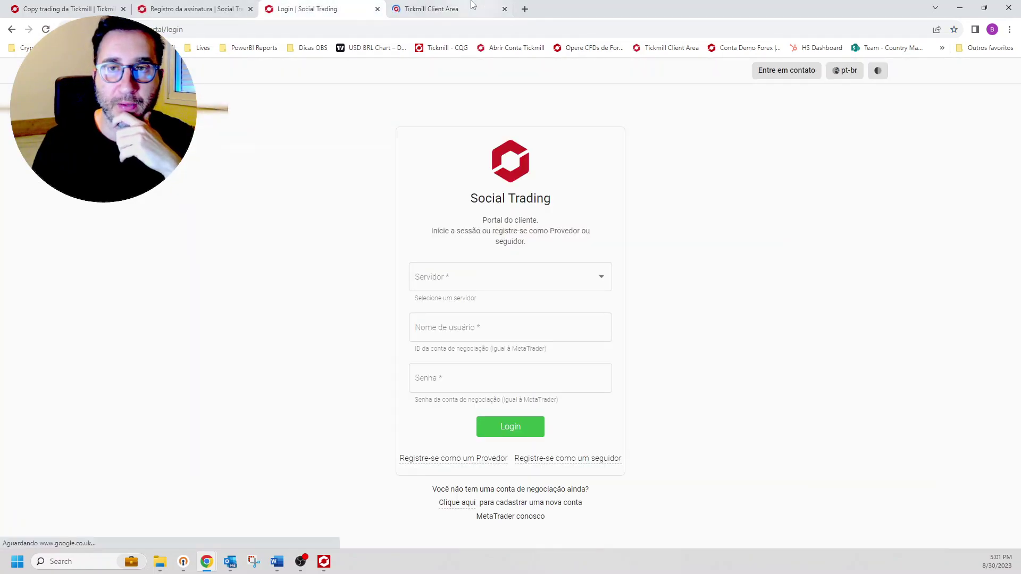
pyautogui.click(452, 8)
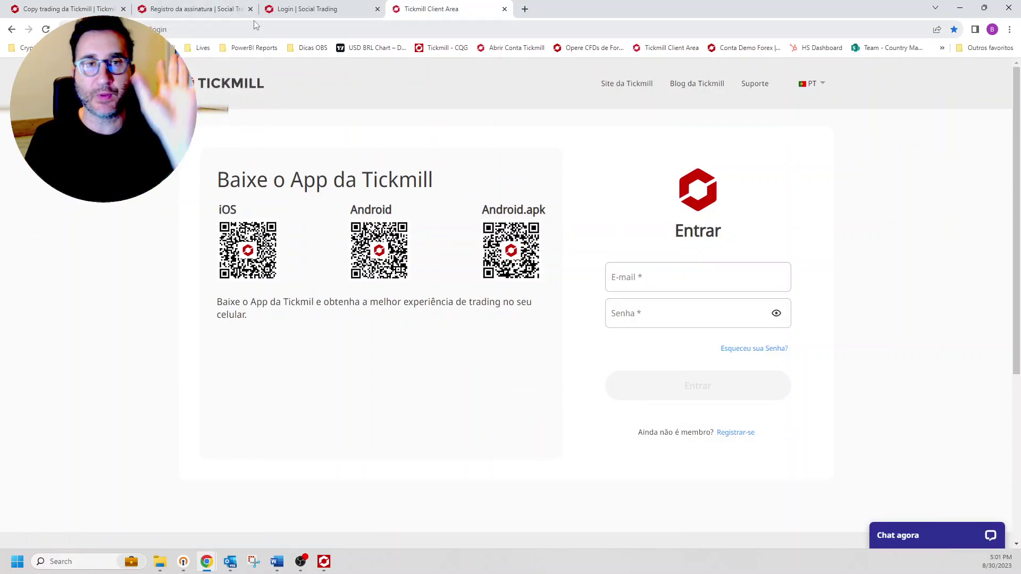
pyautogui.click(216, 10)
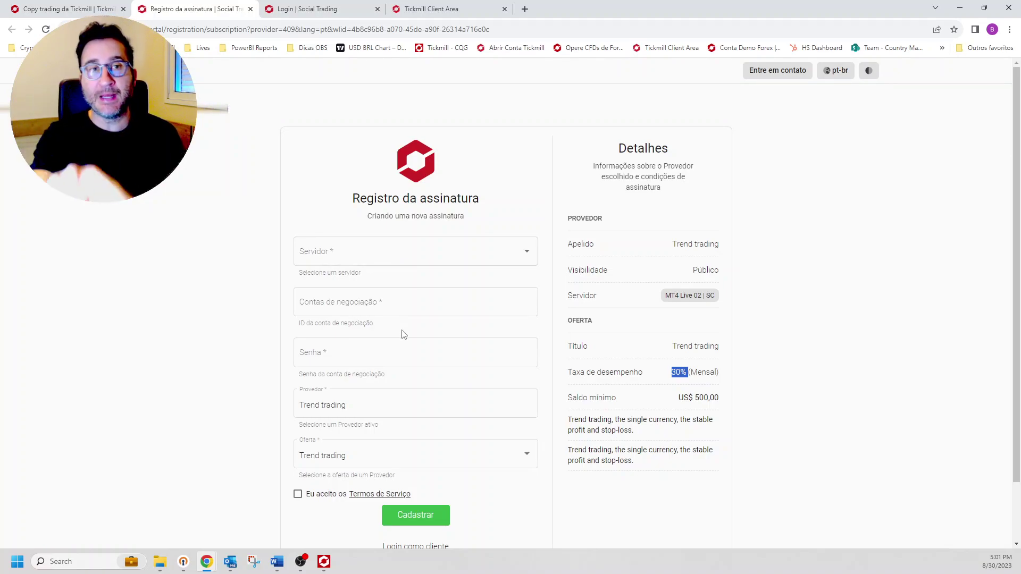
# Step: Highlight the Trend trading title, then go to the 'Login como cliente' page
pyautogui.doubleClick(697, 346)
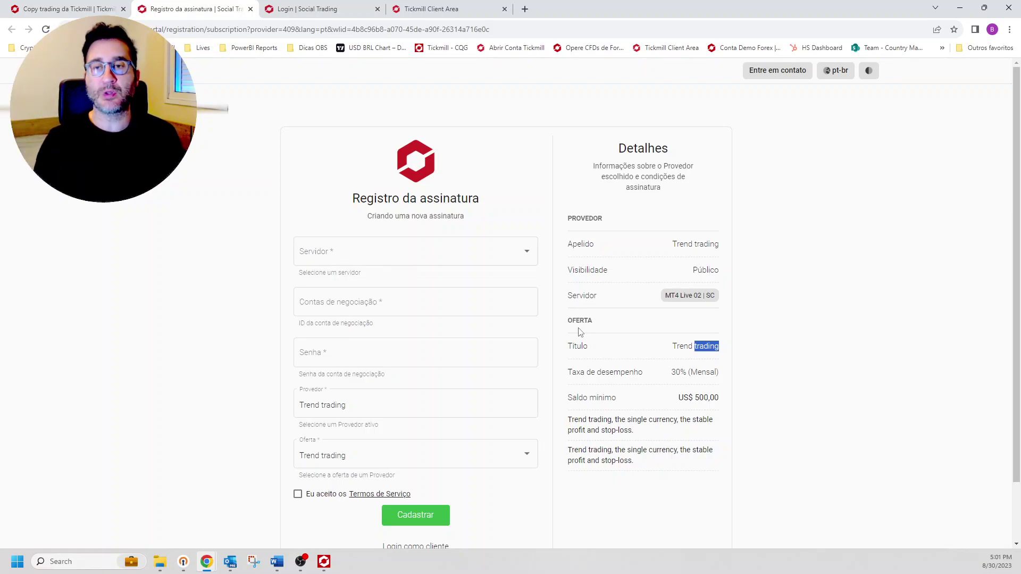
pyautogui.scroll(-1, 579, 334)
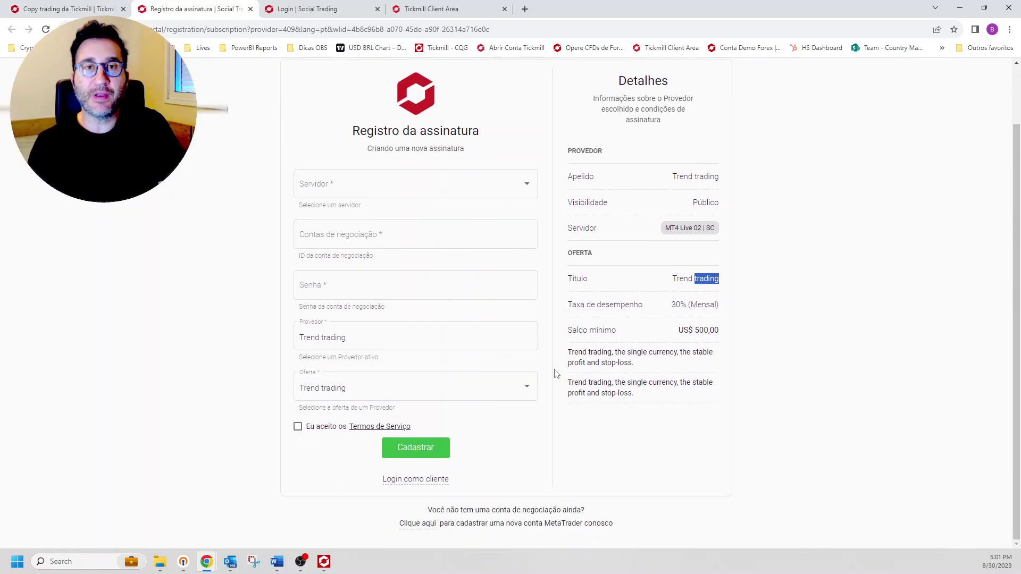
pyautogui.click(424, 484)
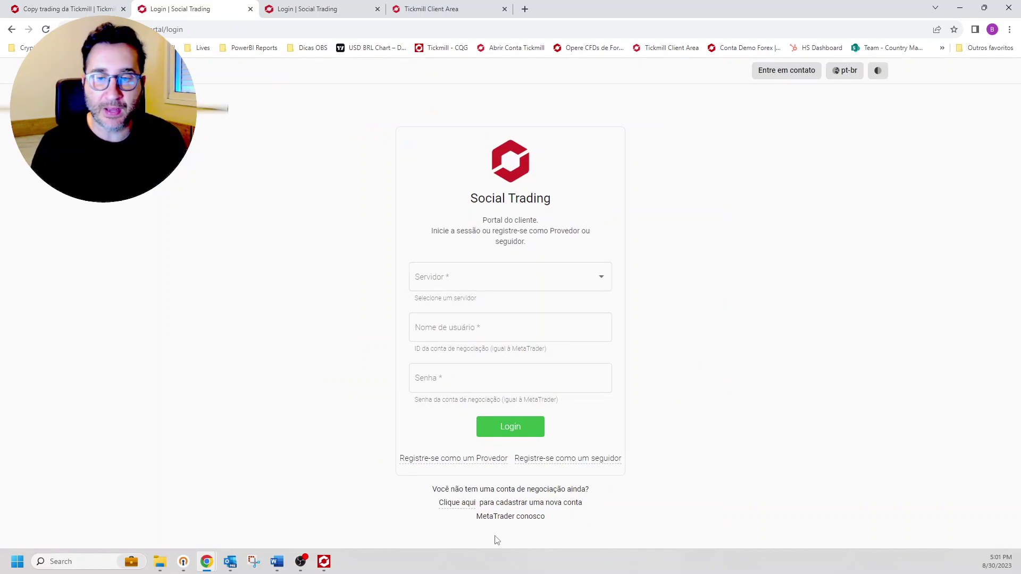
# Step: Return to the Copy trading da Tickmill tab and use 'Iniciar Sessão' to reach the portal login
pyautogui.click(568, 459)
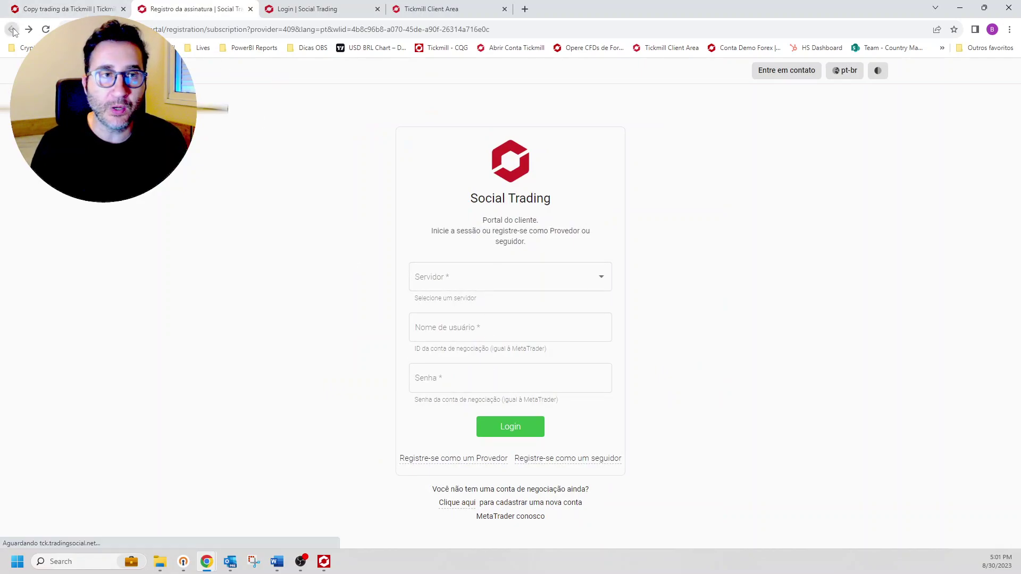
pyautogui.click(70, 9)
pyautogui.scroll(15, 522, 261)
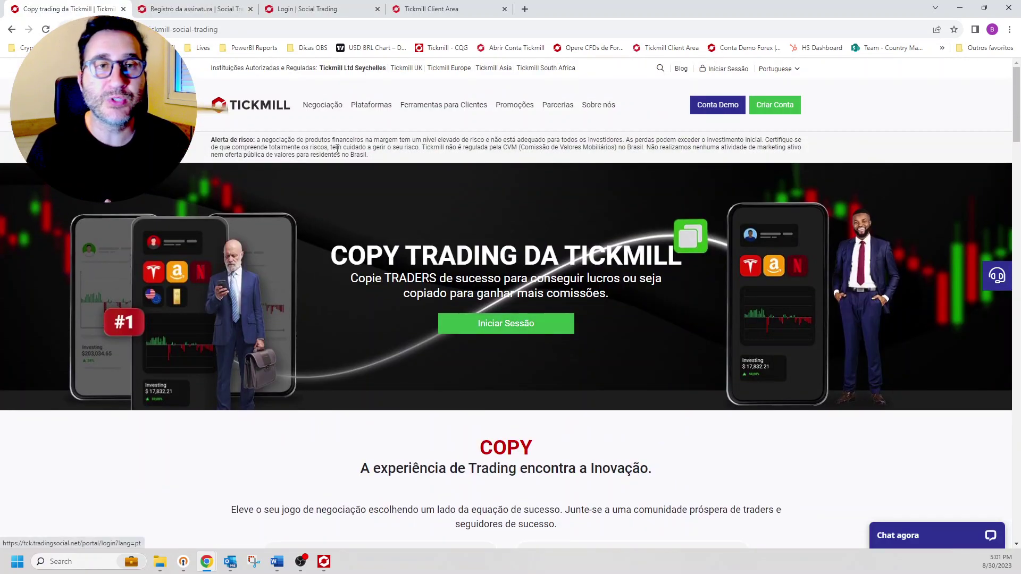
pyautogui.click(520, 329)
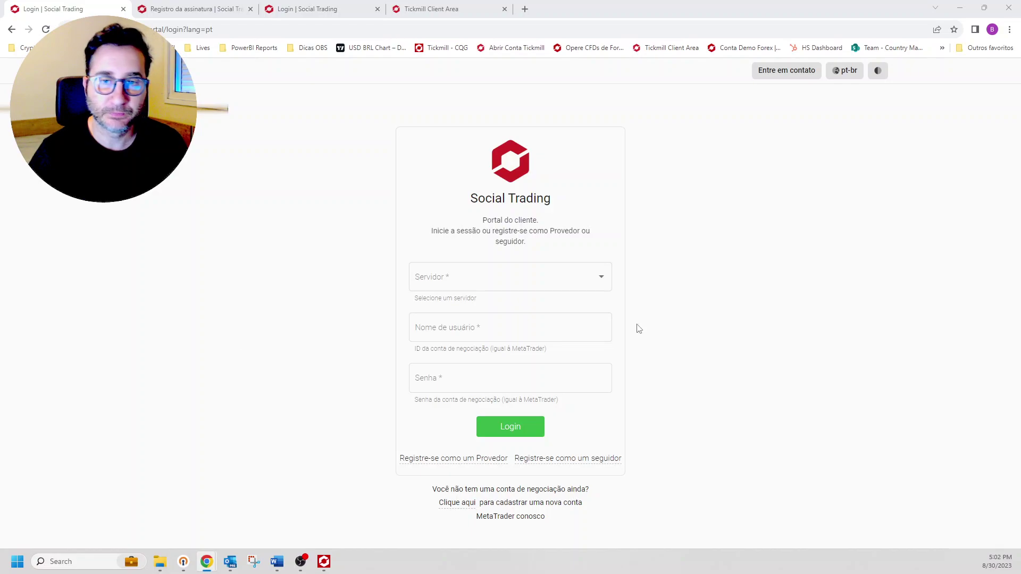
# Step: Log in on server MT5 Live | SC with the pasted account number and password
pyautogui.click(478, 292)
pyautogui.scroll(-4, 477, 368)
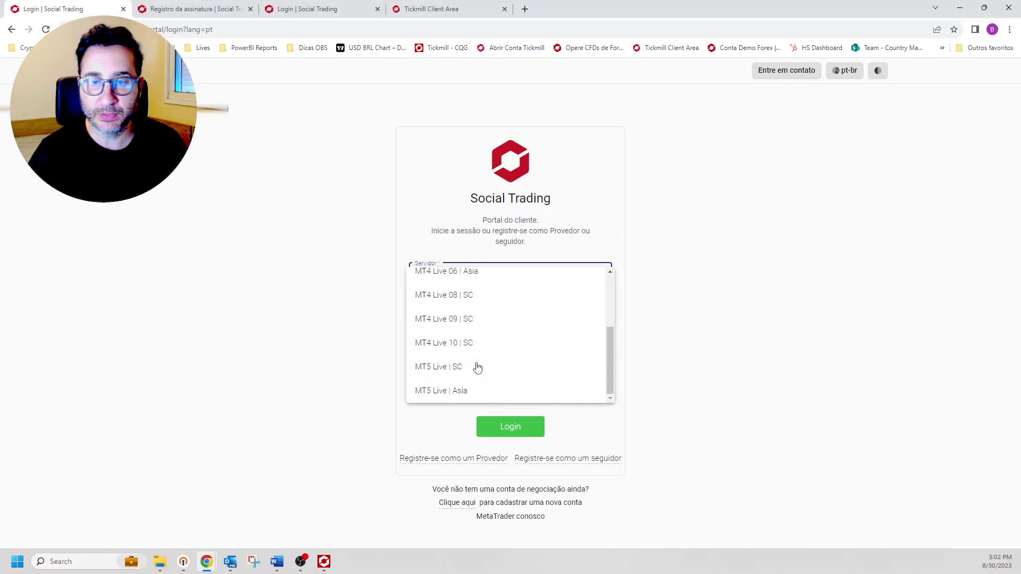
pyautogui.click(476, 366)
pyautogui.click(461, 331)
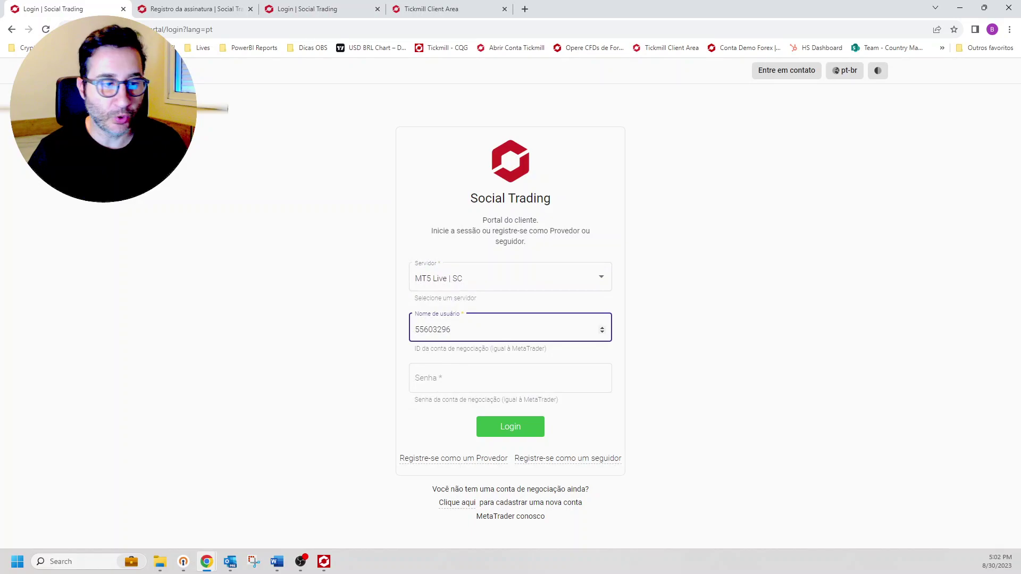
pyautogui.hotkey('alt', 'Tab')
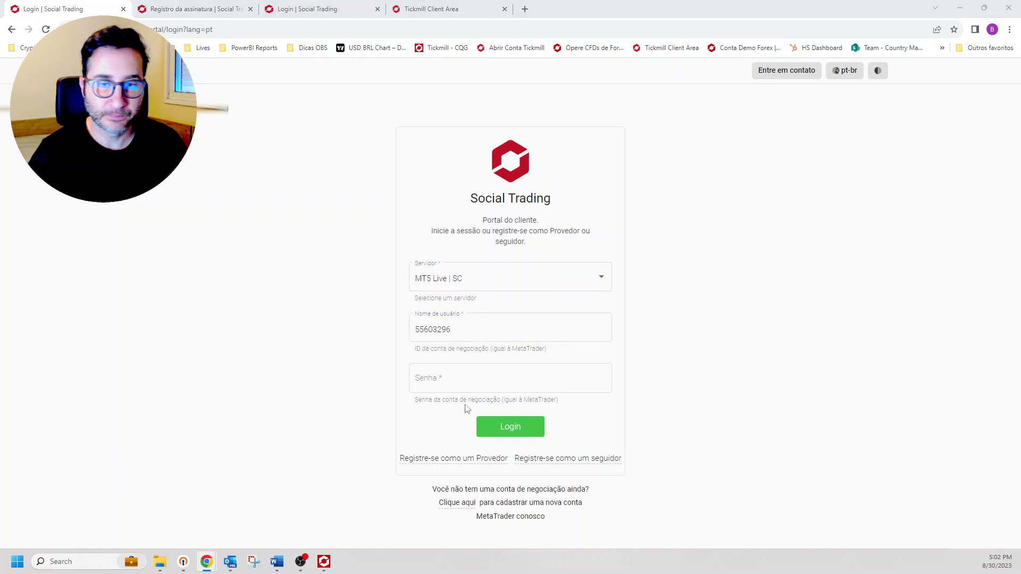
pyautogui.click(476, 379)
pyautogui.hotkey('ctrl', 'v')
pyautogui.click(510, 426)
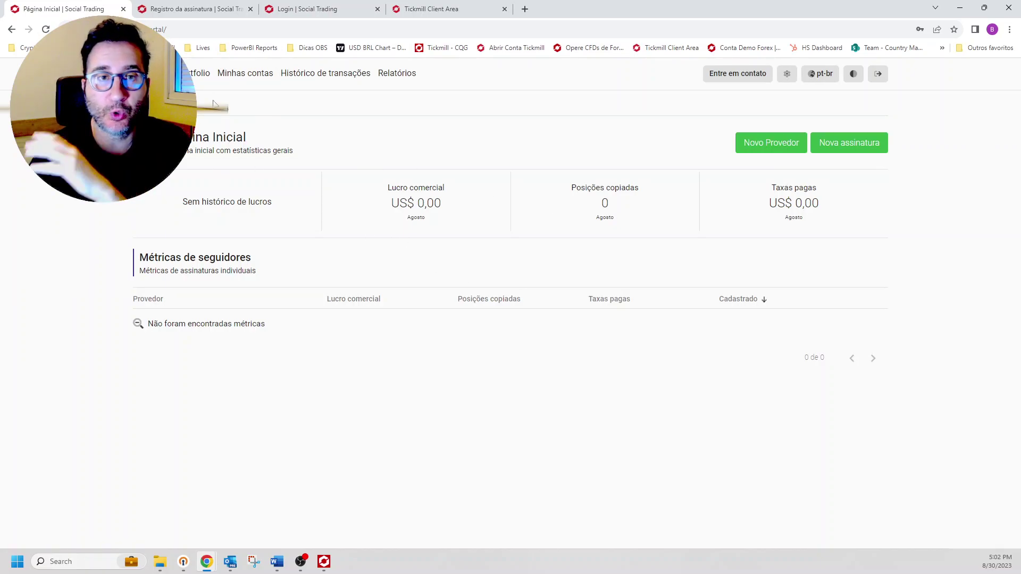
pyautogui.click(198, 72)
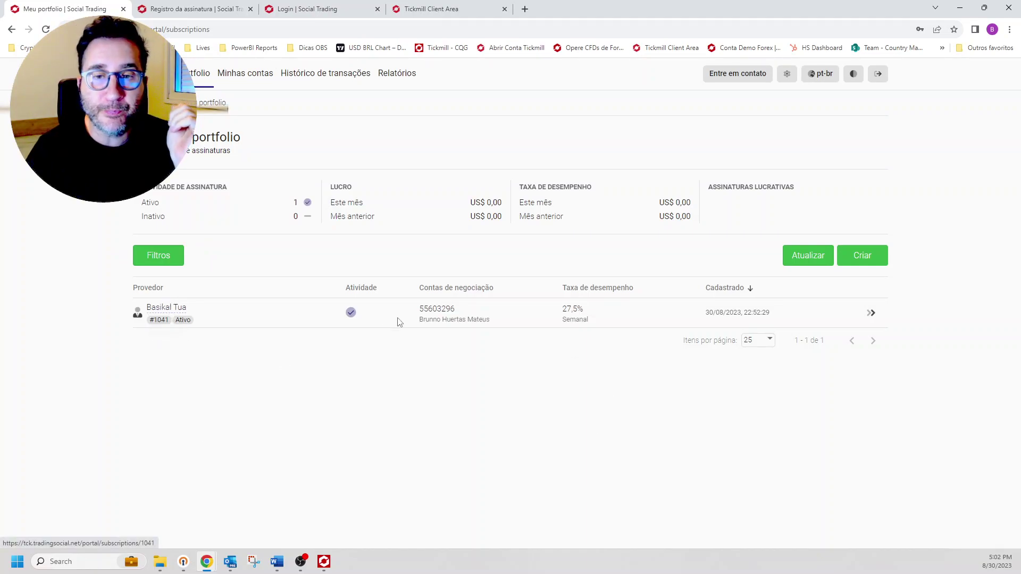
pyautogui.doubleClick(432, 308)
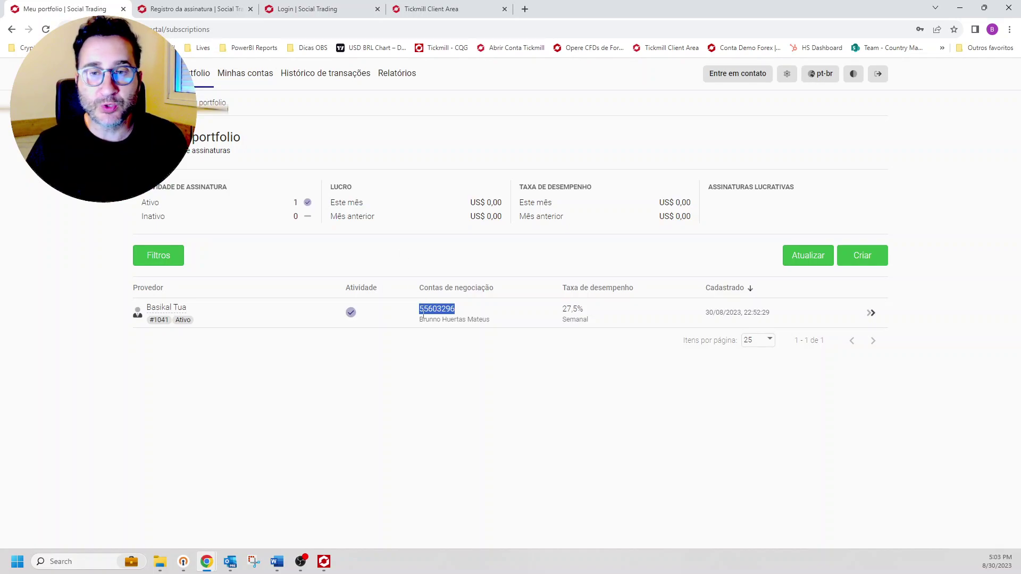
pyautogui.click(176, 314)
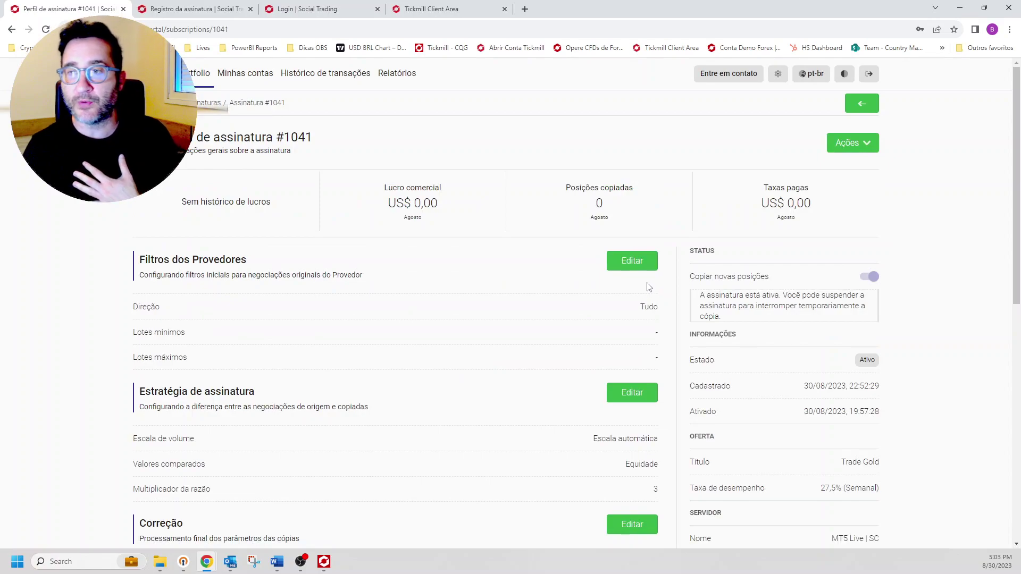
pyautogui.scroll(-4, 645, 296)
pyautogui.scroll(-1, 645, 296)
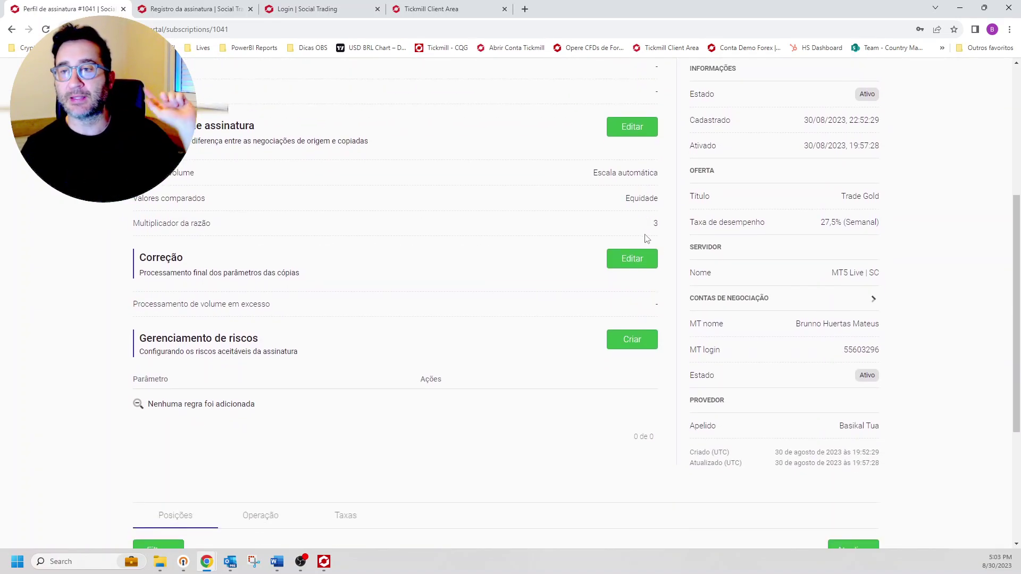
pyautogui.scroll(5, 638, 244)
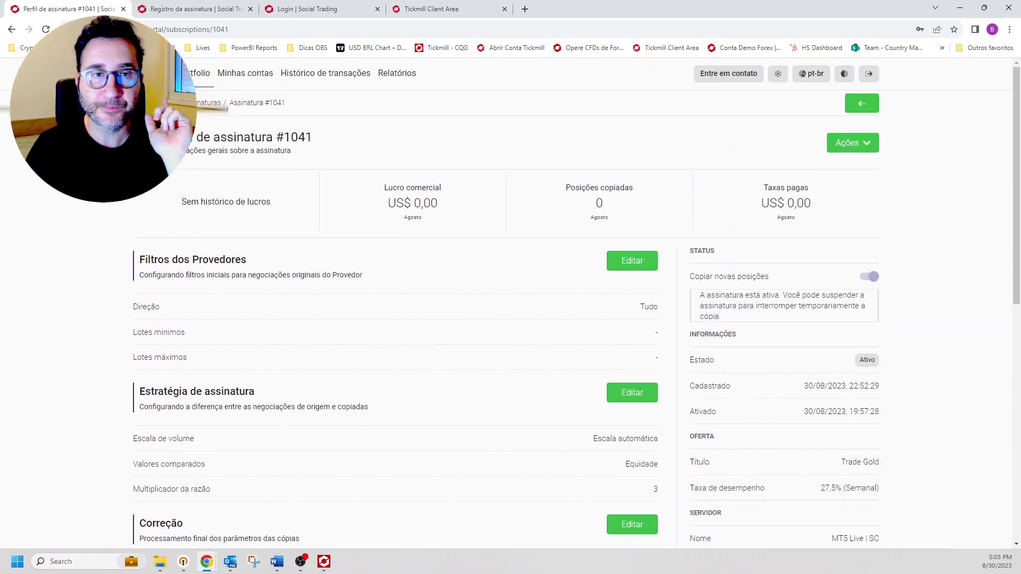
pyautogui.click(155, 73)
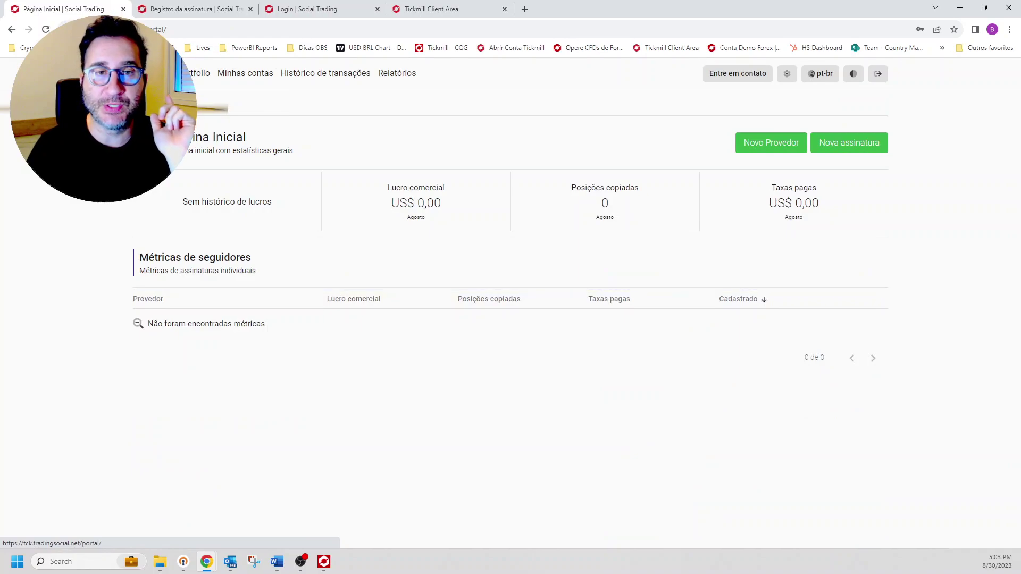
# Step: Review Minhas contas, Histórico de transações, and the Pago and Copiando reports
pyautogui.click(245, 73)
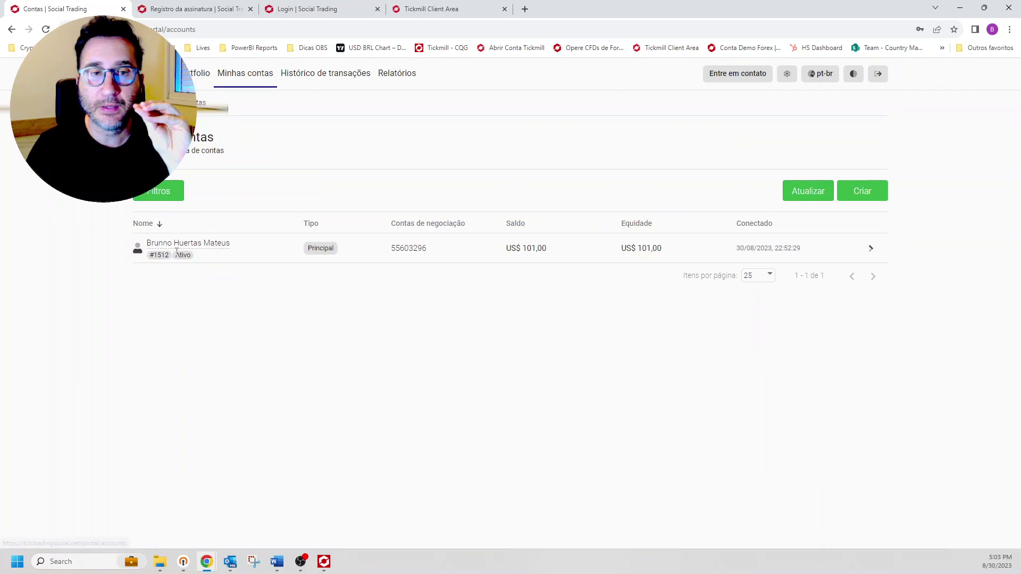
pyautogui.click(340, 74)
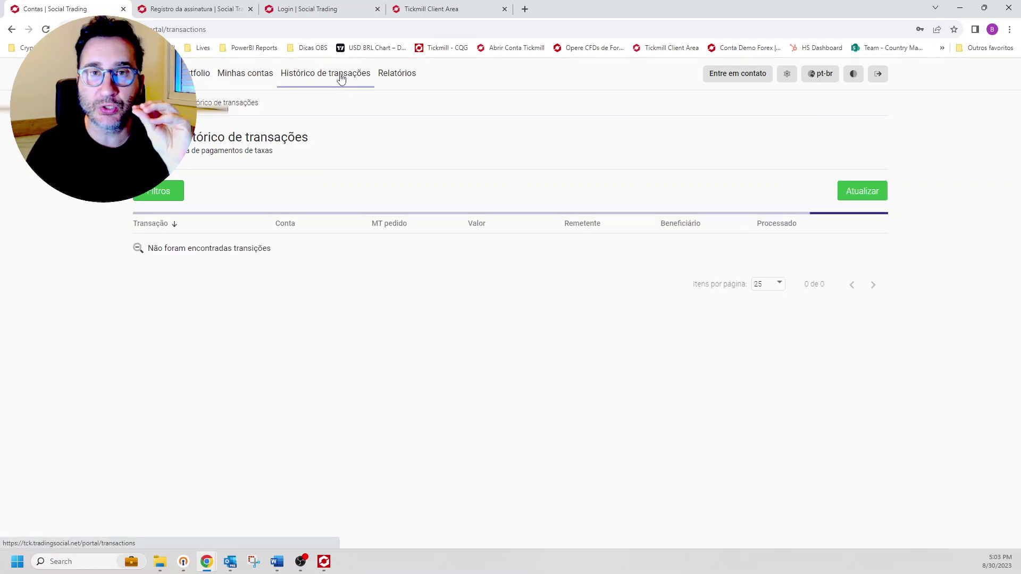
pyautogui.click(403, 77)
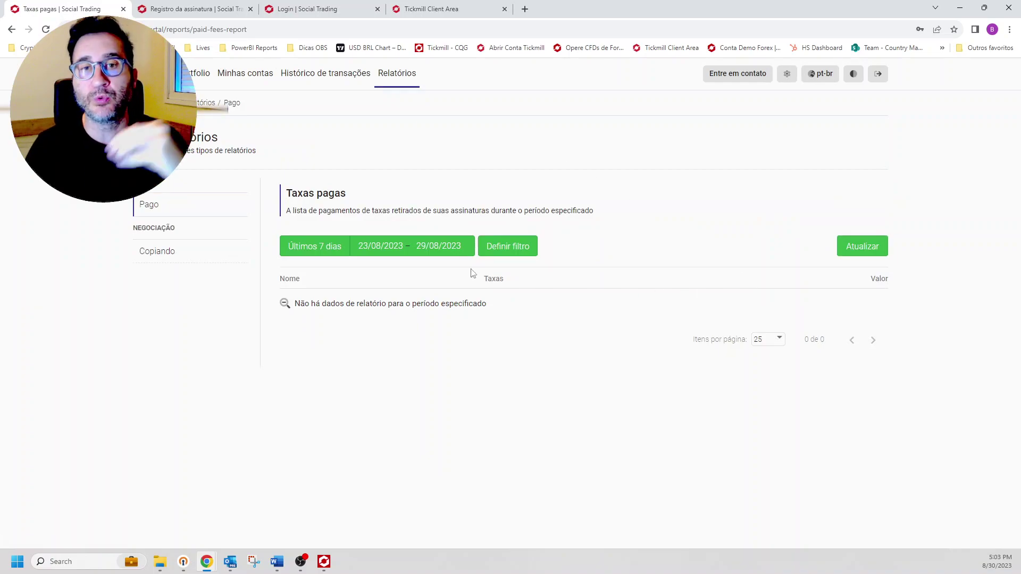
pyautogui.click(160, 252)
pyautogui.click(159, 210)
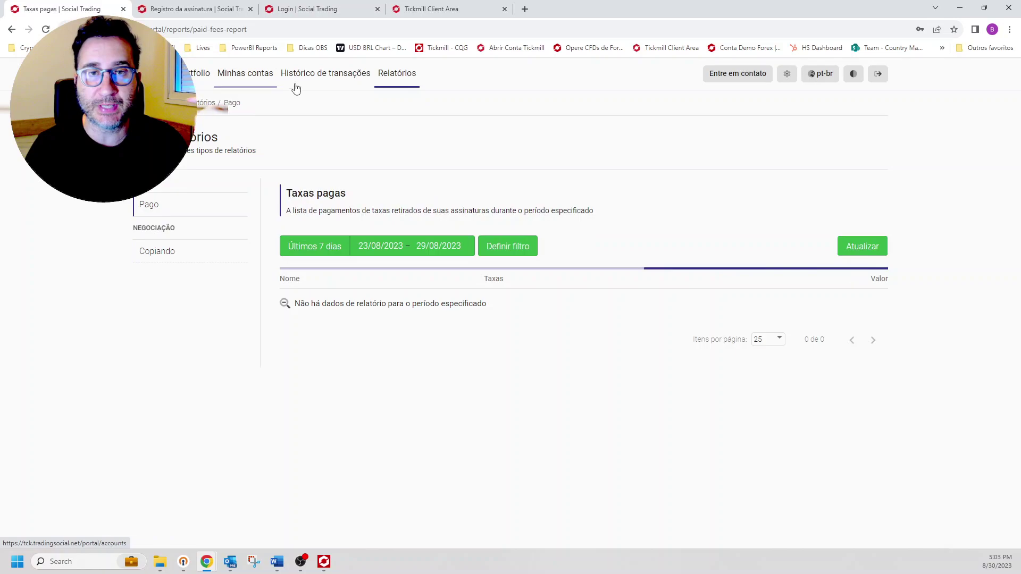
# Step: Revisit transactions, accounts and Meu portfolio, then switch to the 'Registro da assinatura' tab
pyautogui.click(311, 80)
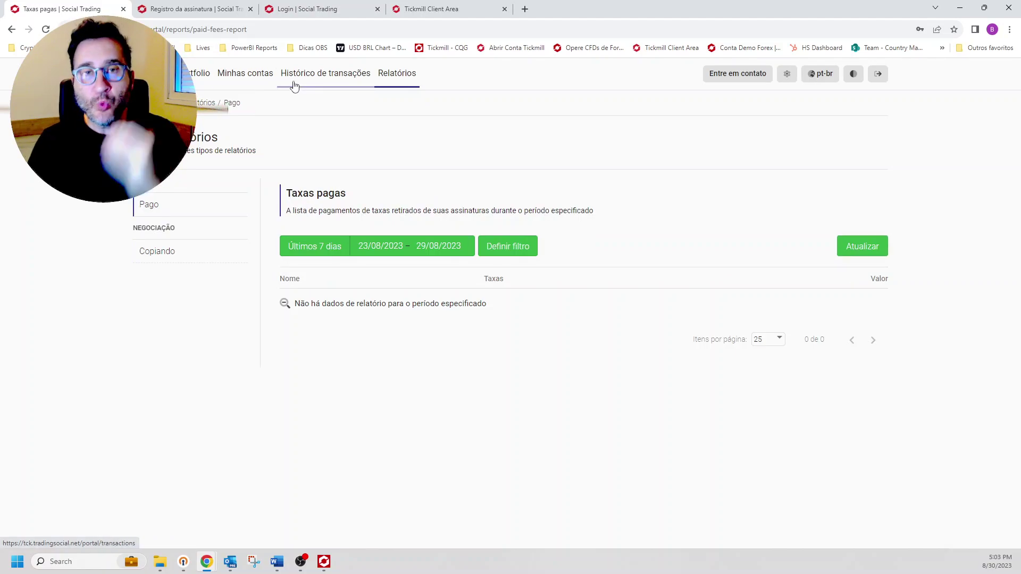
pyautogui.click(232, 78)
pyautogui.click(201, 73)
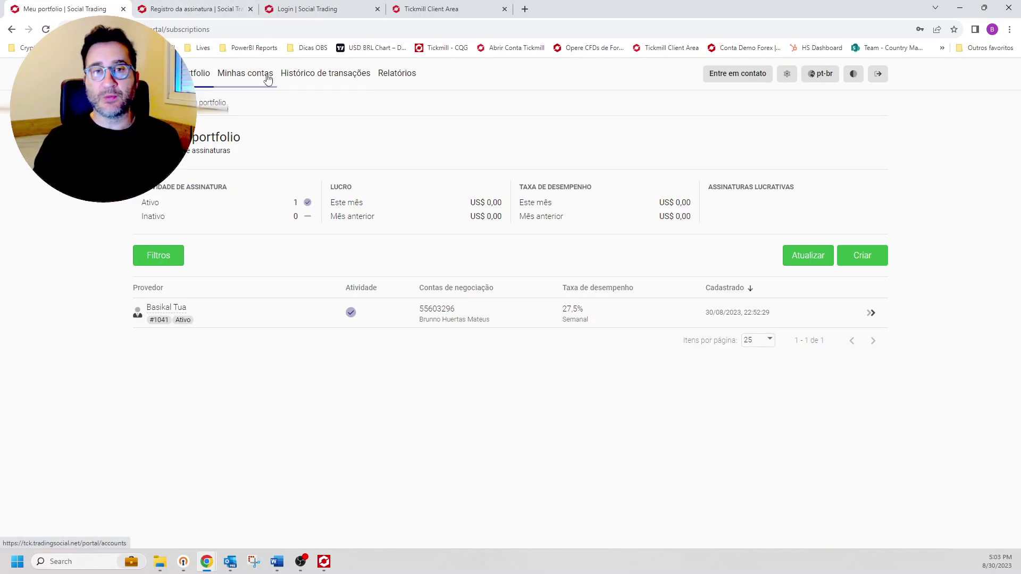
pyautogui.click(193, 5)
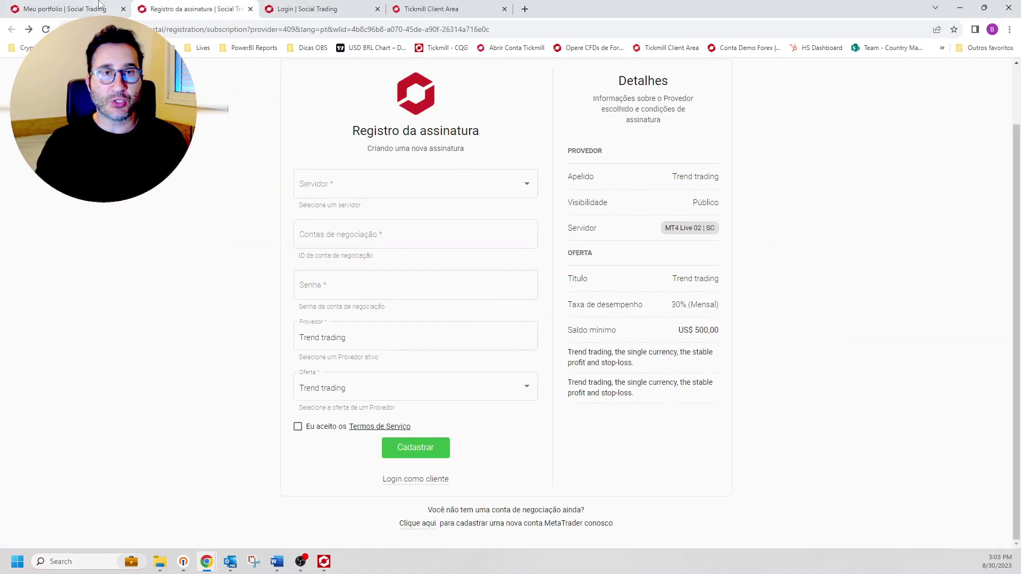
# Step: Go to tickmill.com/pt and open Ferramentas para Clientes > Copy trading da Tickmill
pyautogui.click(189, 26)
pyautogui.press('Return')
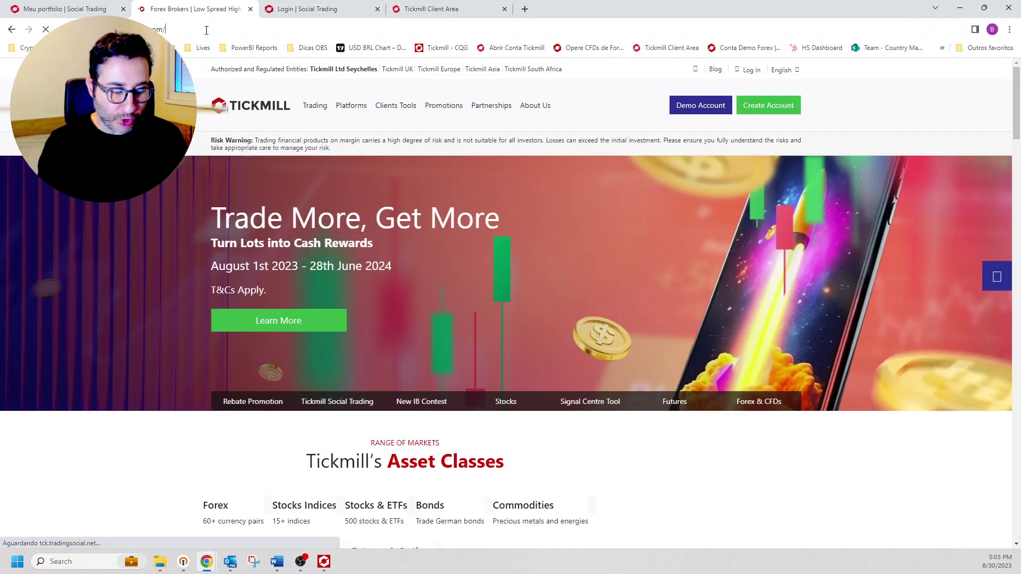
pyautogui.click(206, 30)
pyautogui.press('Return')
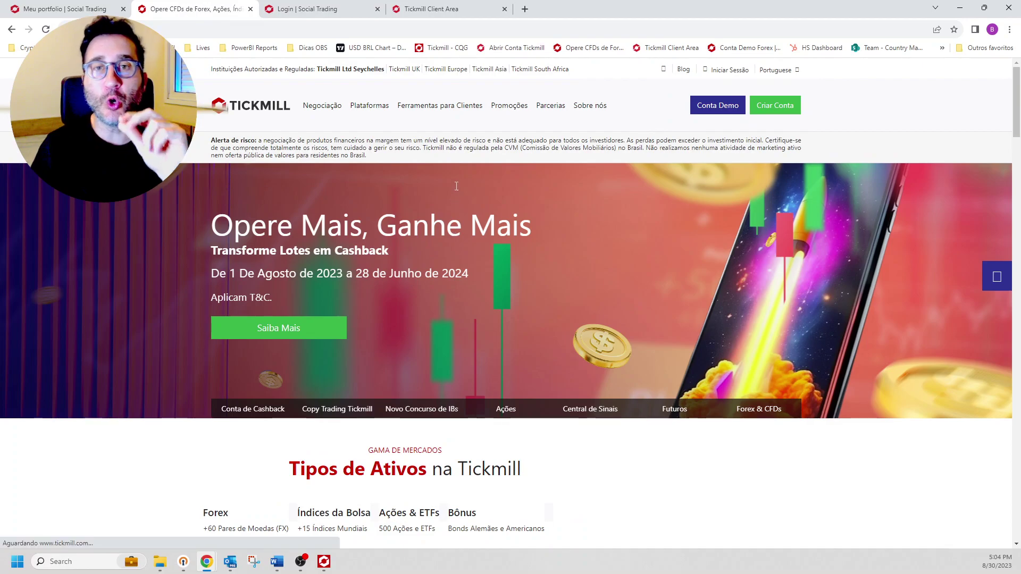
pyautogui.moveTo(482, 112)
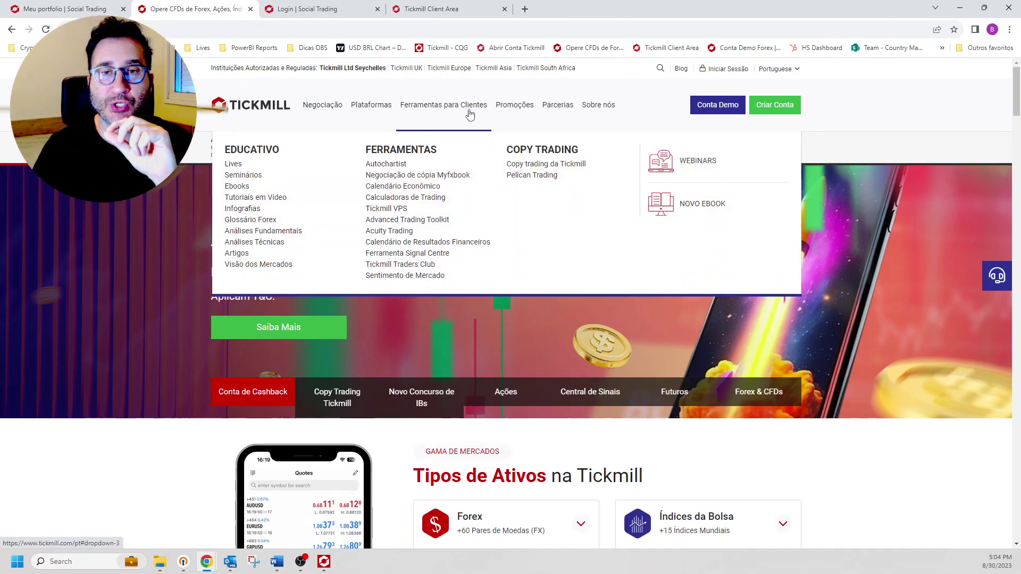
pyautogui.click(537, 165)
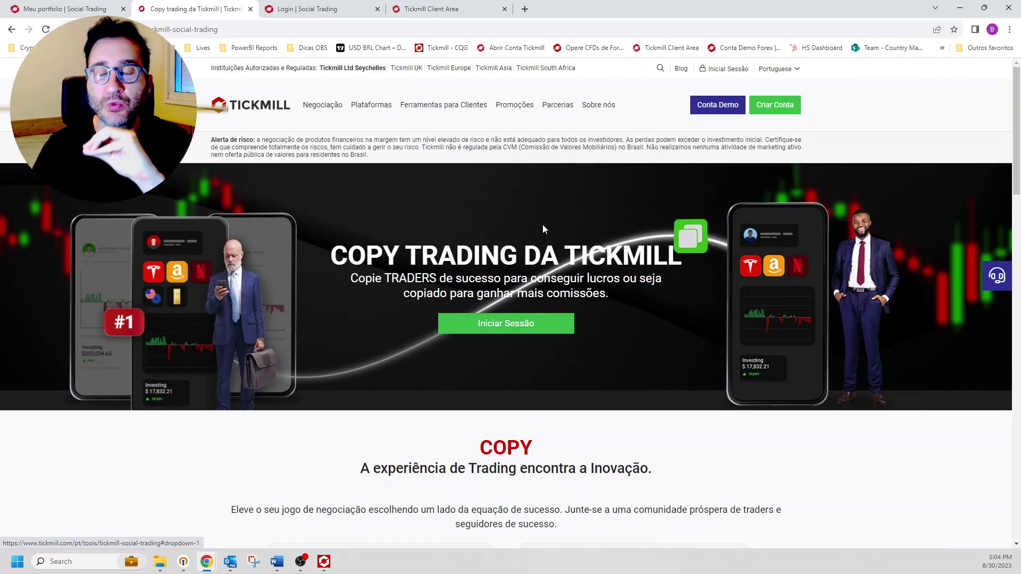
# Step: Scroll down to the Melhores Traders grid, led by 4317,67 US$ profit and 10211.7% return
pyautogui.scroll(-12, 547, 236)
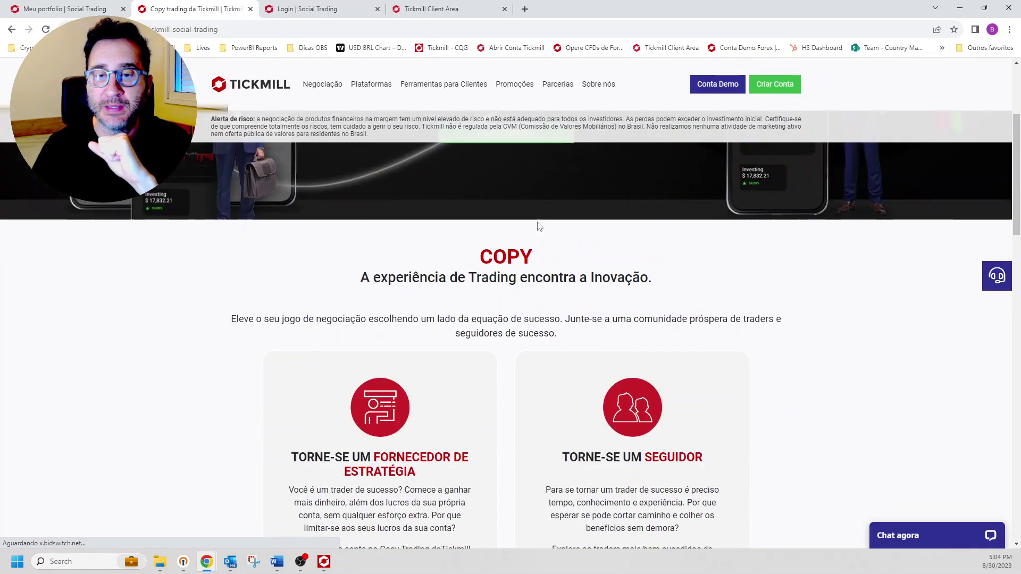
pyautogui.scroll(-6, 539, 227)
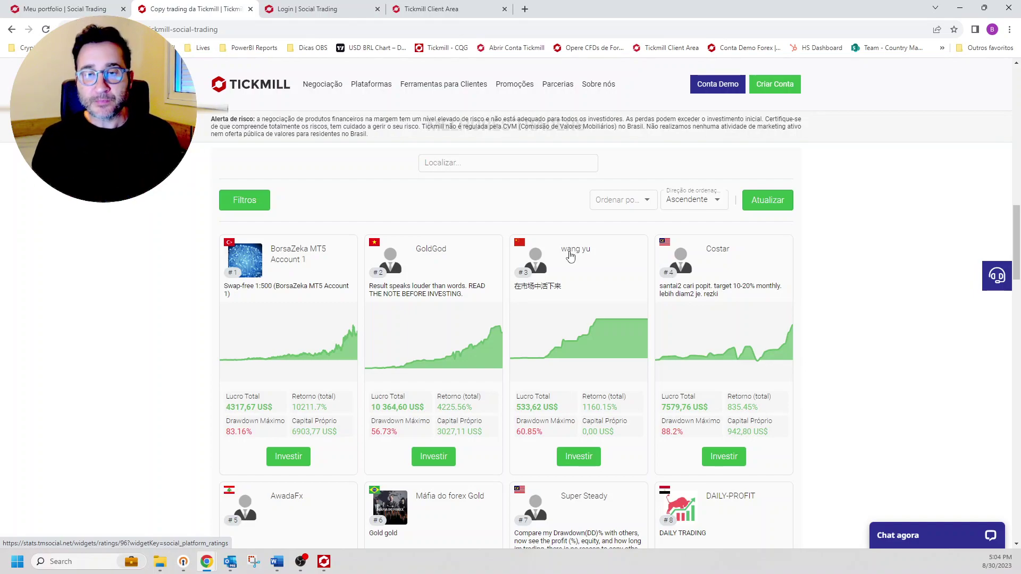
pyautogui.scroll(-3, 532, 313)
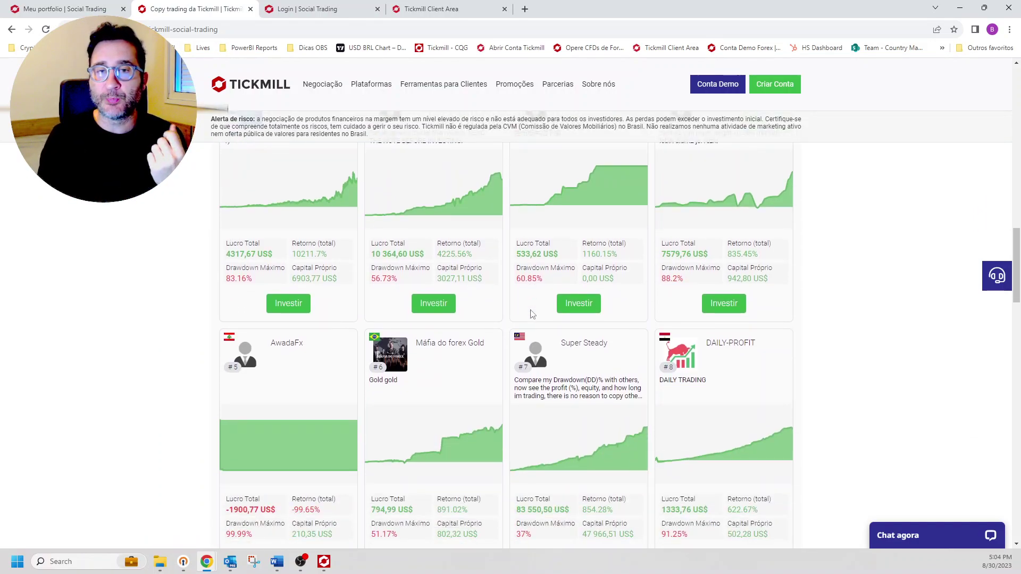
pyautogui.scroll(-2, 531, 314)
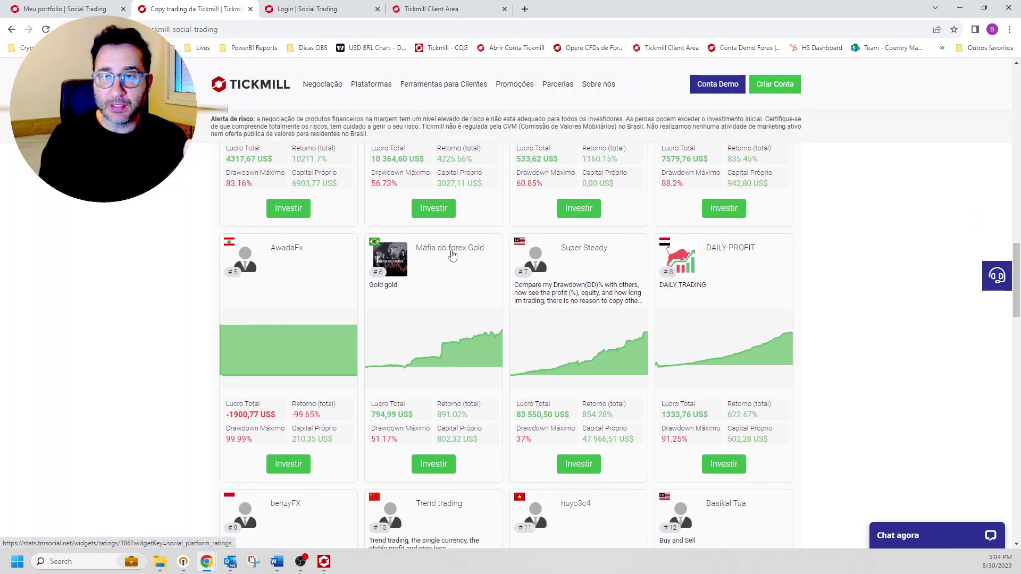